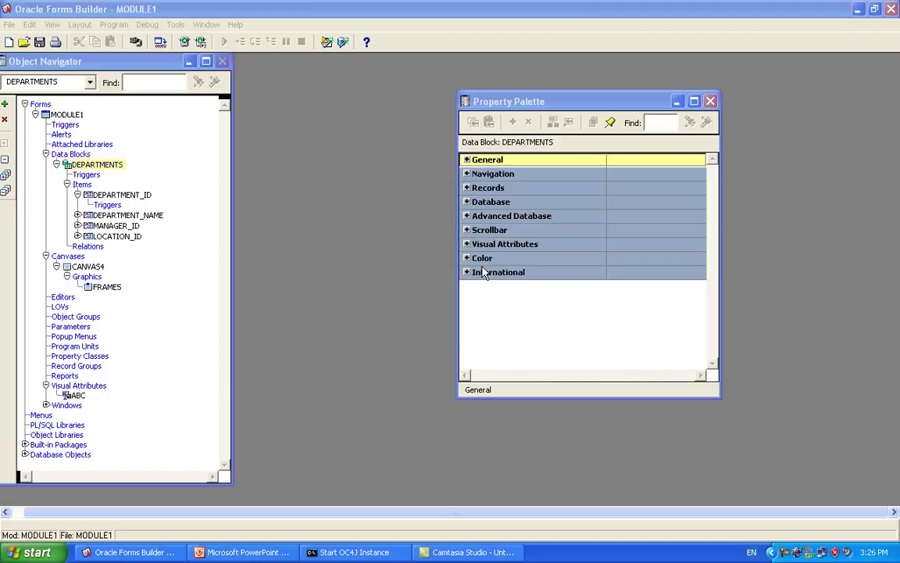
Rename the DEPARTMENTS data block to DEPT in its General properties.
left_click(468, 216)
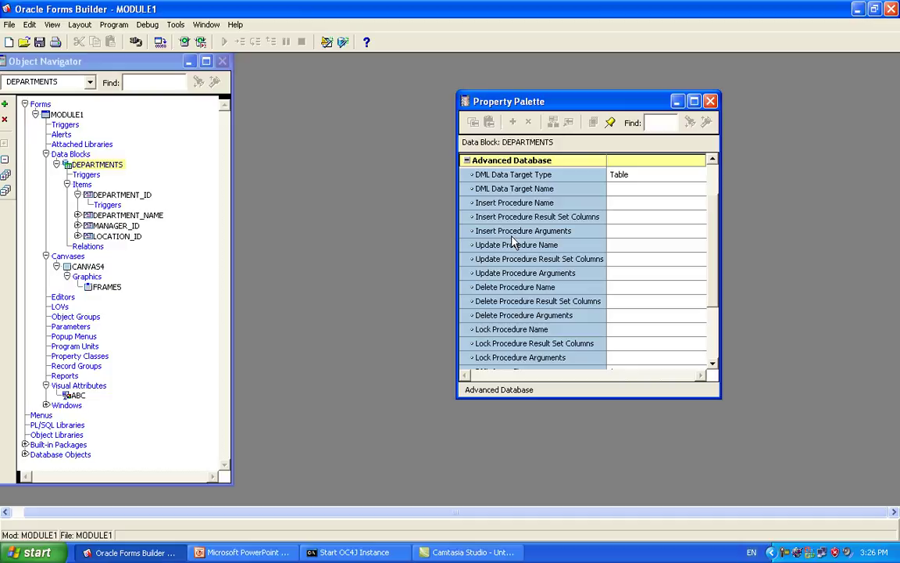
left_click(468, 161)
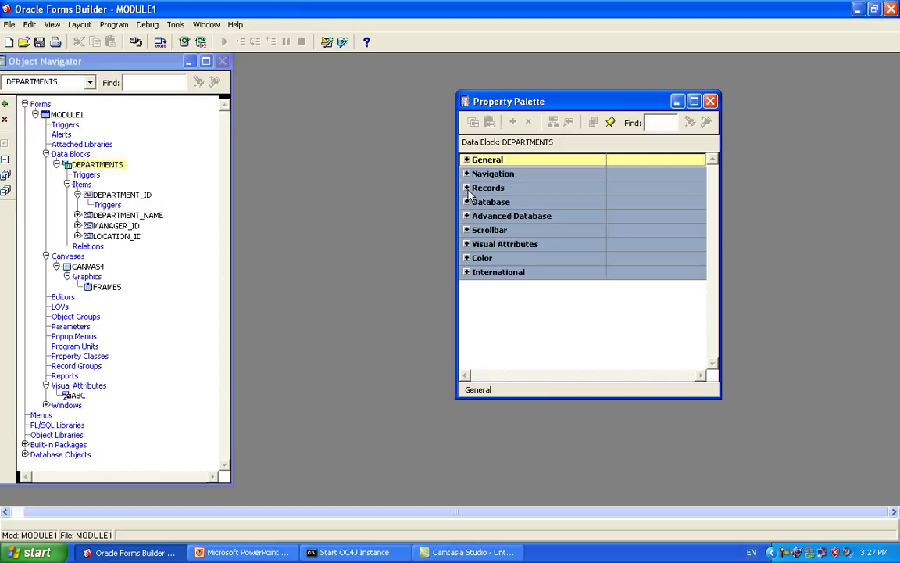
left_click(466, 160)
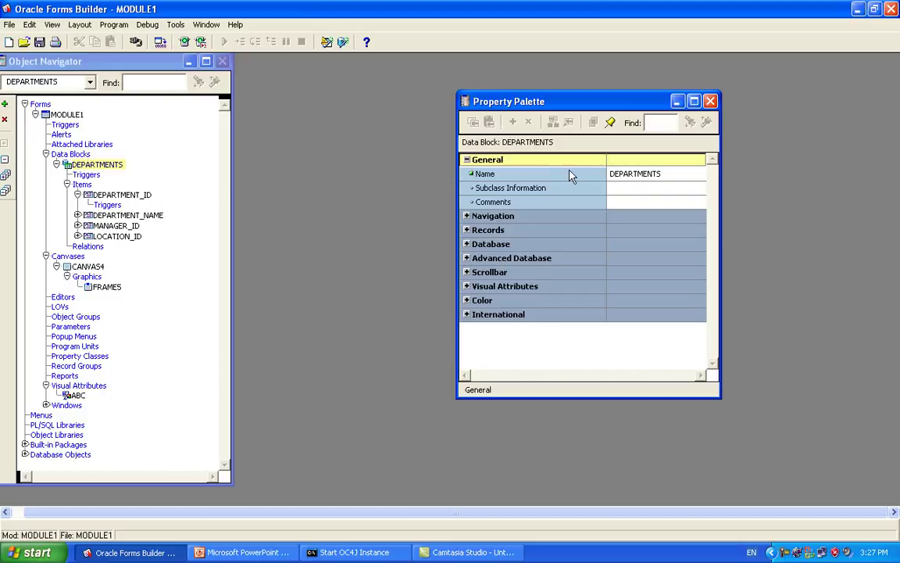
left_click(638, 179)
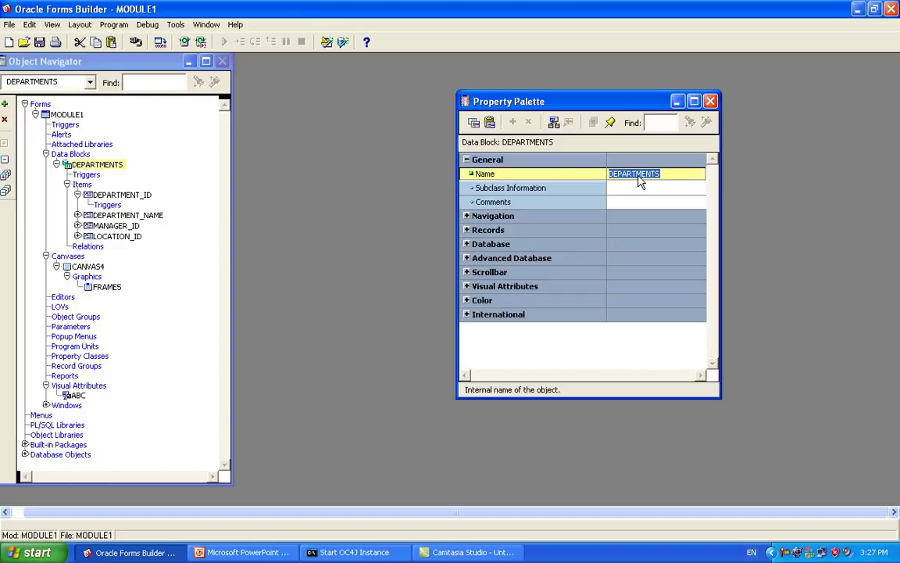
type("dept")
left_click(659, 190)
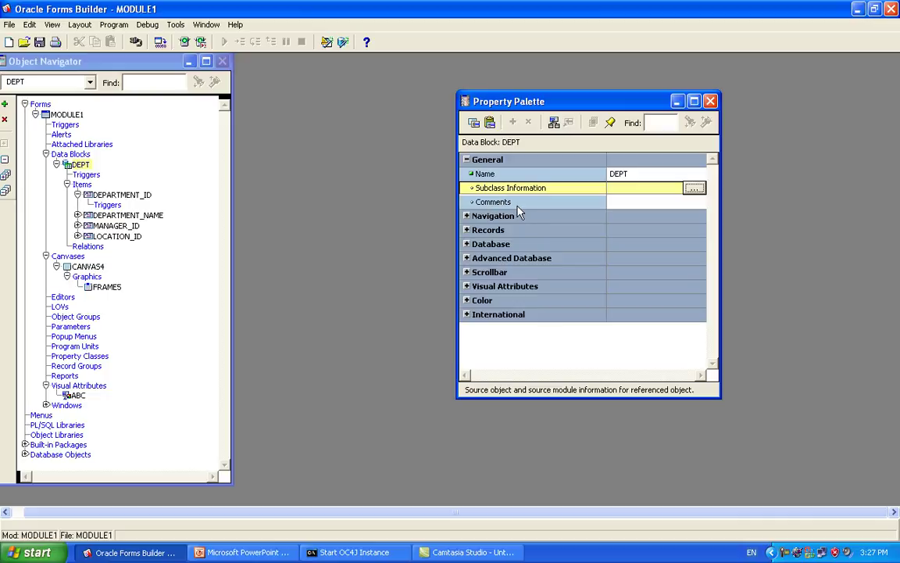
left_click(622, 203)
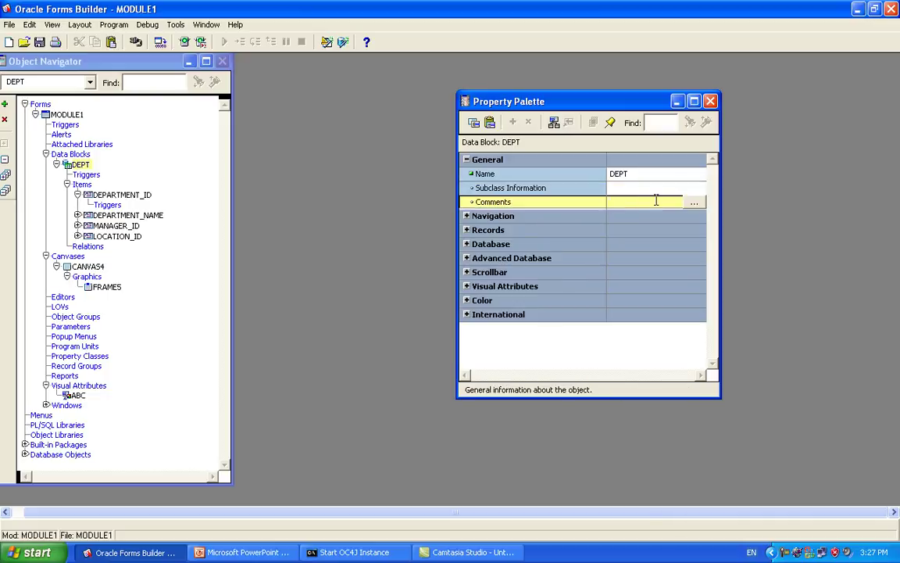
left_click(467, 159)
left_click(467, 161)
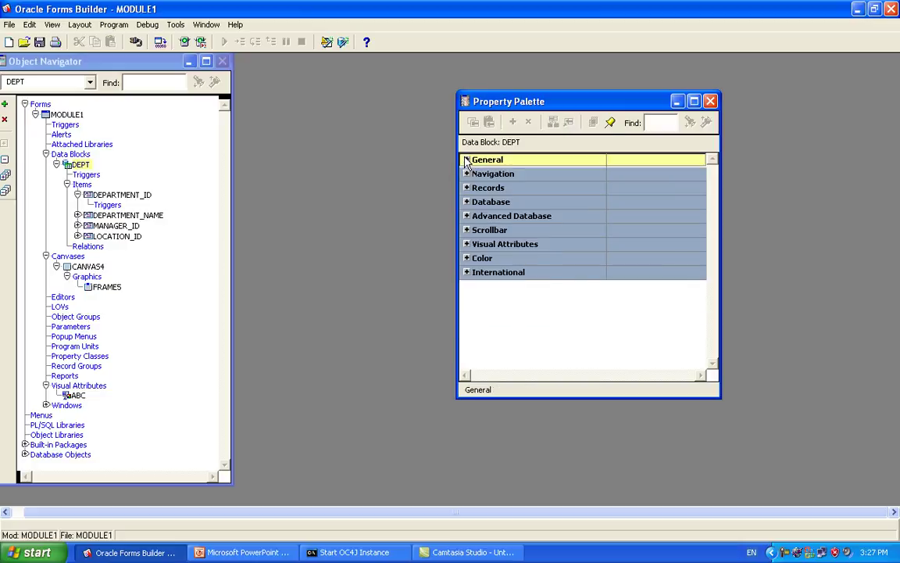
Show the block's Navigation properties and open its canvas layout, arranging the layout window and Property Palette so both are accessible.
left_click(468, 173)
left_click(467, 174)
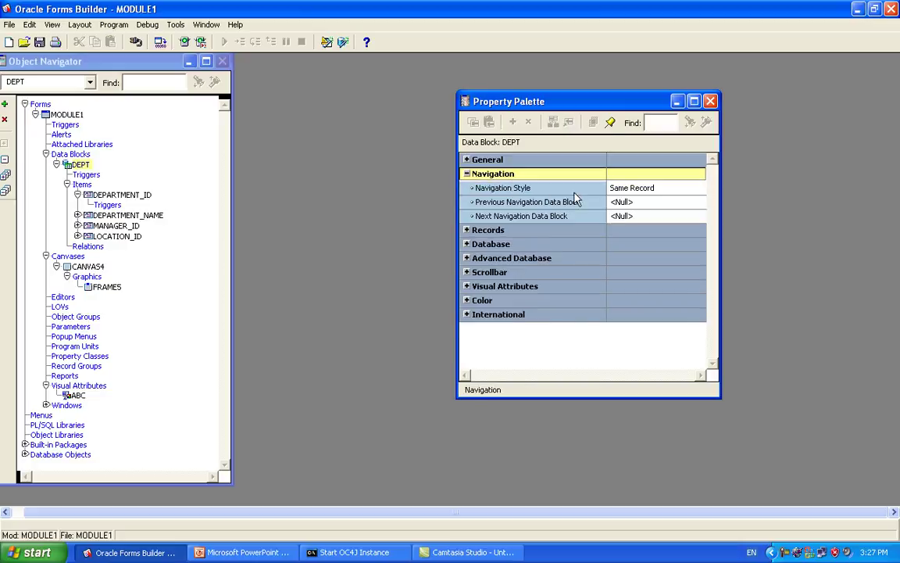
double_click(69, 167)
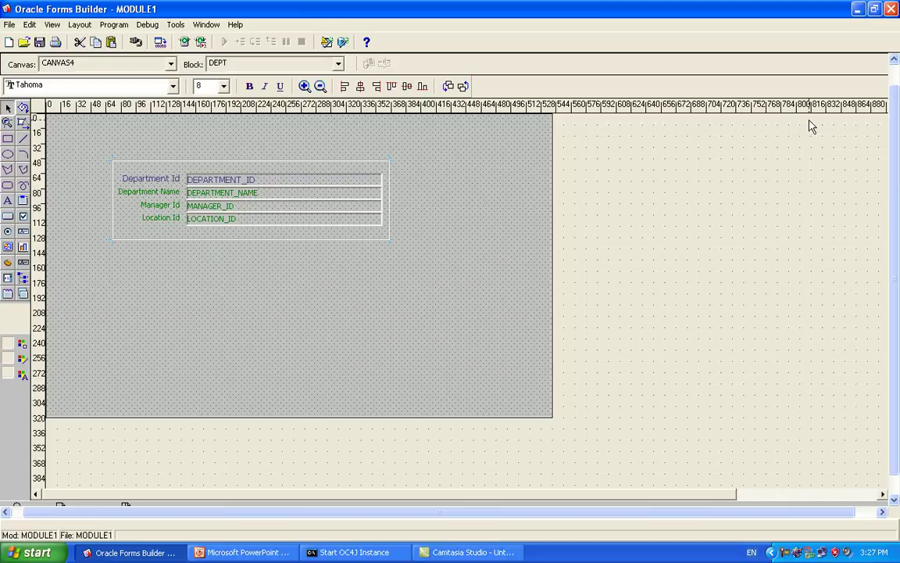
scroll(789, 63, "up", 1)
left_click(875, 65)
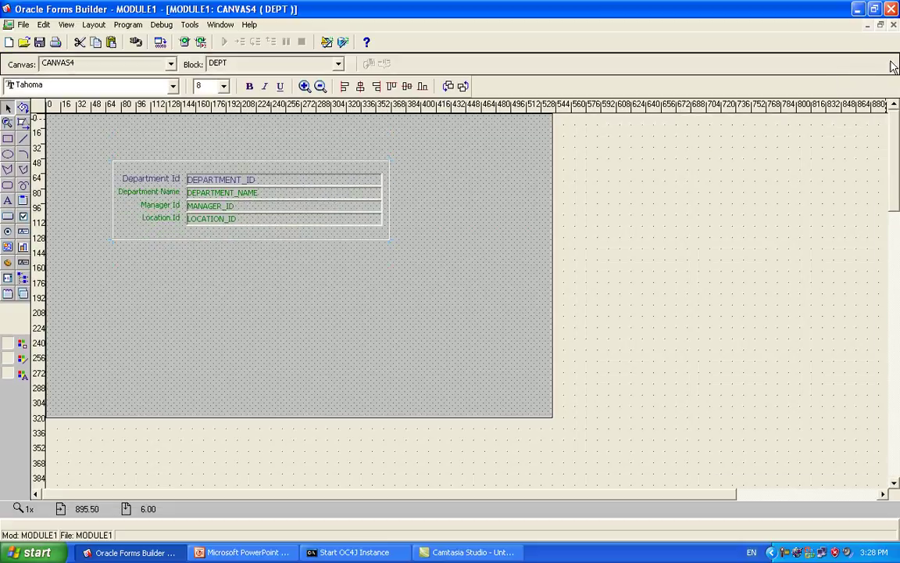
left_click(881, 30)
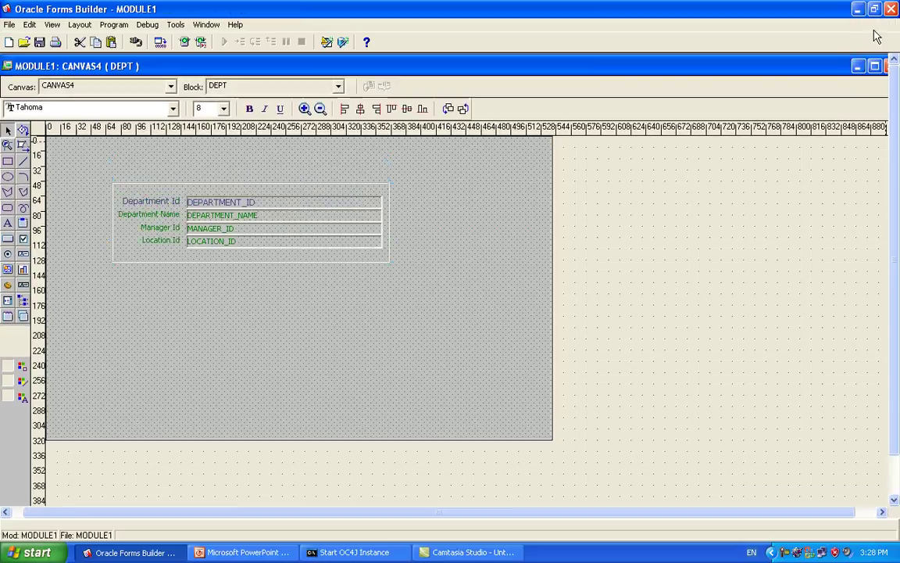
left_click_drag(834, 69, 723, 164)
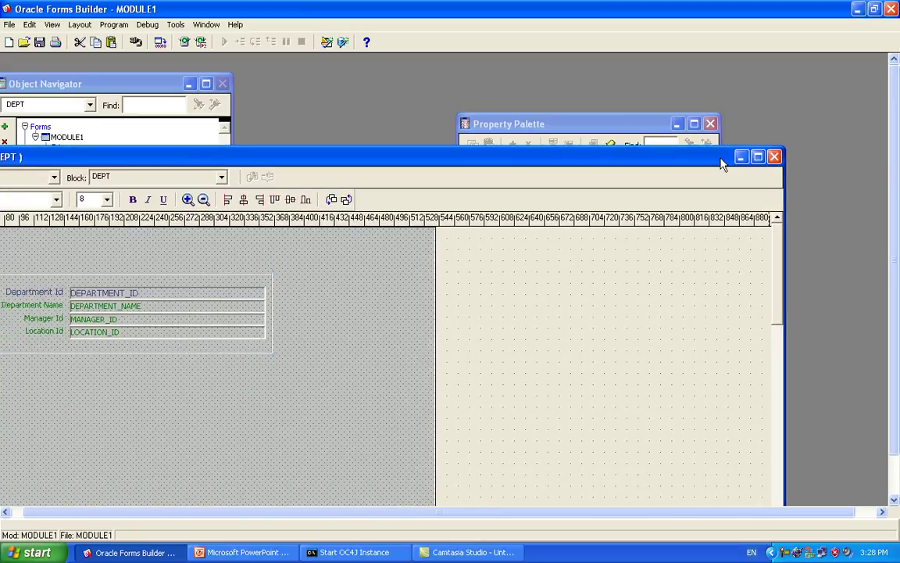
left_click_drag(634, 121, 690, 84)
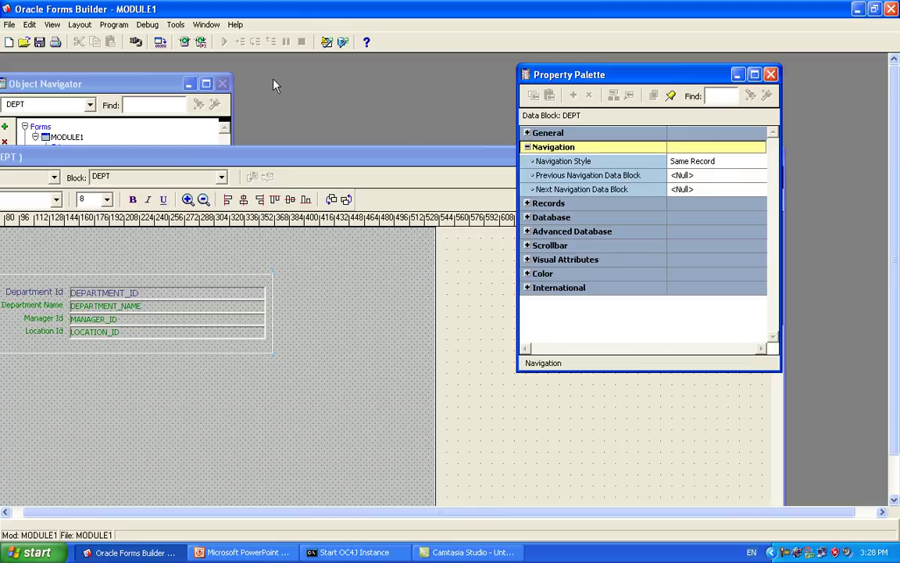
Run the form in the browser and execute a query to load the department records.
left_click(137, 42)
left_click(185, 43)
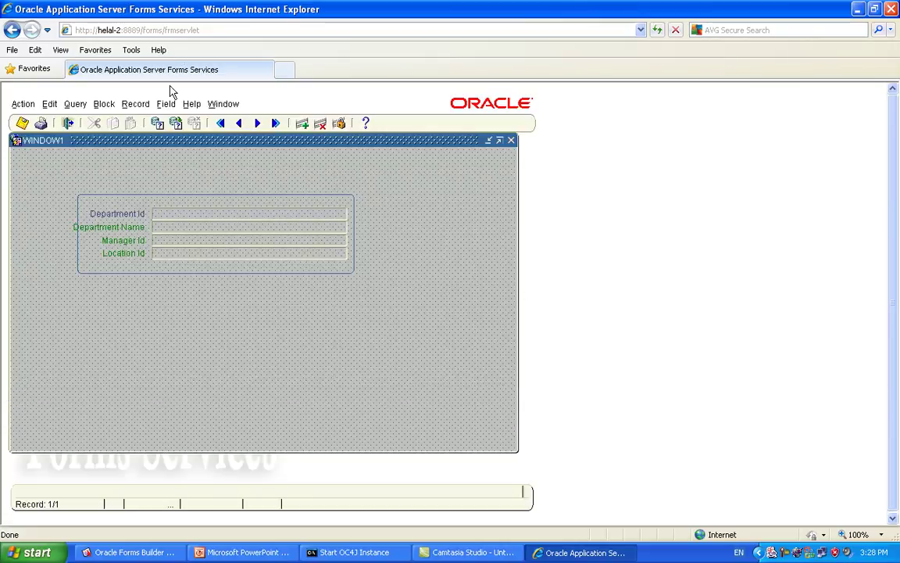
left_click(177, 124)
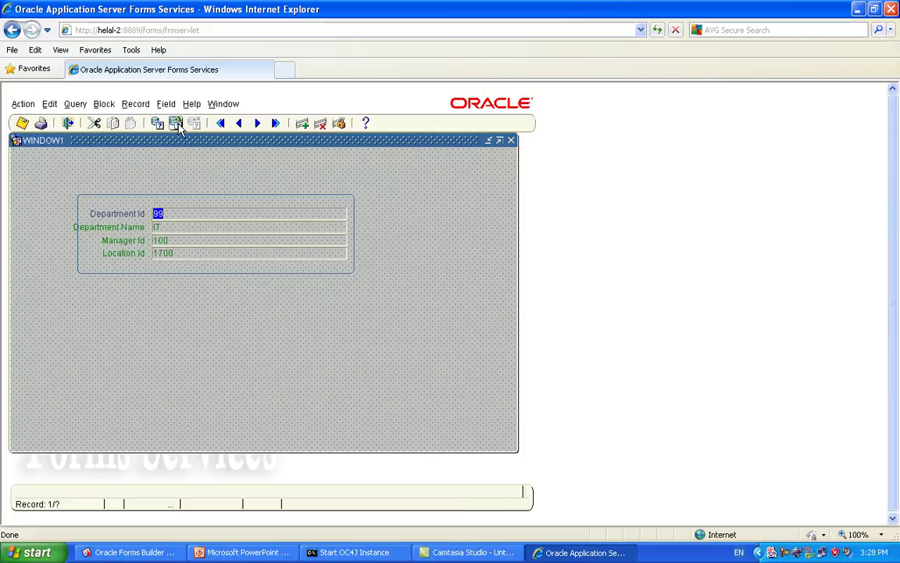
Cycle repeatedly through the record's fields to test the Same Record navigation style, and close the running form.
key("Tab")
key("Tab")
key("Tab")
key("Tab")
key("Tab")
key("Tab")
key("Tab")
key("Tab")
key("Tab")
key("Tab")
key("Tab")
key("Tab")
key("Tab")
key("Tab")
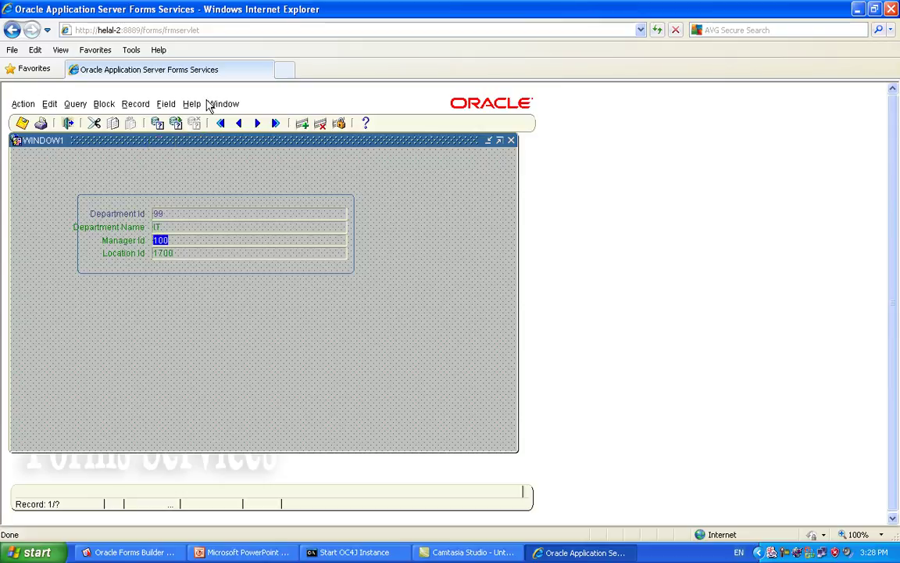
left_click(891, 8)
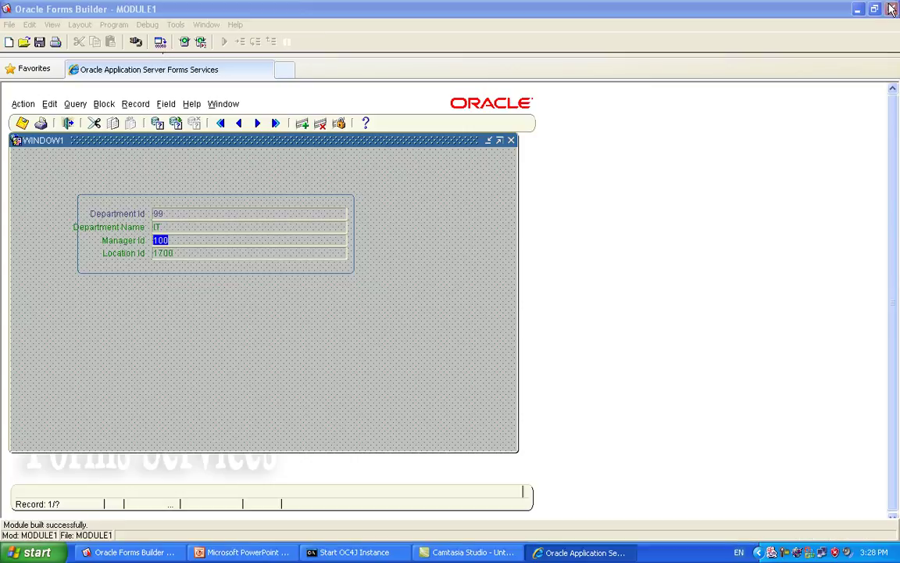
Set the Layout Style of the frame around the department items to Tabular.
left_click(362, 159)
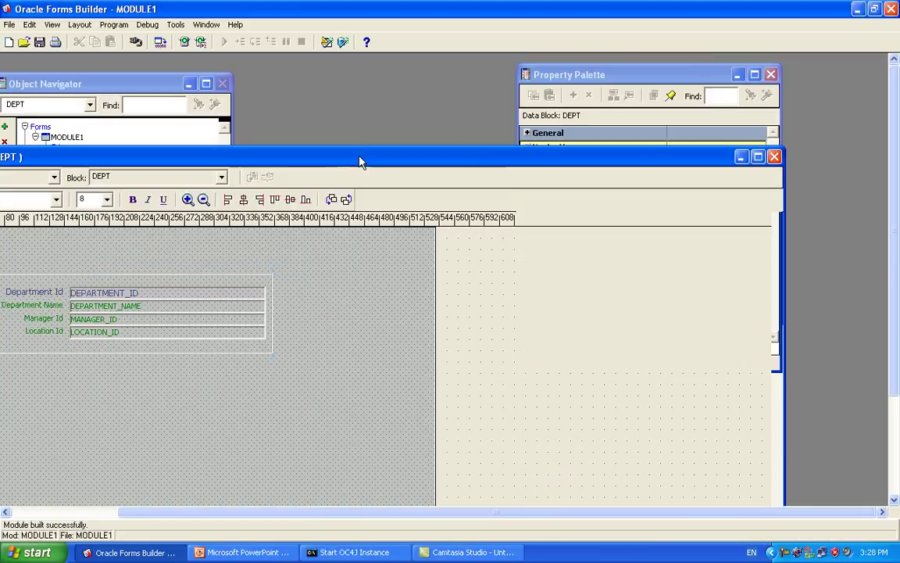
left_click(150, 88)
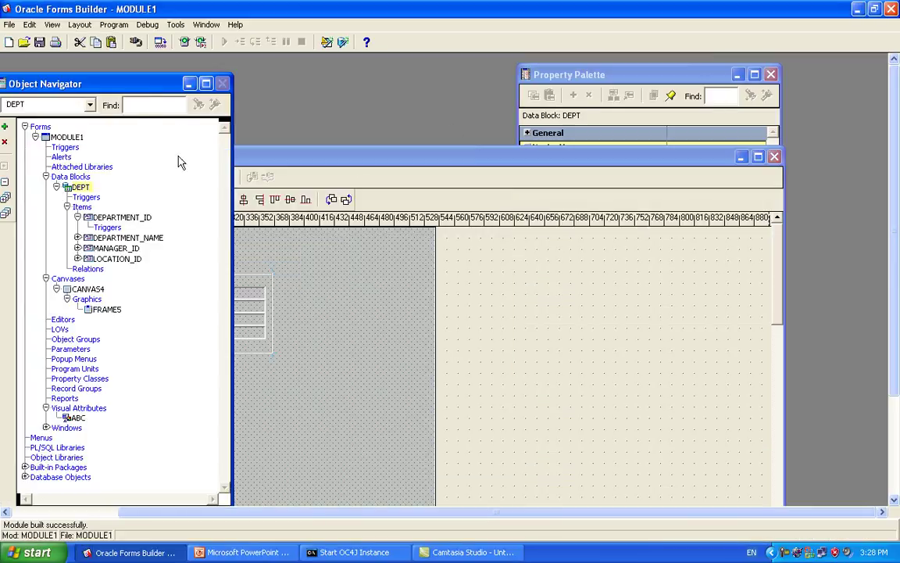
left_click(274, 293)
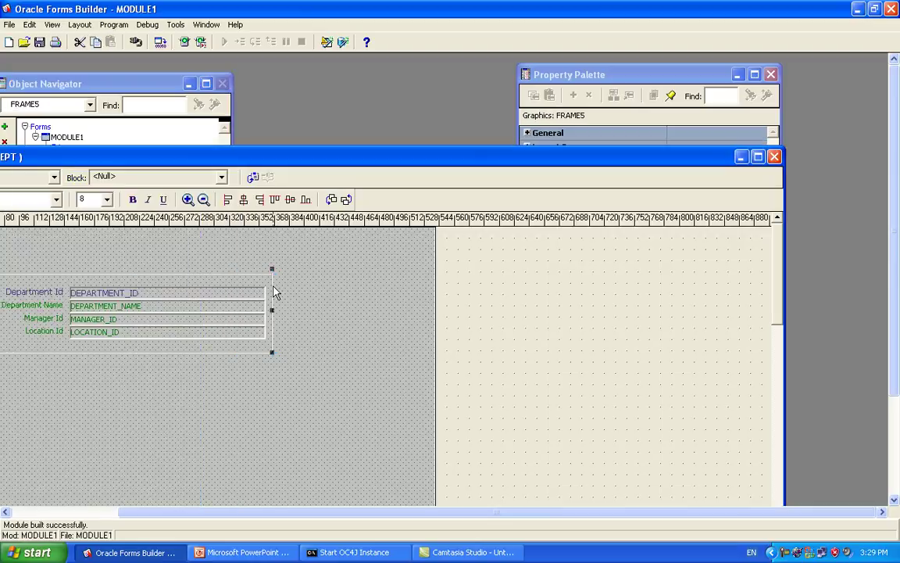
double_click(274, 293)
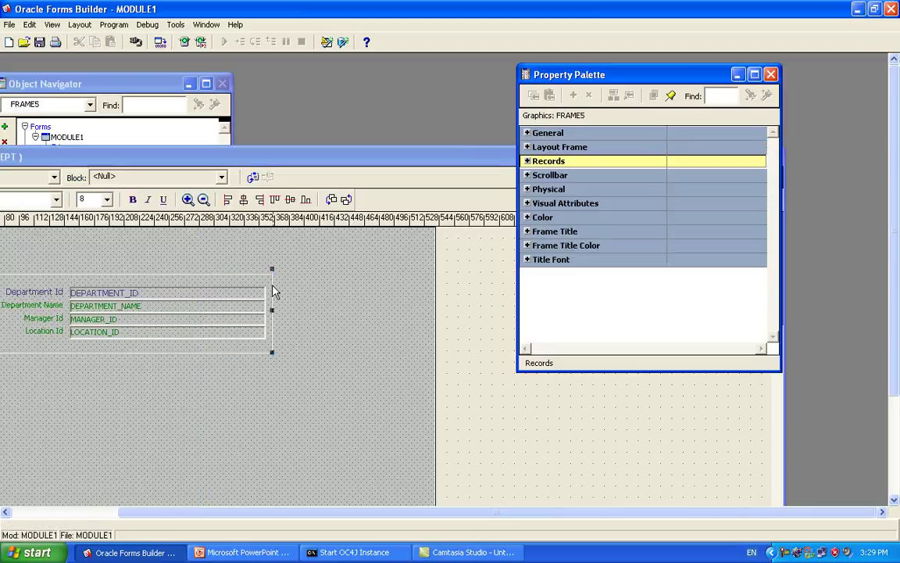
left_click(527, 148)
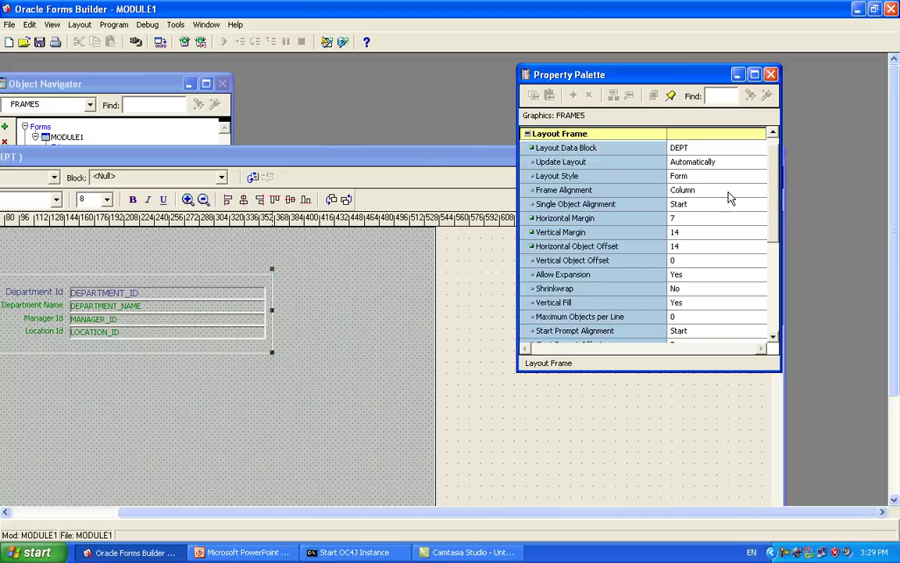
left_click(703, 177)
left_click(703, 177)
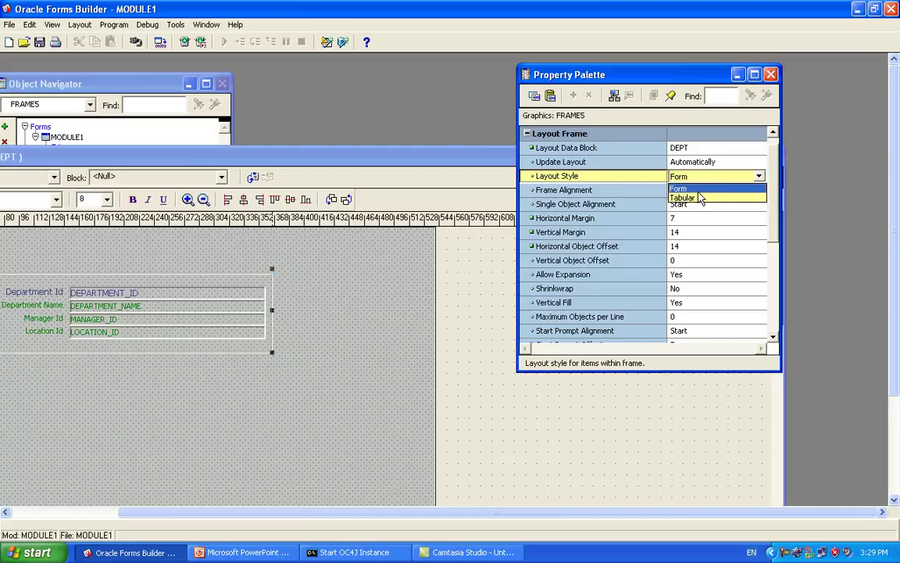
left_click(697, 200)
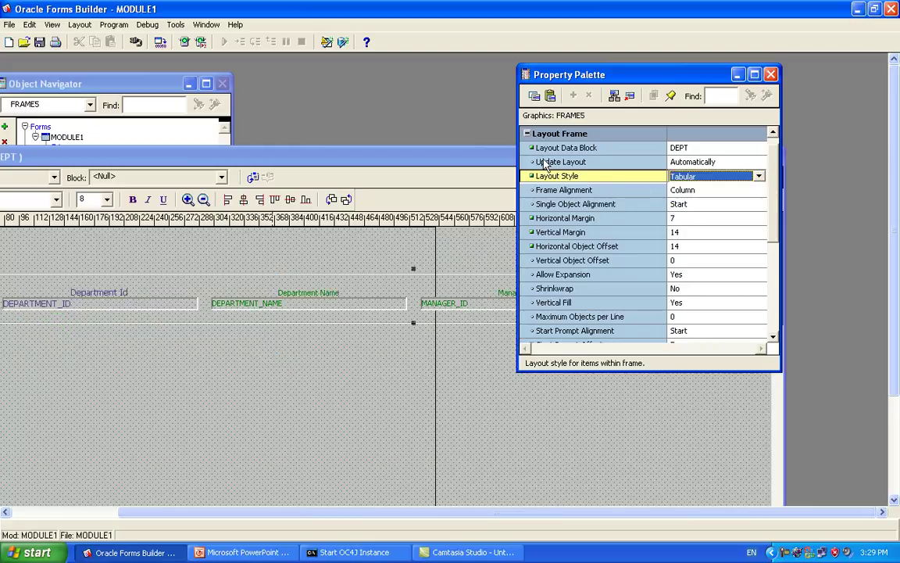
Set the frame's Number of Records Displayed to 5.
left_click(527, 134)
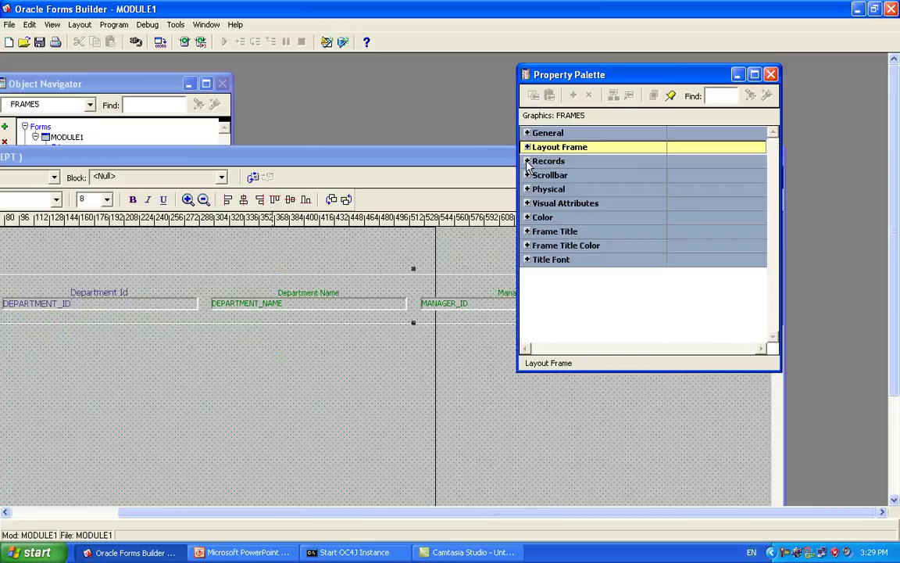
left_click(528, 162)
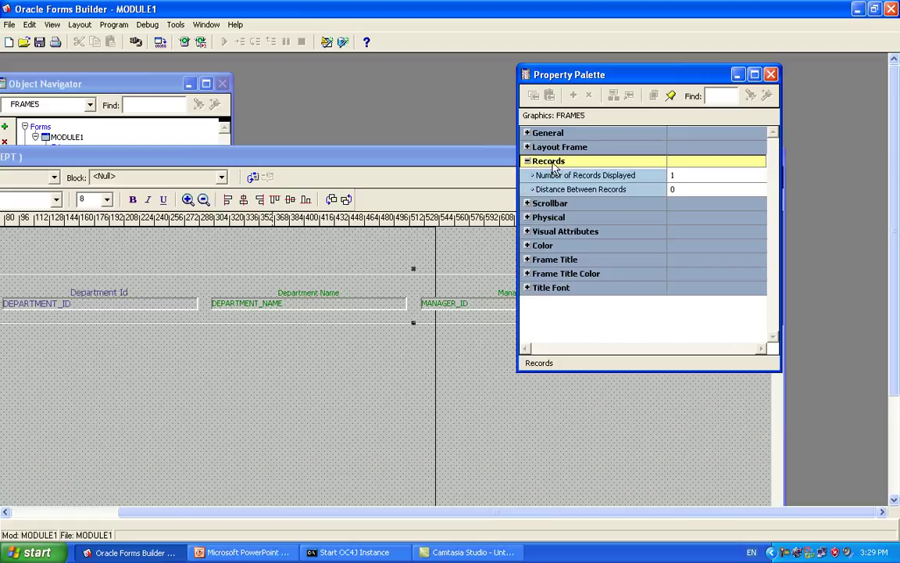
left_click(703, 178)
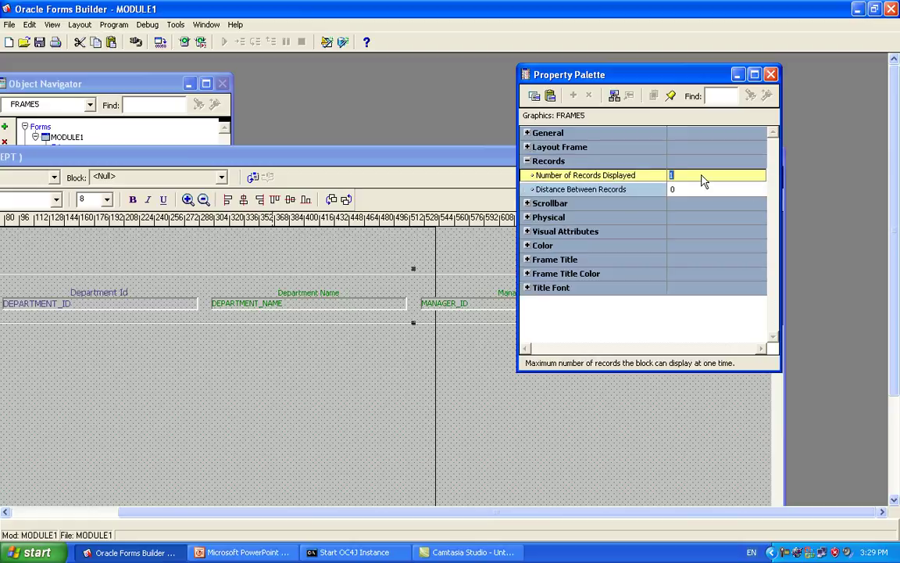
type("5")
left_click(700, 192)
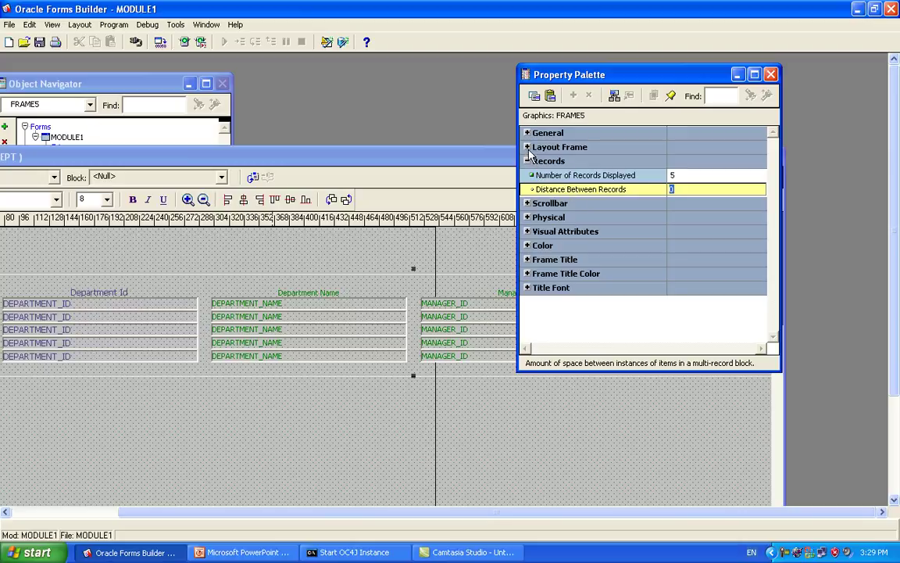
Close the frame's properties, inspect the tabular layout on the maximized canvas, and close the layout window.
left_click(771, 75)
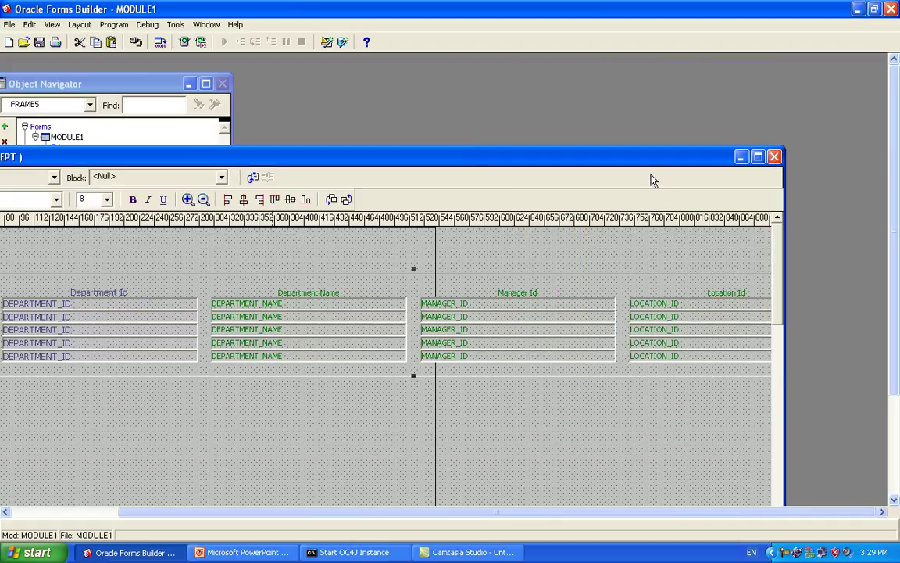
double_click(654, 161)
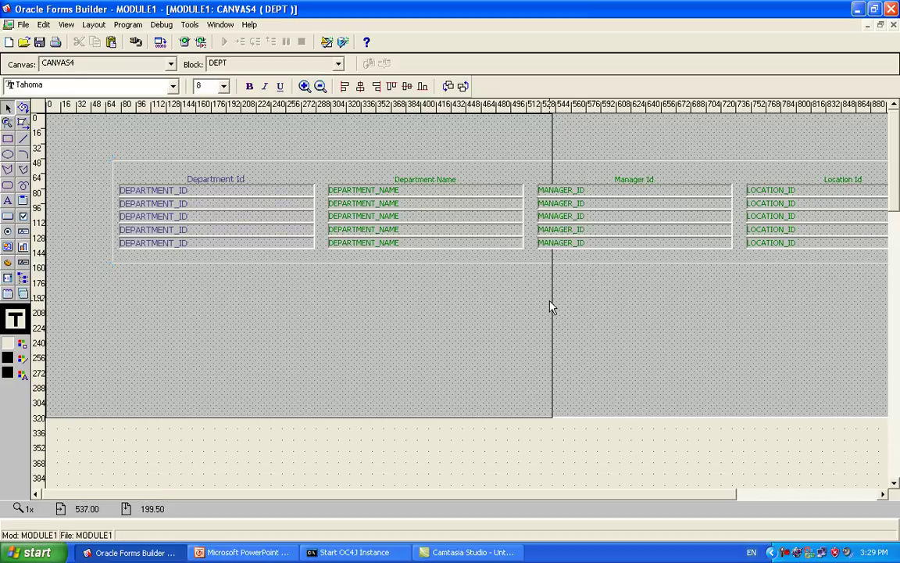
left_click(893, 24)
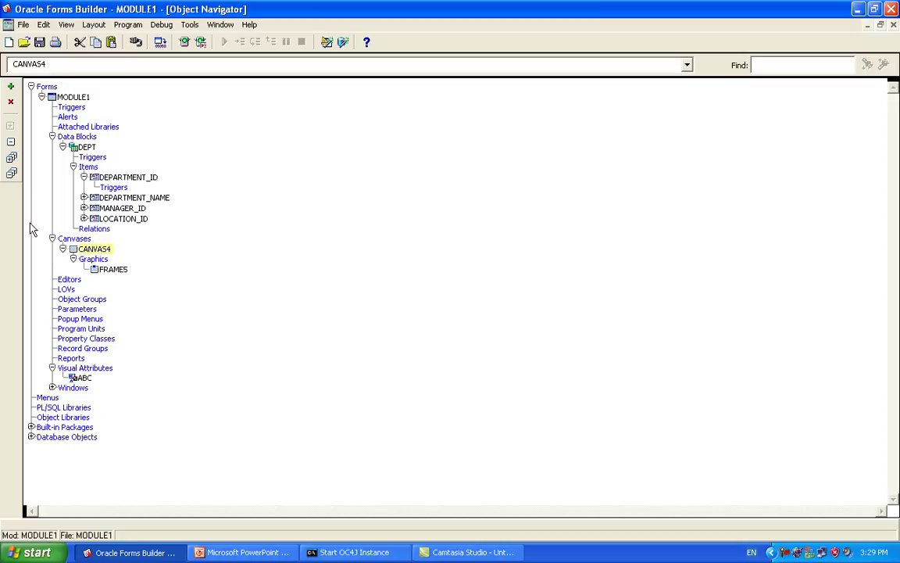
Delete the DEPT data block and CANVAS4 from the form module.
left_click(72, 147)
left_click(11, 102)
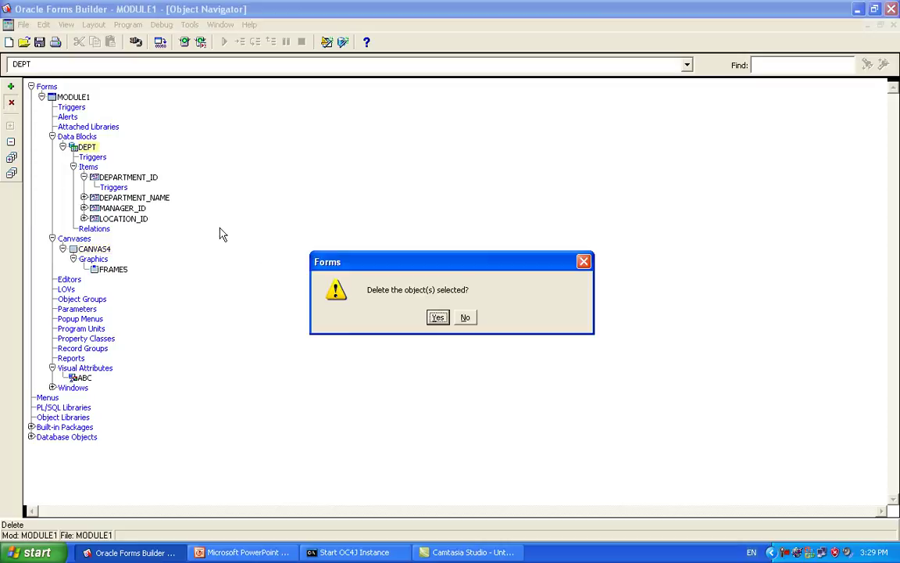
left_click(438, 317)
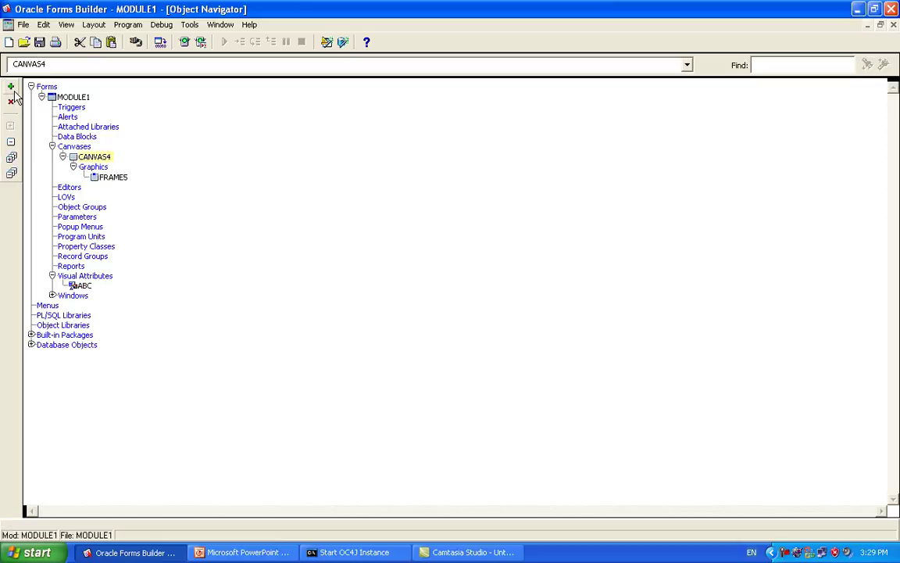
left_click(10, 103)
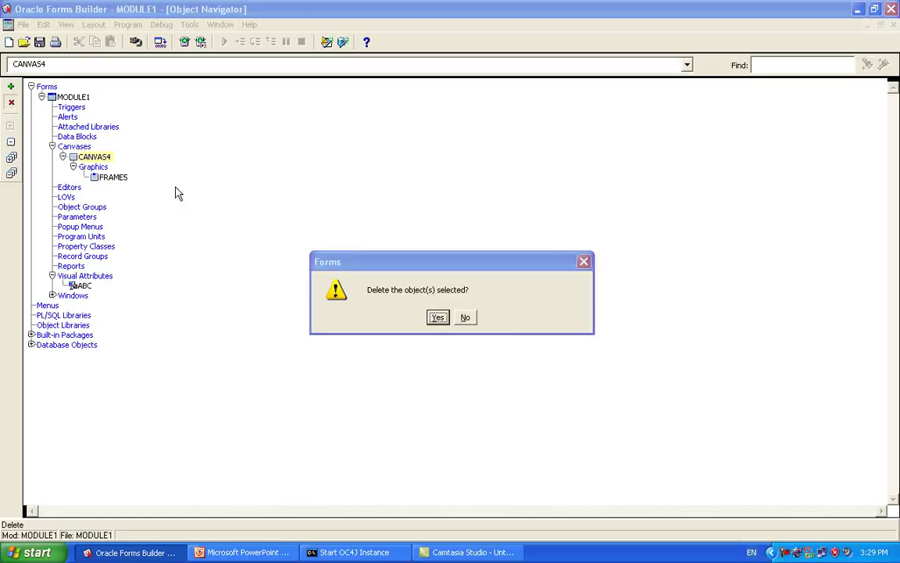
left_click(435, 316)
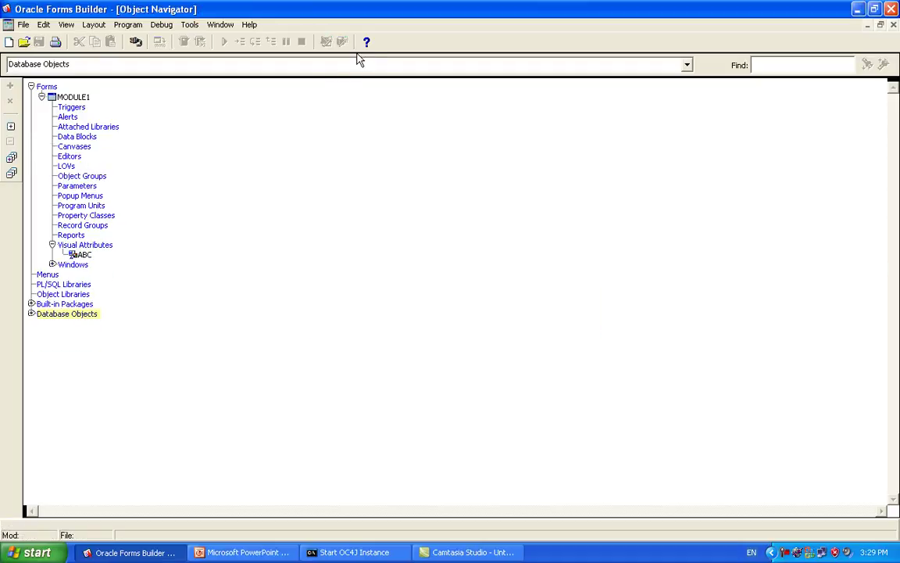
Create a data block in MODULE1 based on the DEPARTMENTS table with all its columns, continuing to the Layout Wizard.
double_click(84, 96)
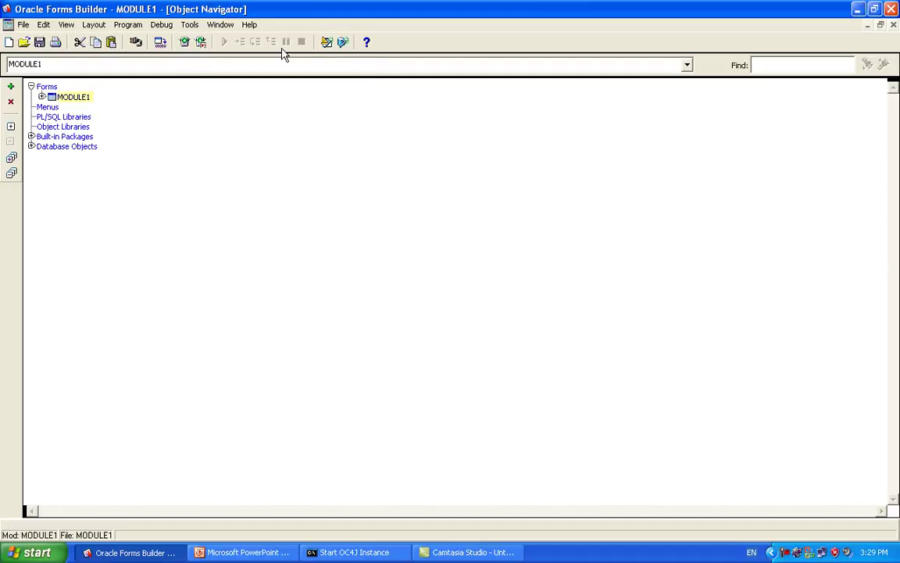
left_click(343, 41)
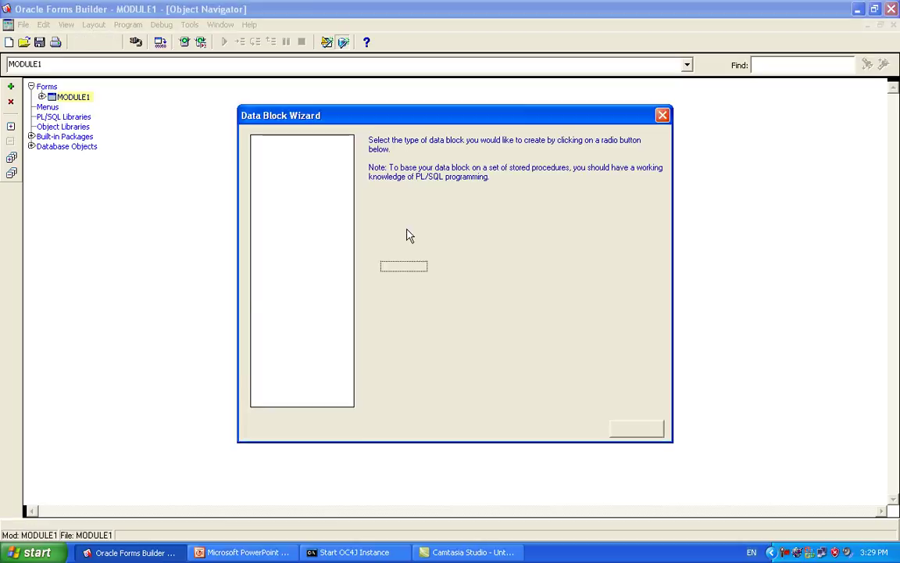
left_click(590, 435)
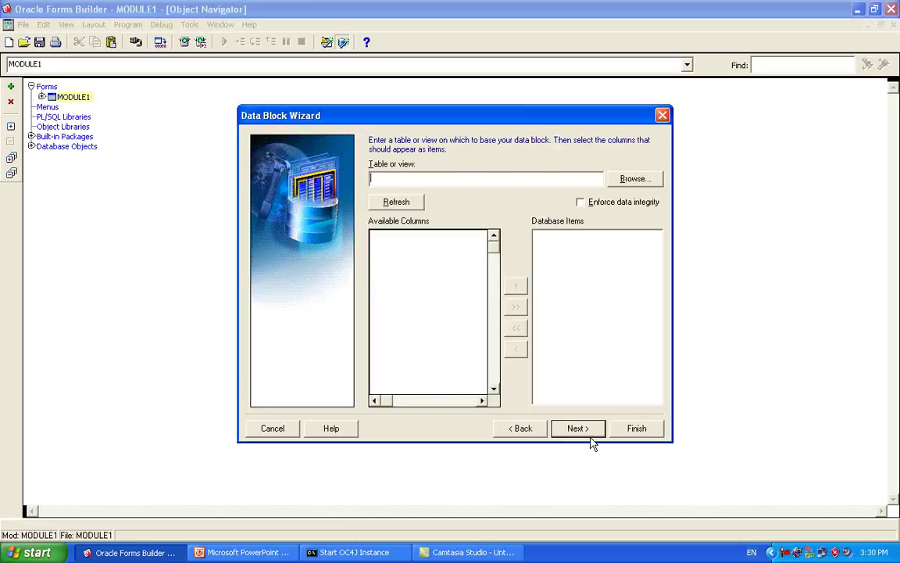
left_click(635, 179)
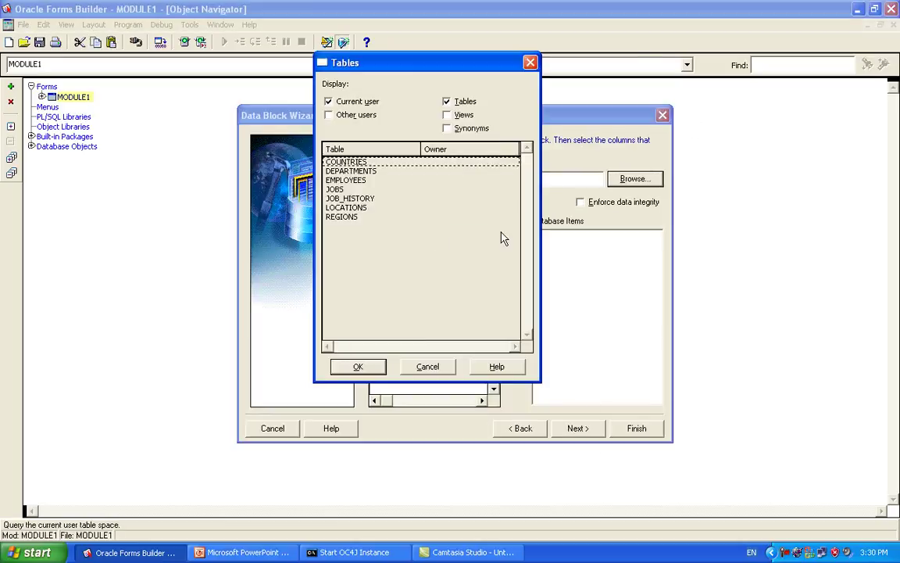
left_click(342, 173)
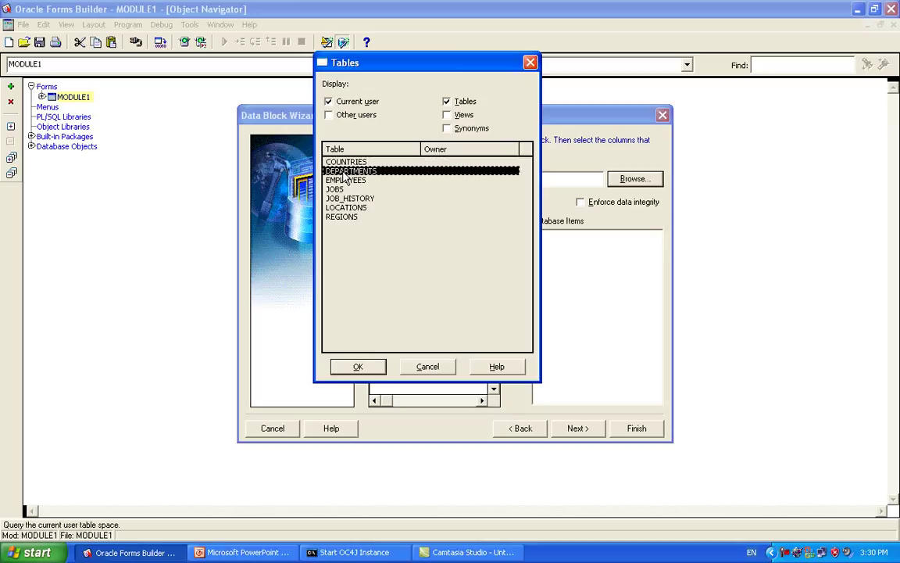
left_click(358, 365)
left_click(516, 307)
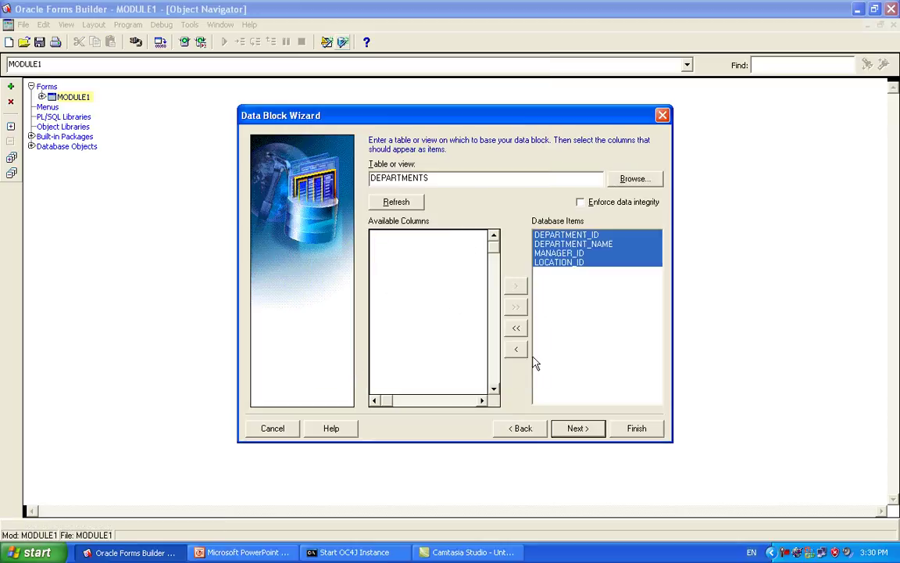
left_click(584, 434)
left_click(585, 434)
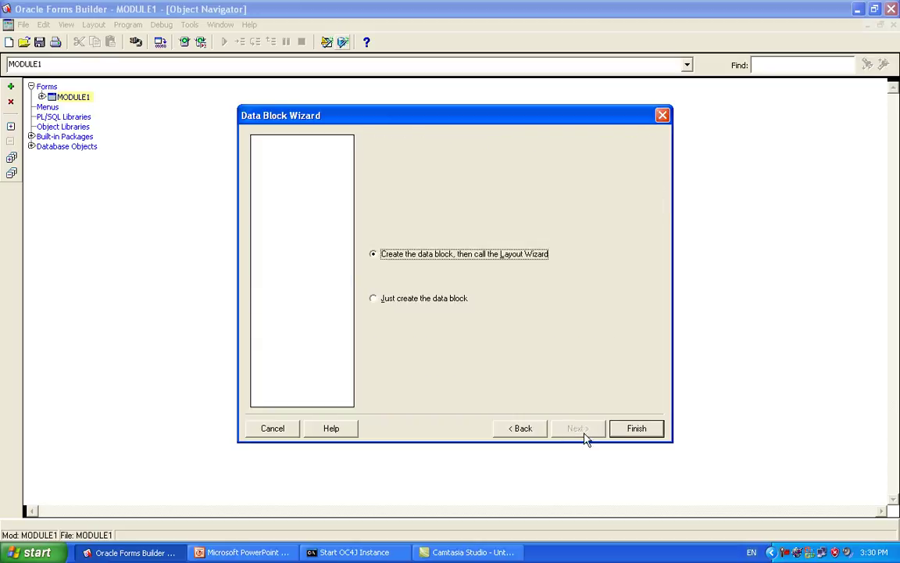
left_click(637, 430)
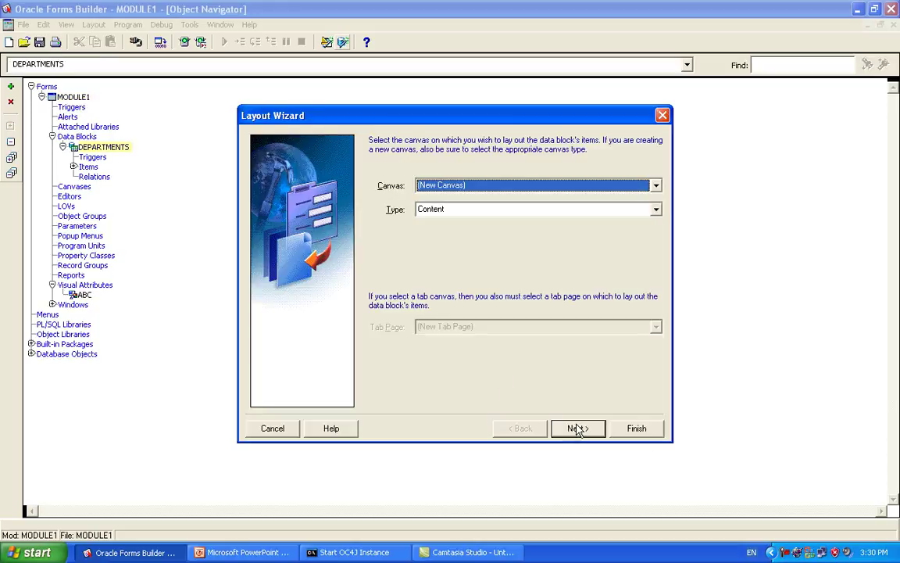
Place all DEPARTMENTS items on a new content canvas, keep their prompts and sizes, and choose the tabular layout style.
left_click(577, 428)
left_click(516, 289)
left_click(577, 428)
left_click(585, 428)
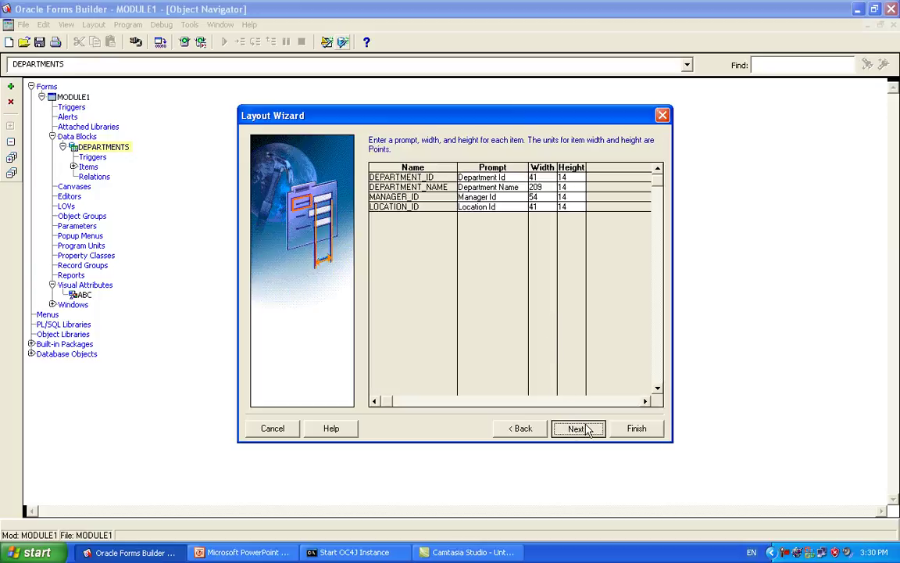
left_click(393, 326)
left_click(577, 428)
Set the layout frame's Records Displayed to 5 and finish the Layout Wizard.
double_click(479, 290)
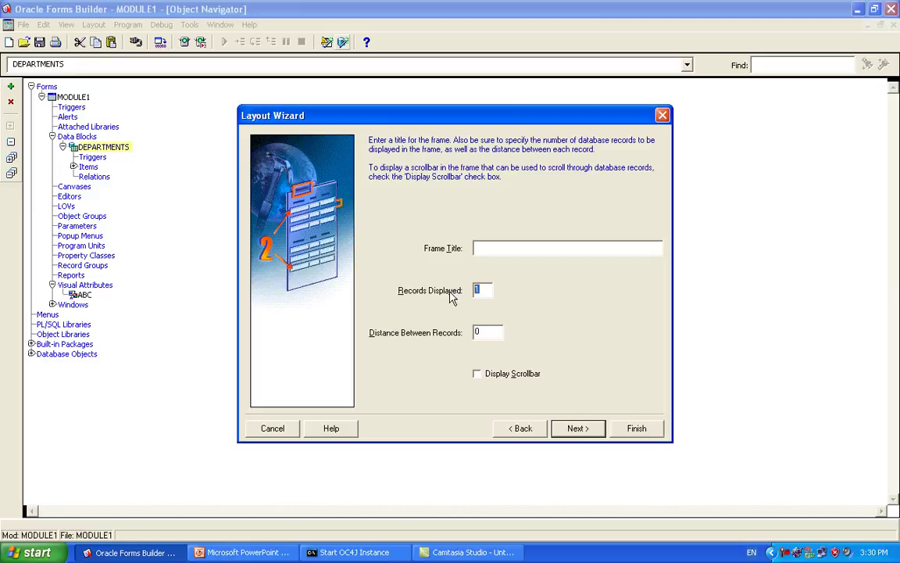
type("5")
left_click(565, 430)
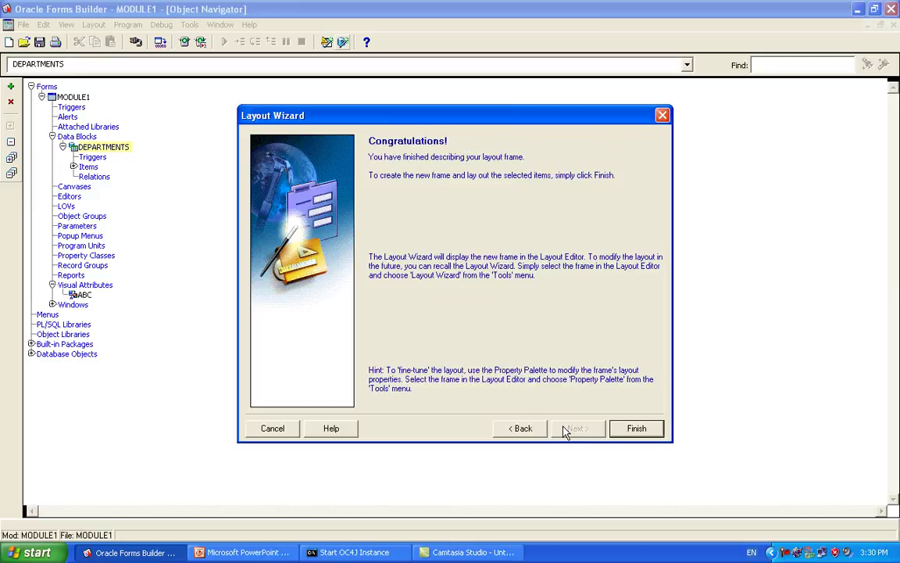
left_click(630, 429)
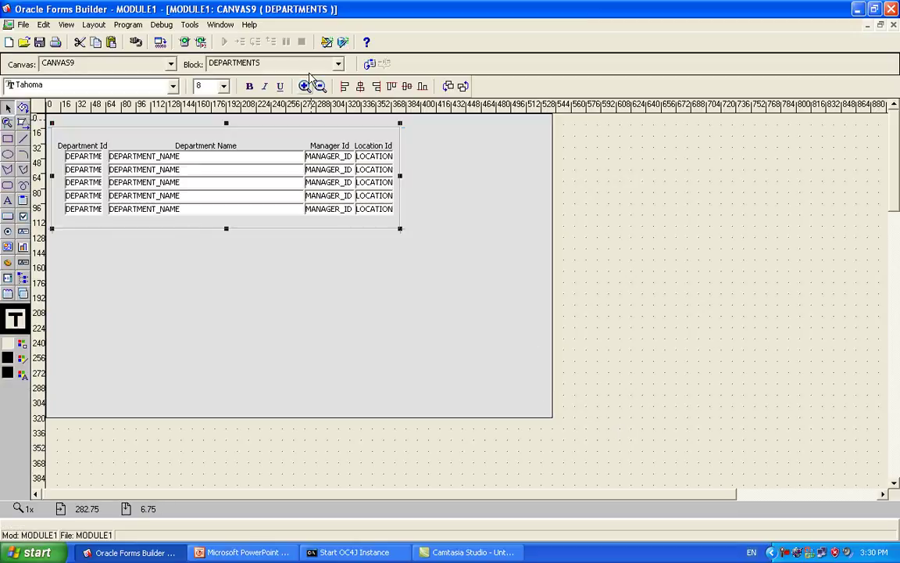
Run the form, query all departments, and cycle through the fields repeatedly to test navigation past the record's last item.
left_click(161, 43)
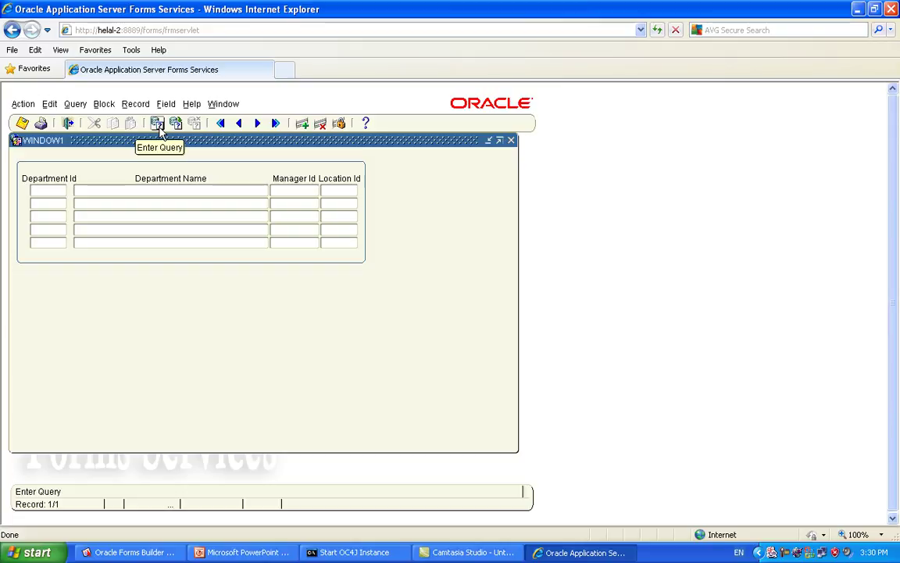
left_click(178, 127)
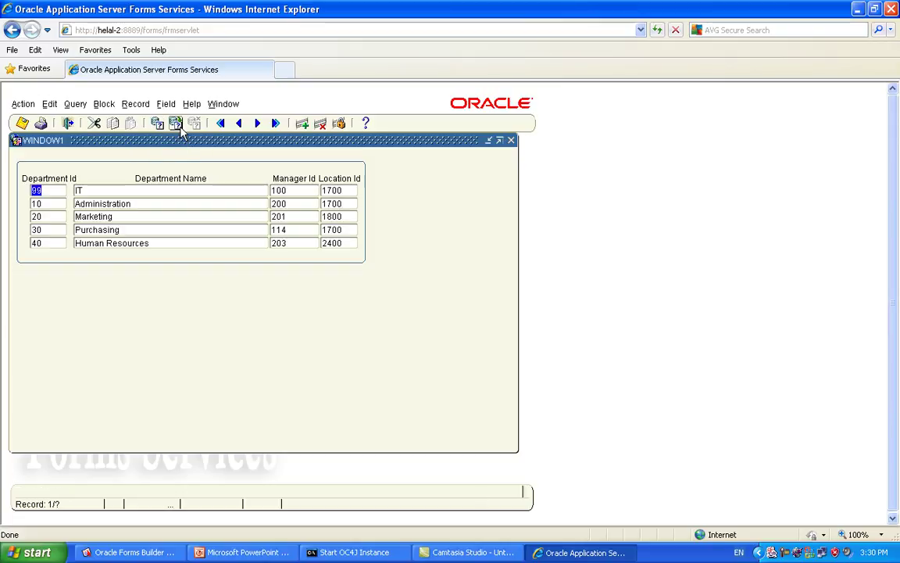
key("Tab")
key("Tab")
key("Tab")
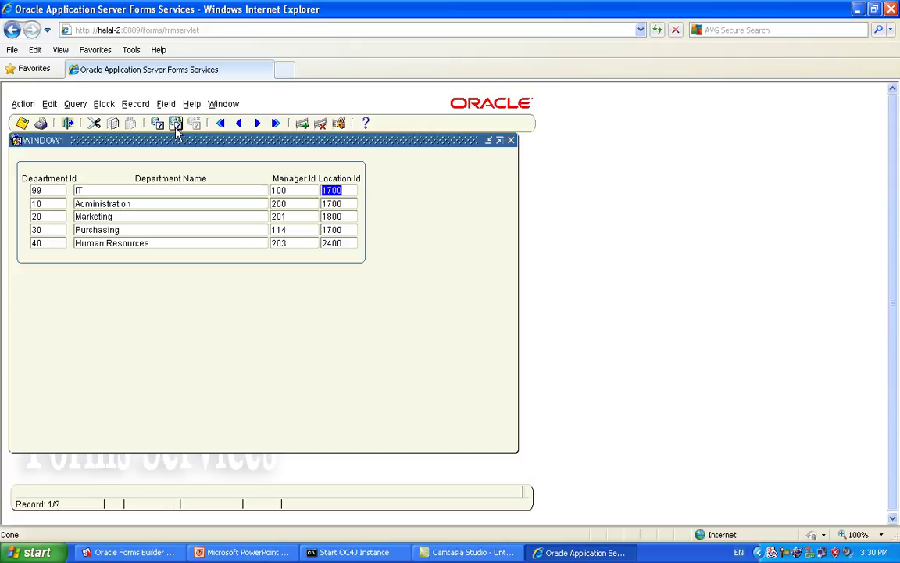
key("Tab")
key("Tab")
key("Tab")
key("Tab")
key("Tab")
key("Tab")
key("Tab")
key("Tab")
key("Tab")
key("Tab")
key("Tab")
key("Tab")
key("Tab")
key("Tab")
key("Tab")
key("Tab")
key("Tab")
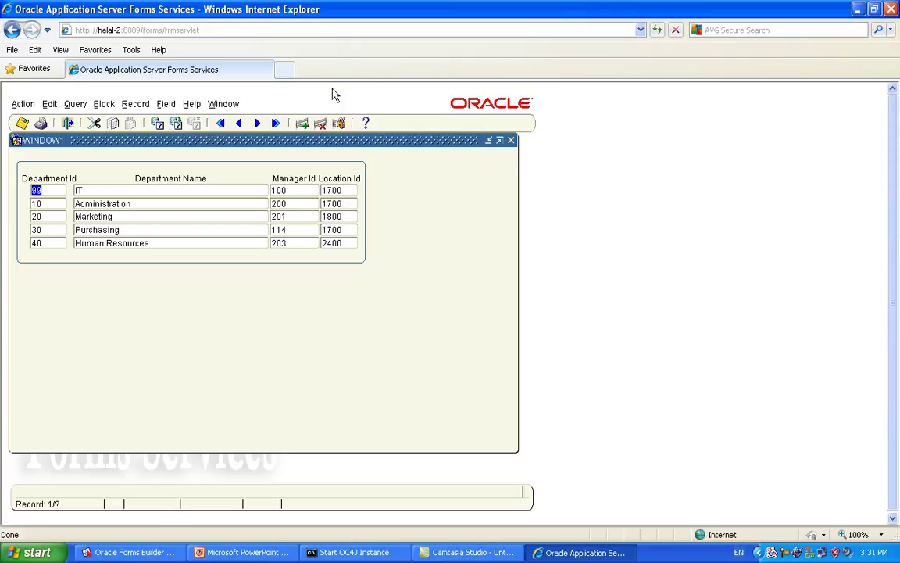
Switch back to Oracle Forms Builder and close the DEPARTMENTS canvas layout window.
left_click(857, 11)
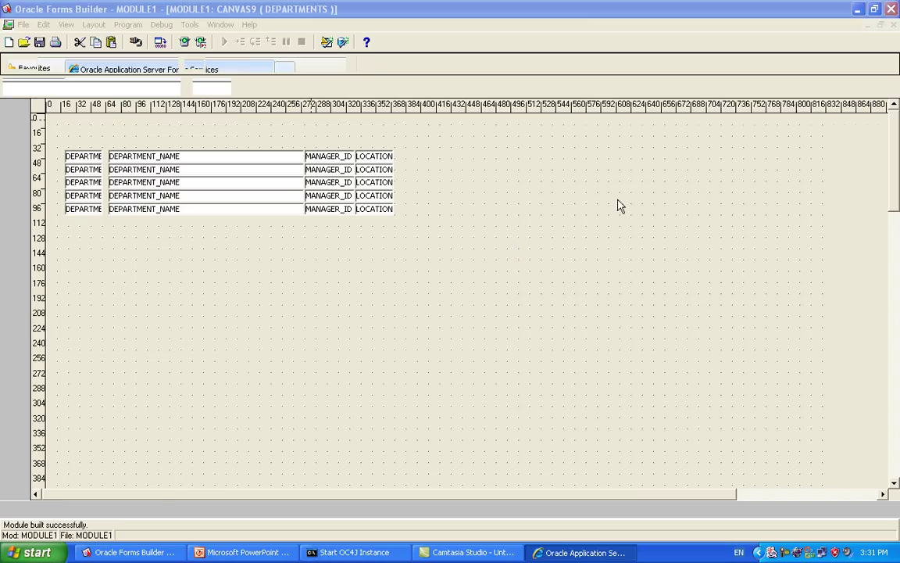
left_click(880, 26)
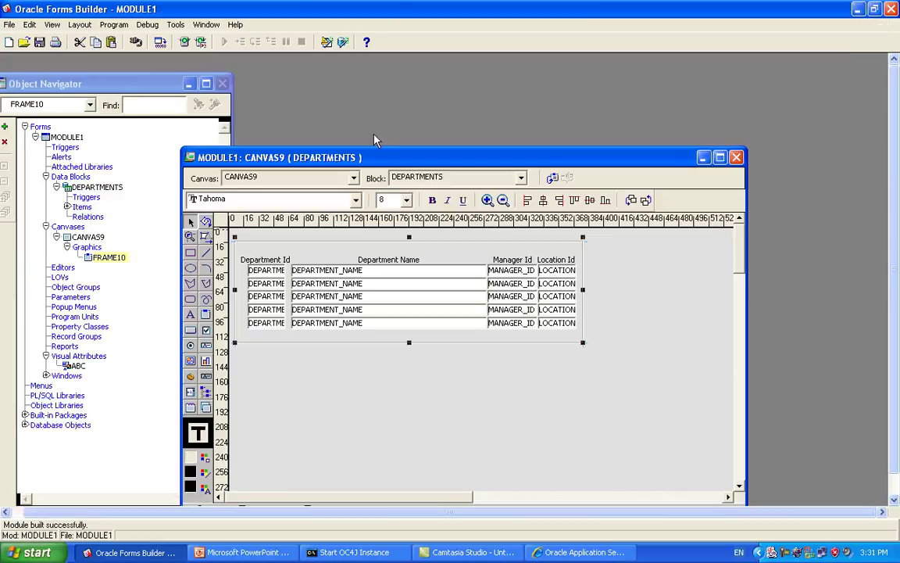
left_click(96, 190)
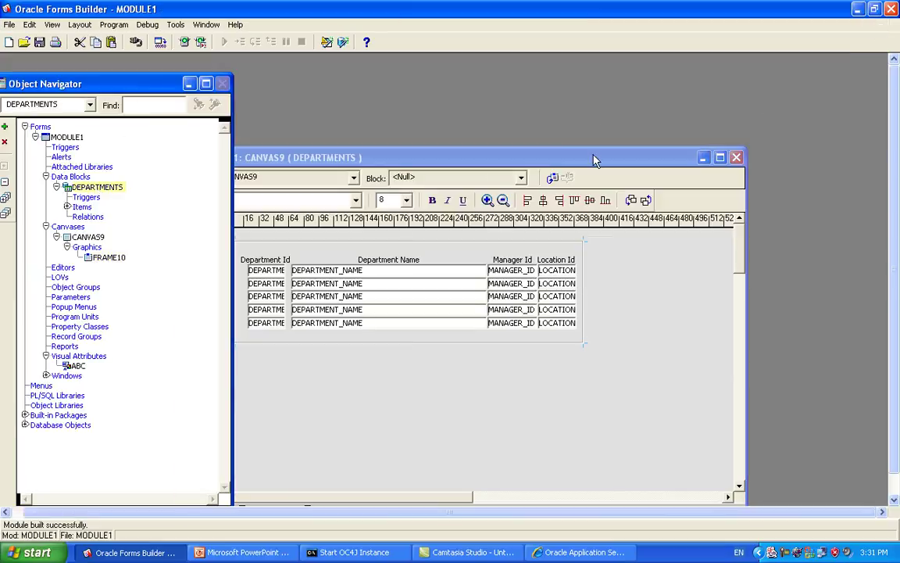
left_click(743, 164)
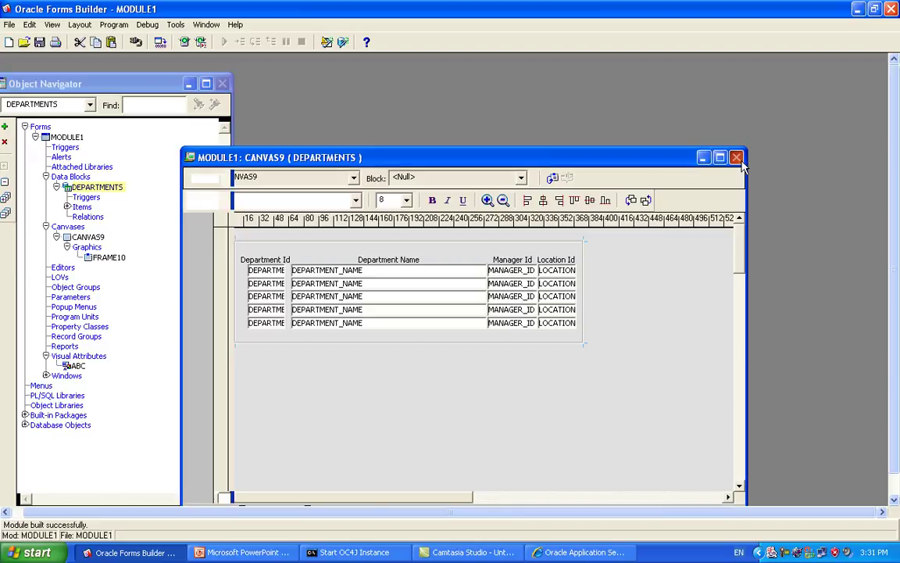
left_click(737, 159)
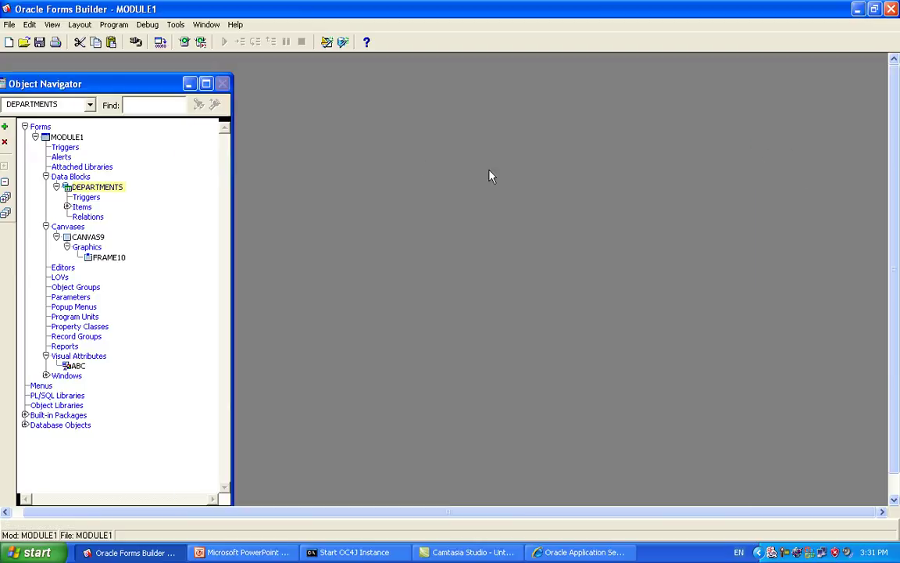
Set the Navigation Style of the DEPARTMENTS data block to Change Record.
left_click(79, 189)
double_click(79, 190)
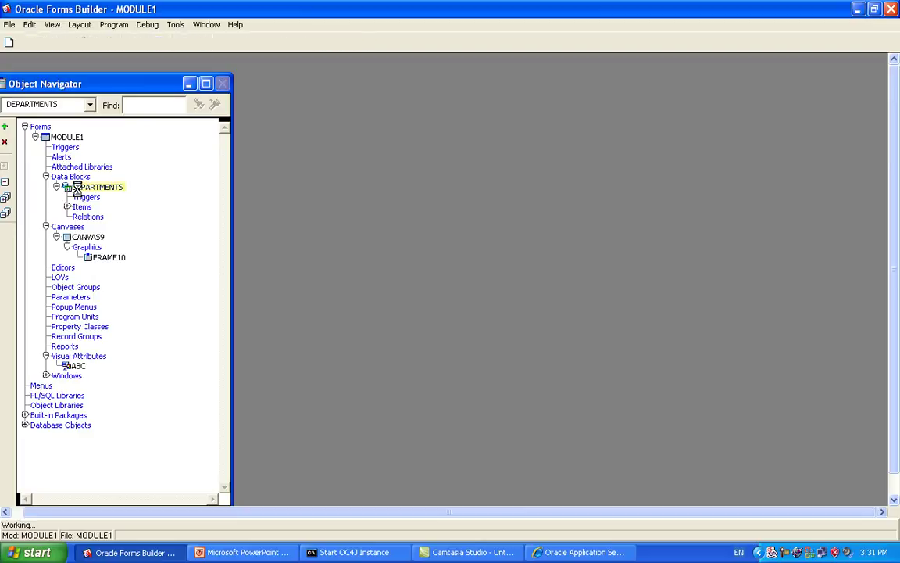
left_click(647, 203)
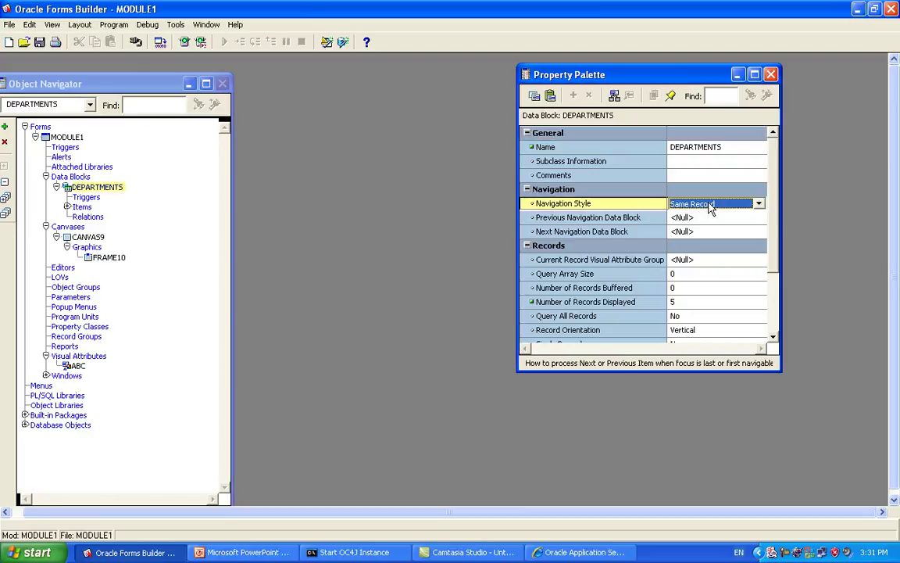
left_click(665, 204)
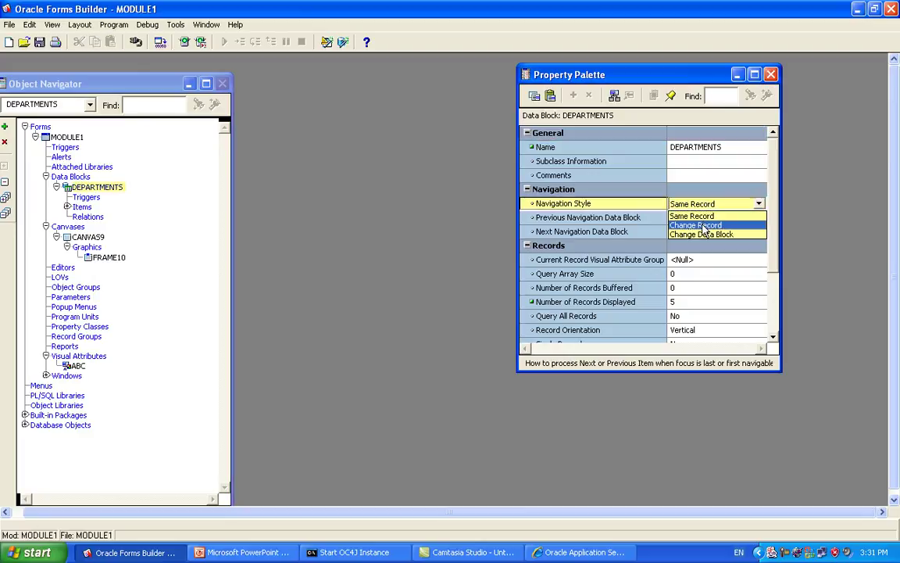
left_click(699, 225)
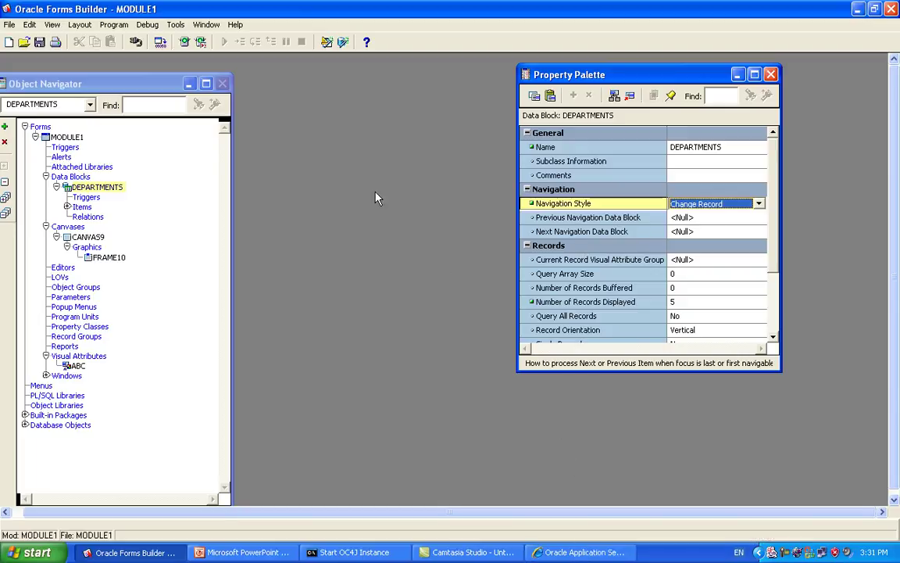
Run the form again, reload its browser page by resending the submitted information, and query all departments.
left_click(160, 43)
left_click(158, 44)
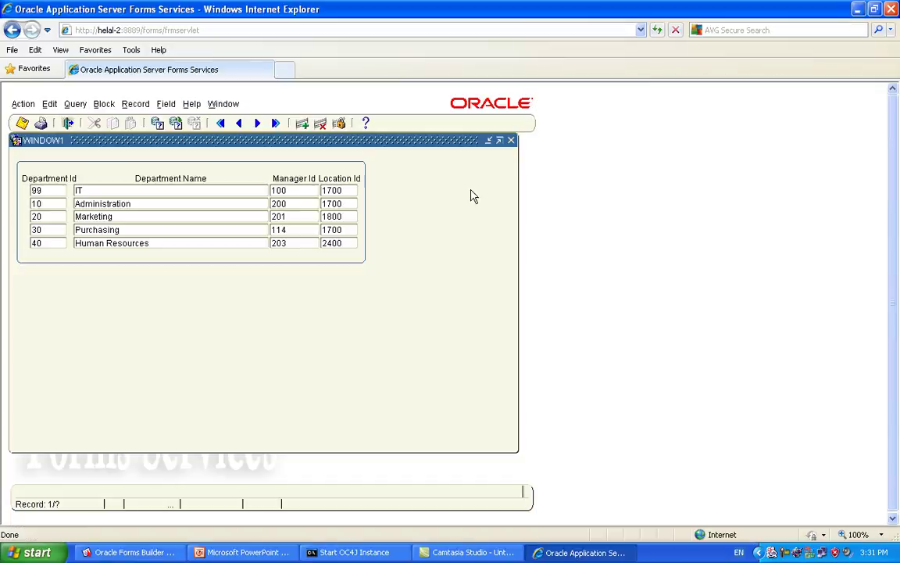
left_click(661, 33)
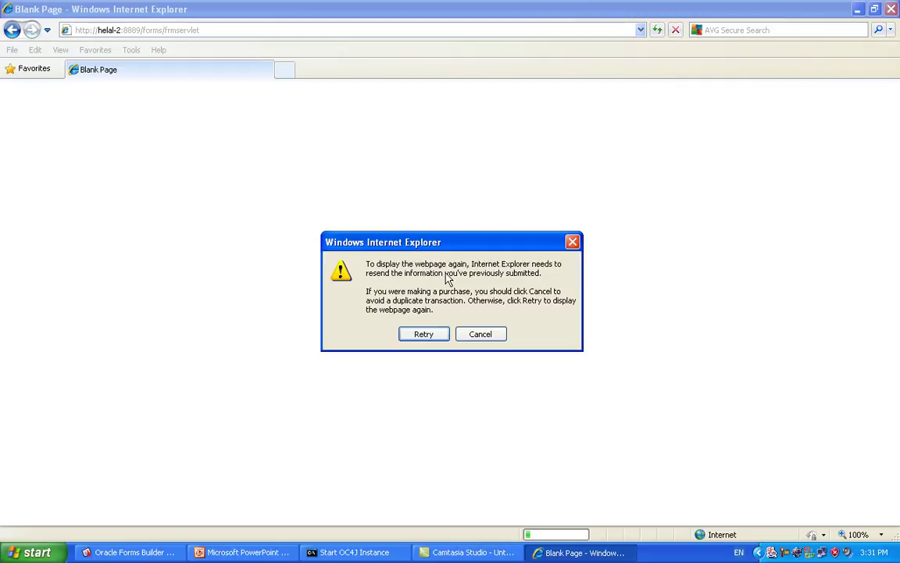
left_click(436, 337)
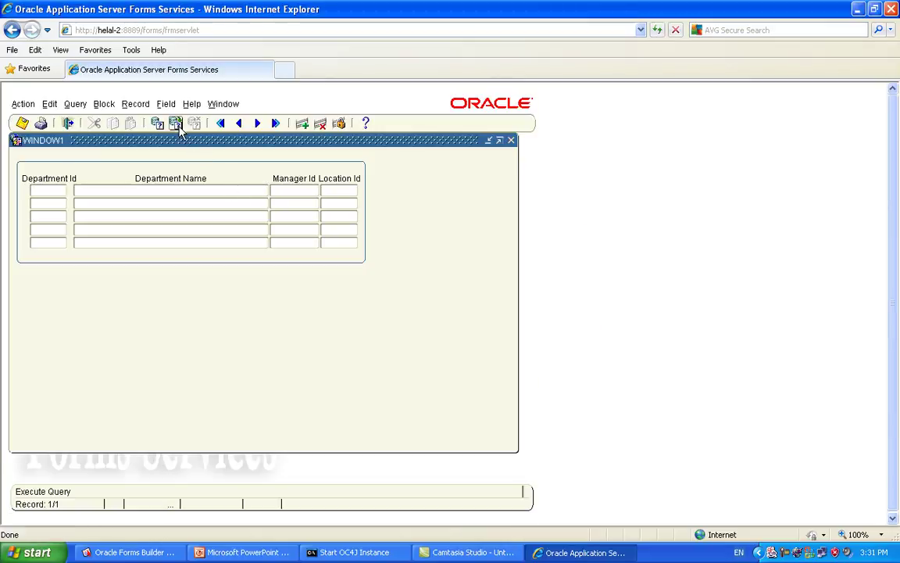
left_click(176, 125)
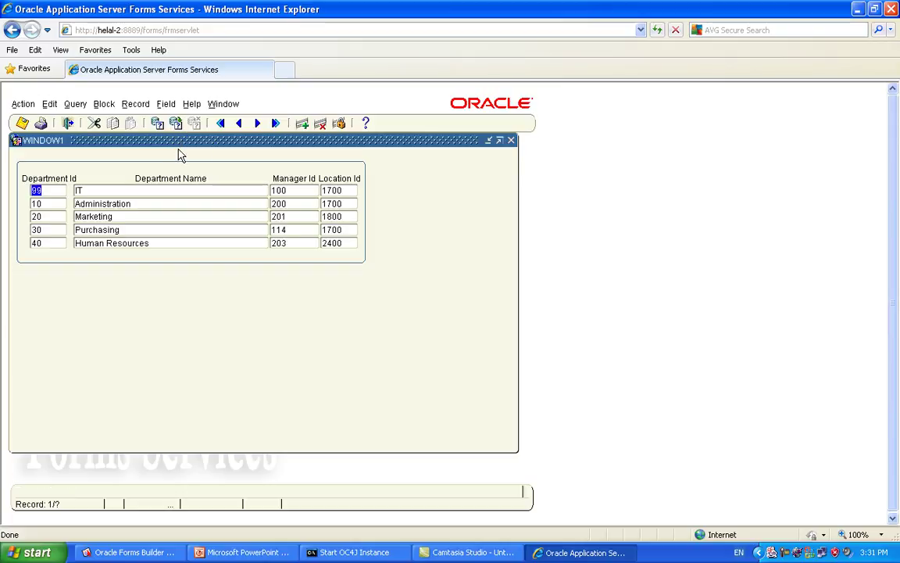
Advance field by field through successive department records, up to the Department Id of record 60, to test record navigation.
key("Tab")
key("Tab")
key("Tab")
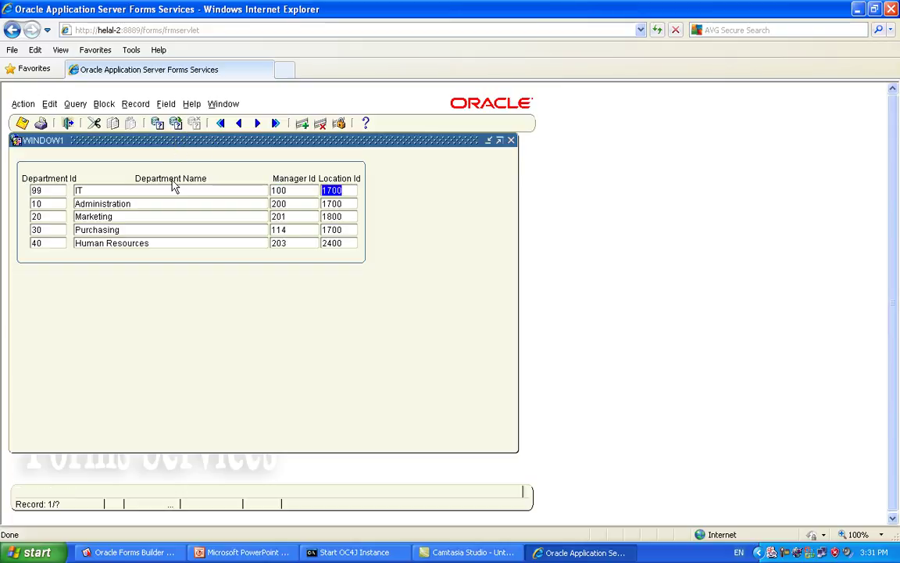
key("Tab")
key("Tab")
key("Tab")
key("Tab")
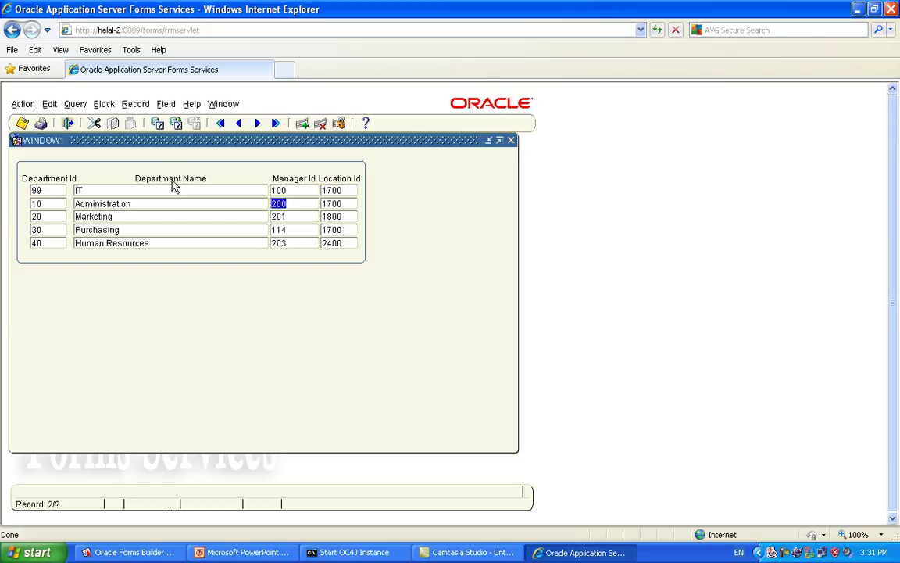
key("Tab")
key("Tab")
key("Tab")
key("Tab")
key("Tab")
key("Tab")
key("Tab")
key("Tab")
key("Tab")
key("Tab")
key("Tab")
key("Tab")
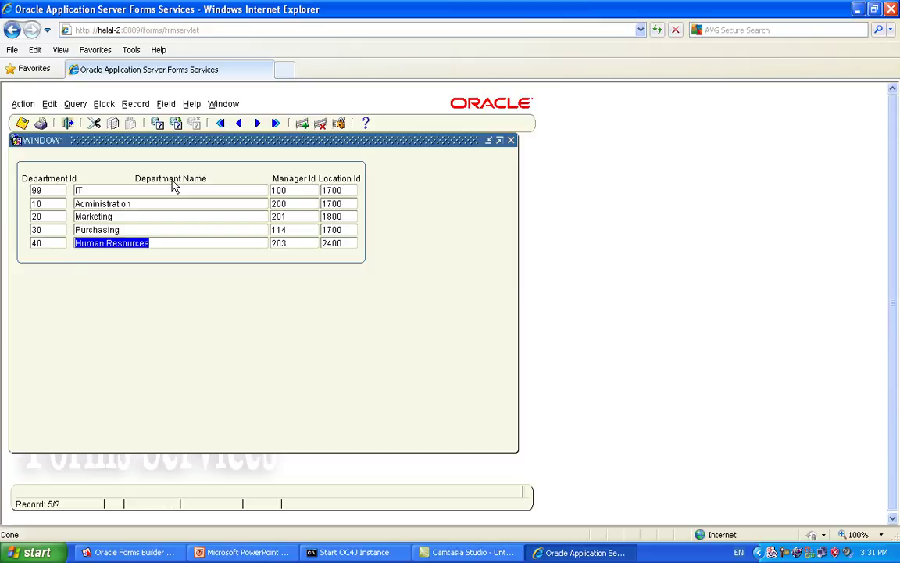
key("Tab")
key("Tab")
key("Tab")
key("Tab")
key("Tab")
key("Tab")
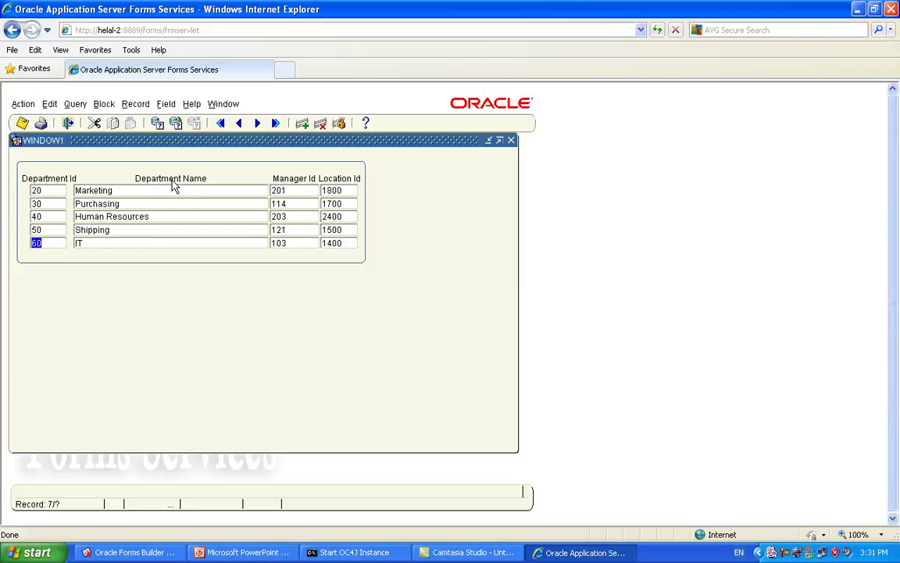
Close the running form's browser window and open the canvas layout of MODULE1.
left_click(891, 10)
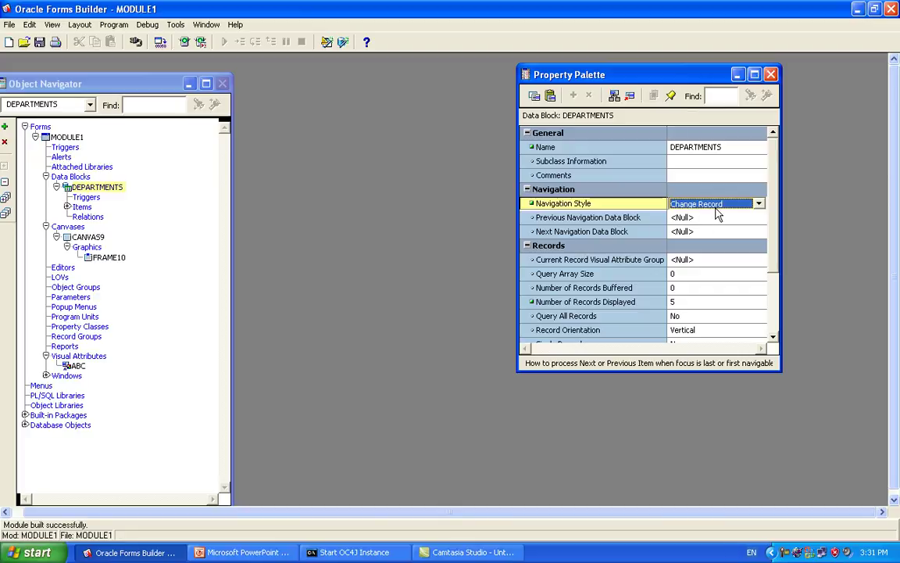
left_click(759, 204)
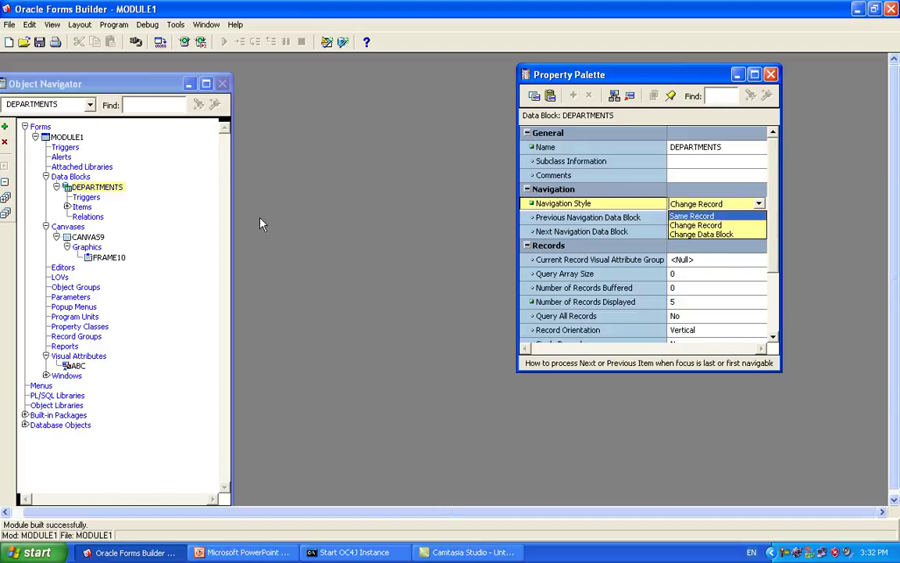
left_click(115, 190)
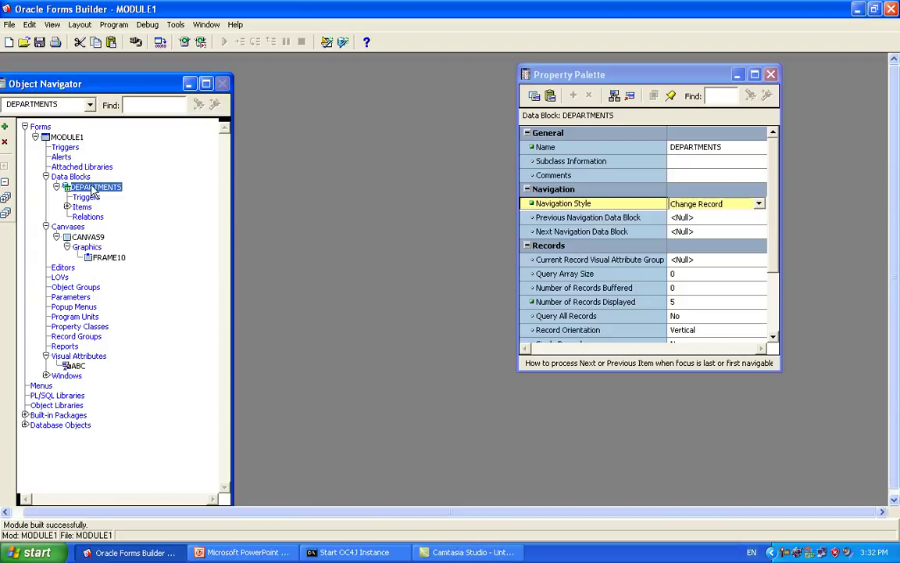
left_click(91, 182)
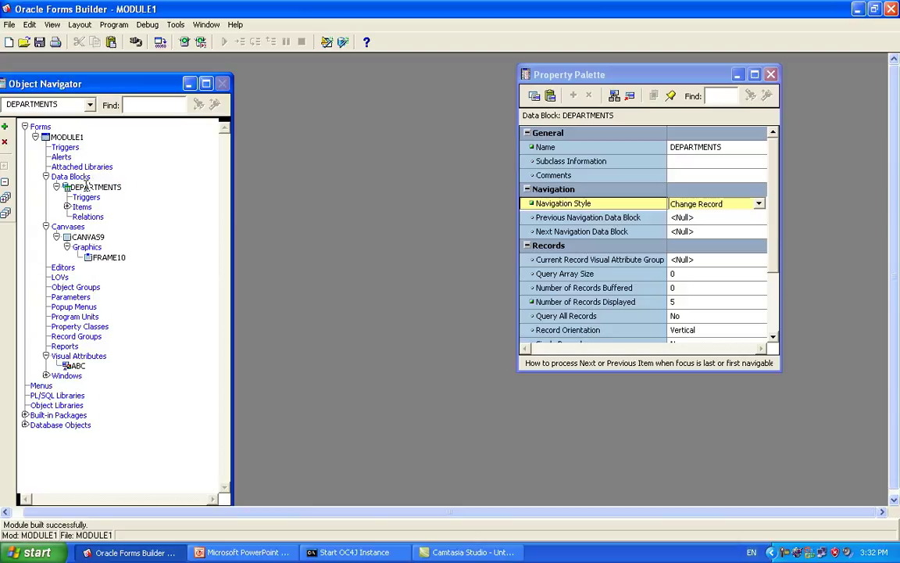
left_click(58, 138)
key("F2")
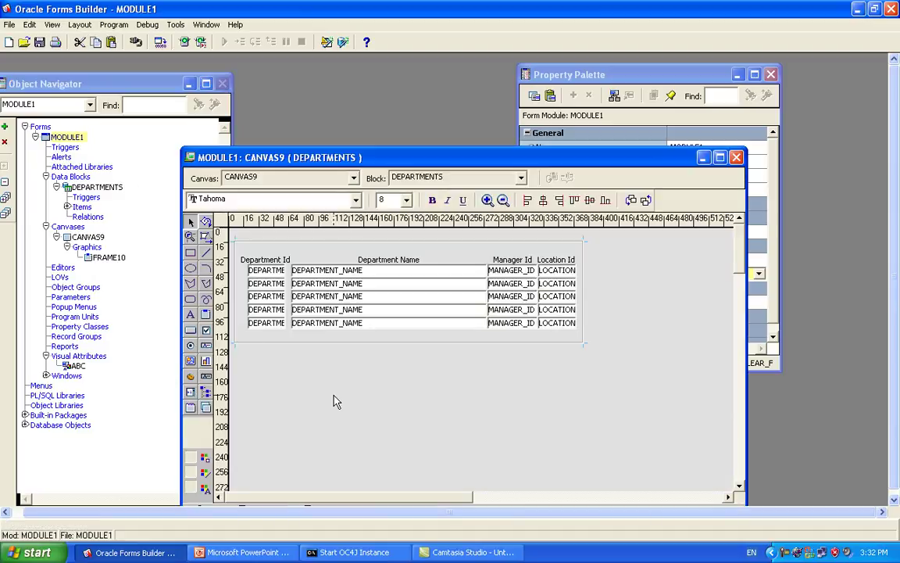
Start the Data Block Wizard from the canvas and base a new table-type block on the EMPLOYEES table.
left_click(334, 401)
right_click(334, 399)
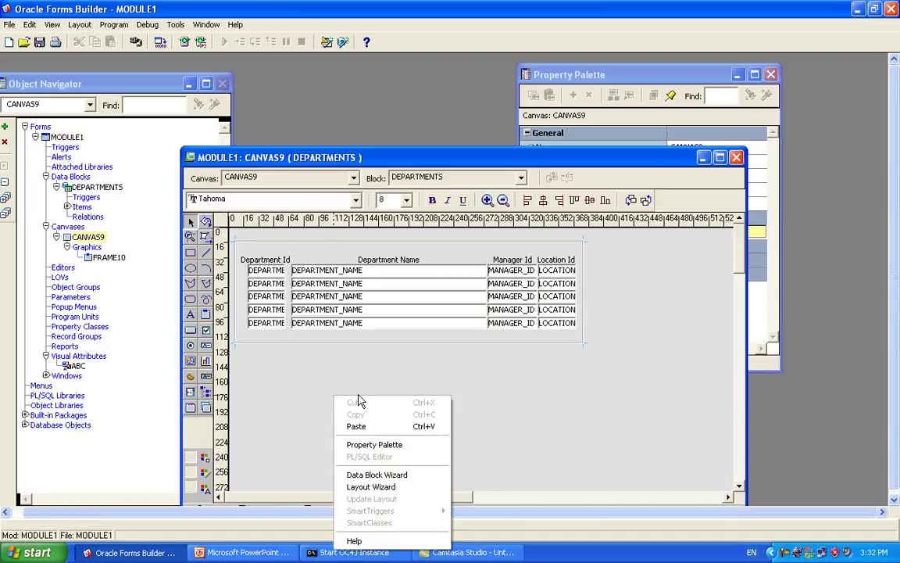
left_click(379, 476)
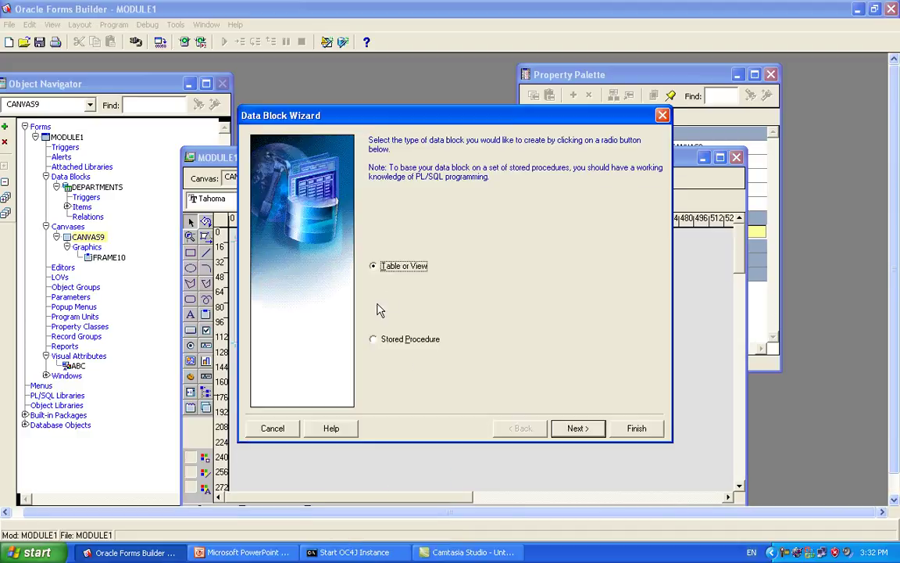
left_click(576, 430)
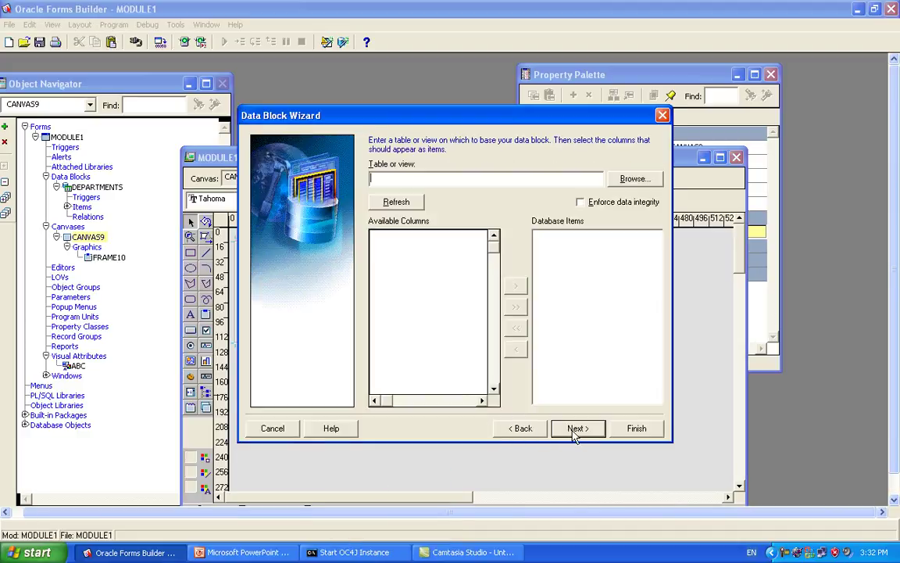
left_click(633, 178)
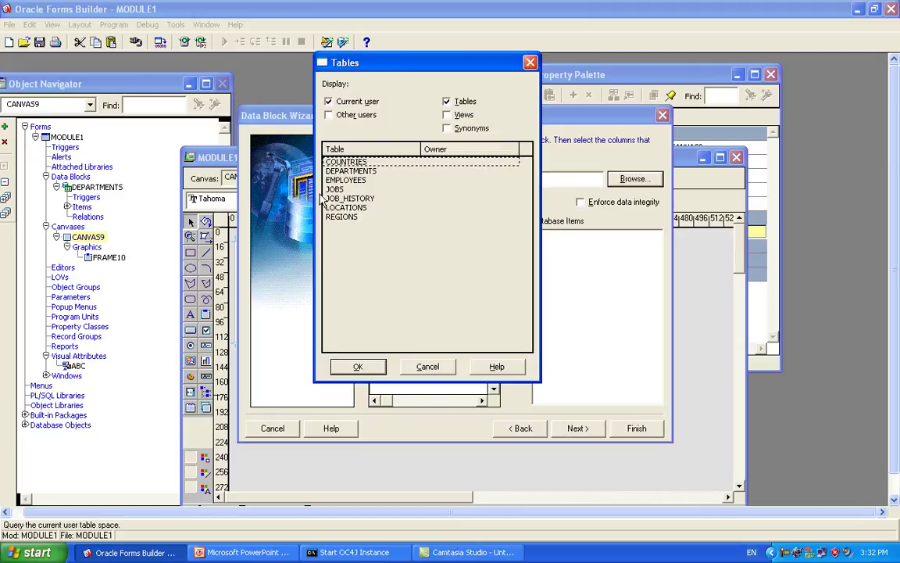
left_click(341, 182)
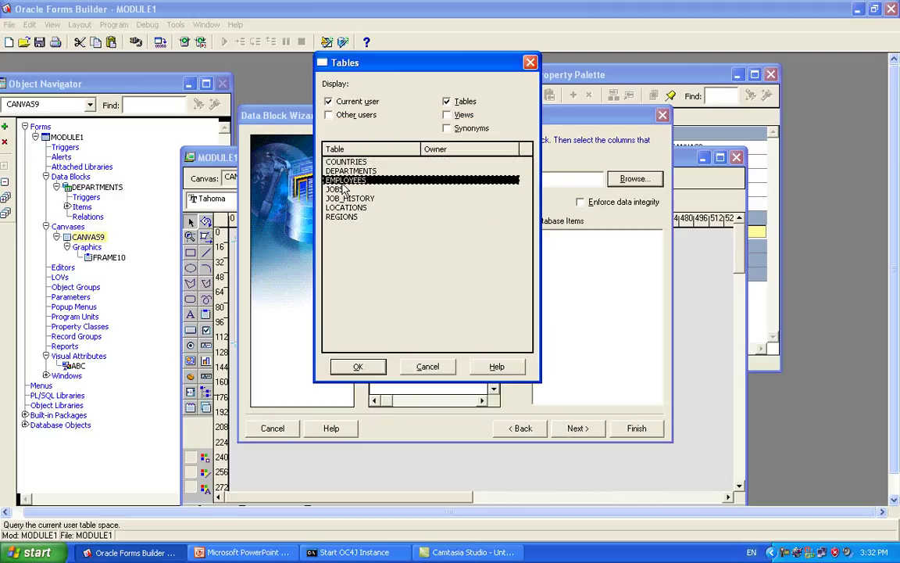
left_click(355, 365)
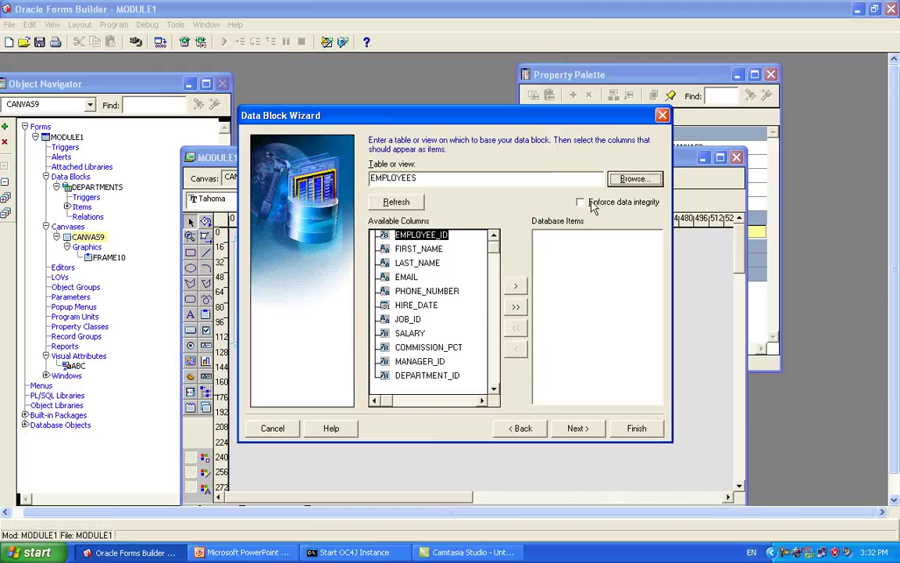
Add EMPLOYEE_ID, FIRST_NAME, LAST_NAME, SALARY and DEPARTMENT_ID to the new block's database items.
left_click(516, 286)
left_click(516, 286)
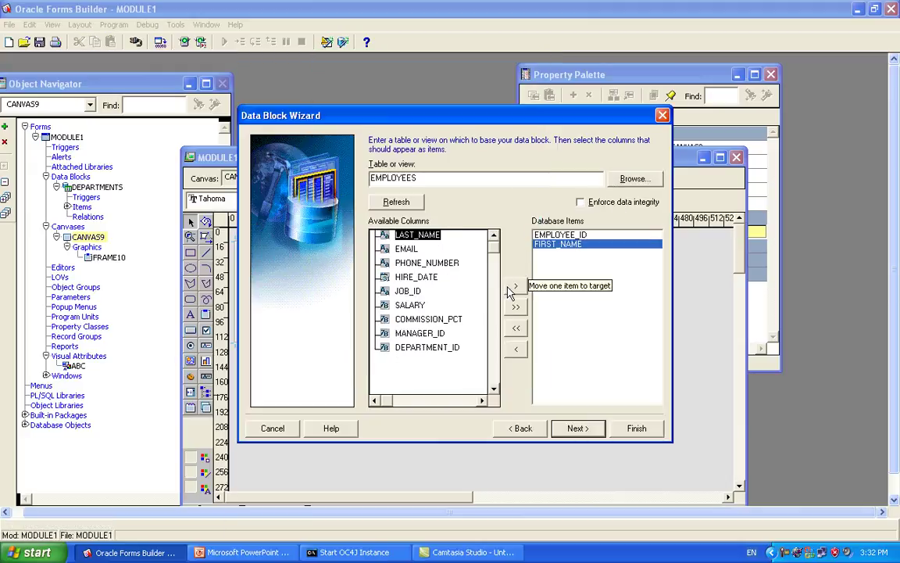
left_click(516, 286)
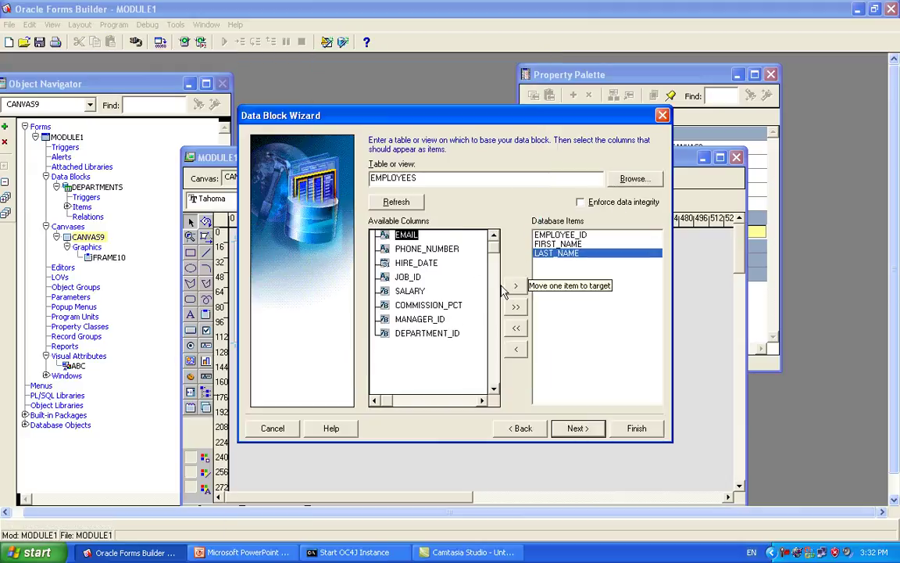
double_click(417, 292)
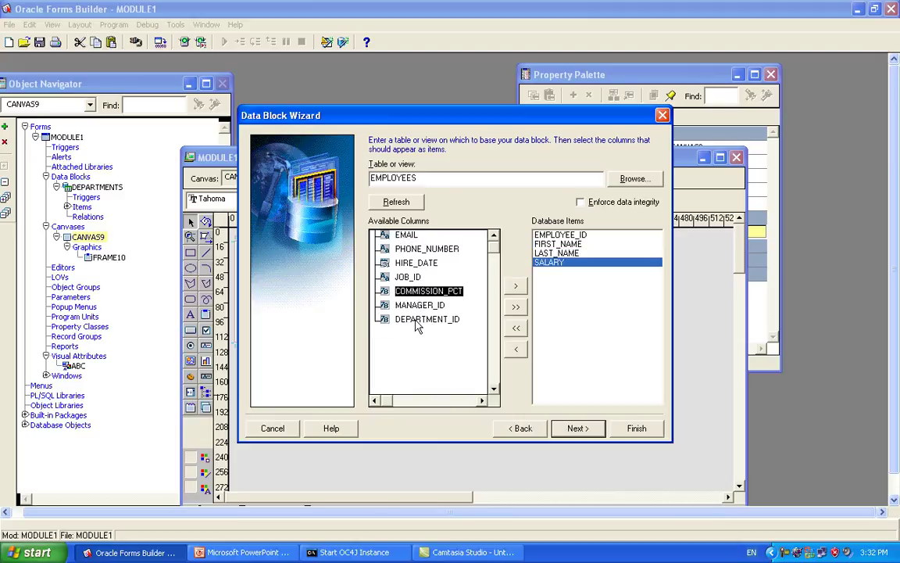
double_click(417, 321)
left_click(579, 429)
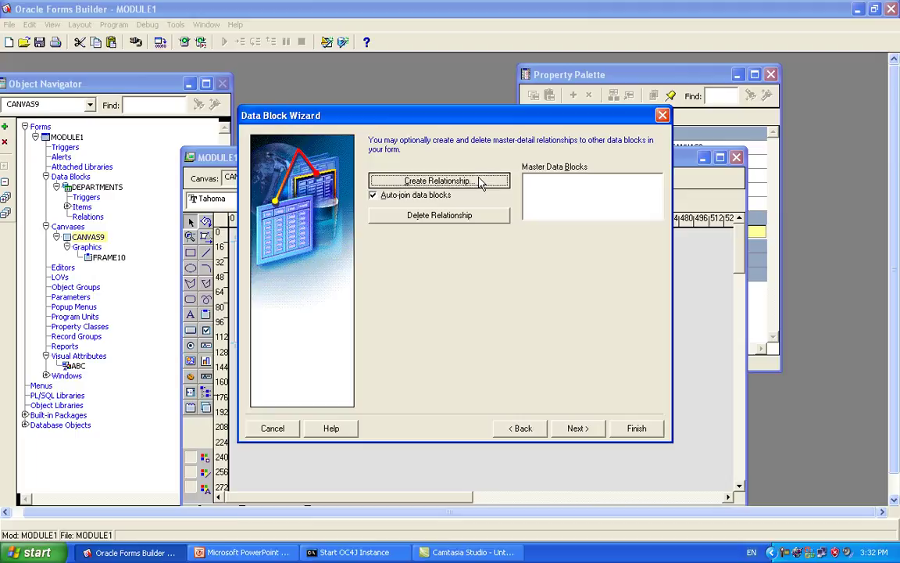
Create a master-detail relationship to the DEPARTMENTS block and finish the data block, continuing to the Layout Wizard.
left_click(406, 186)
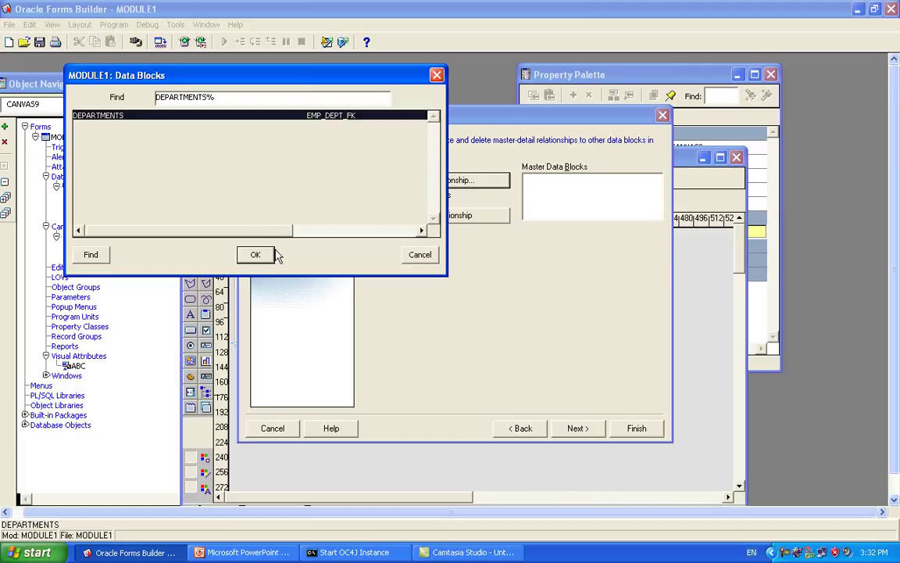
left_click(273, 251)
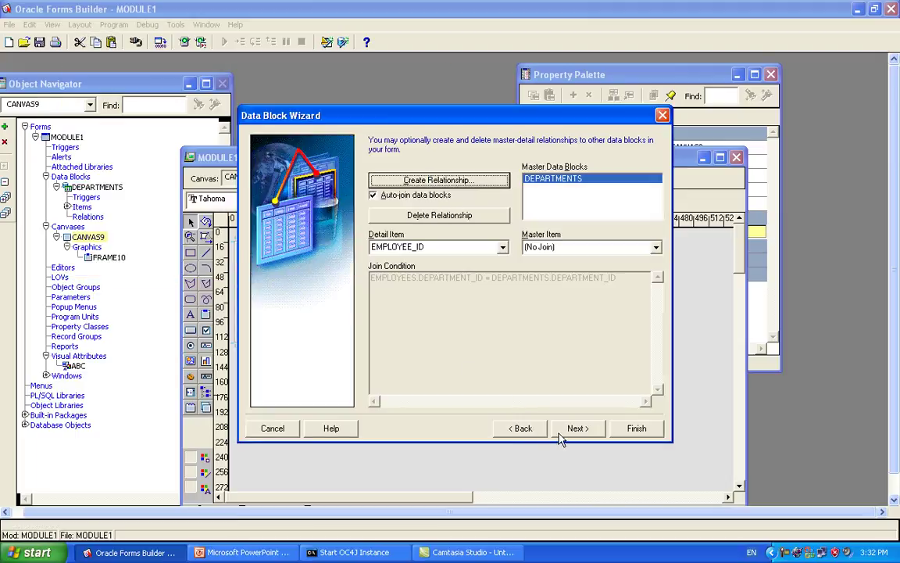
left_click(578, 433)
left_click(578, 433)
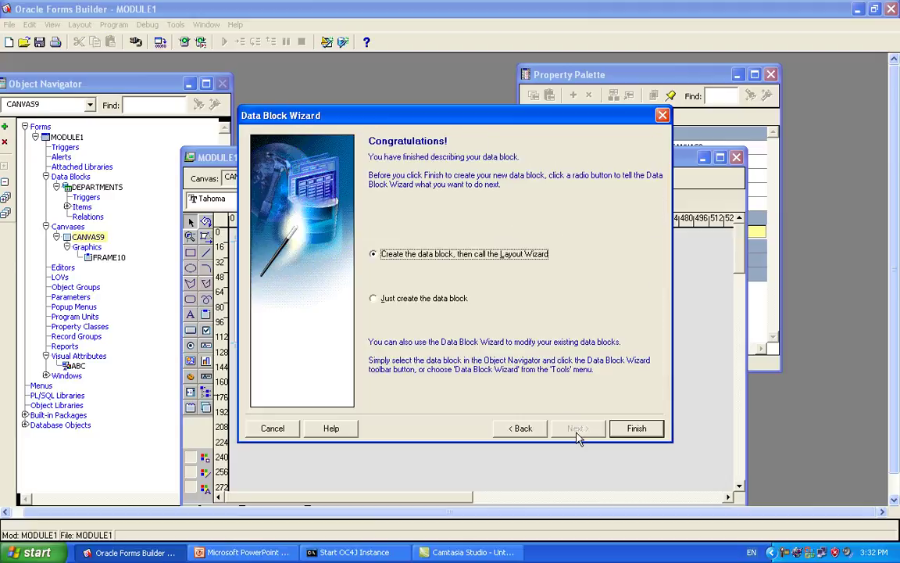
left_click(619, 430)
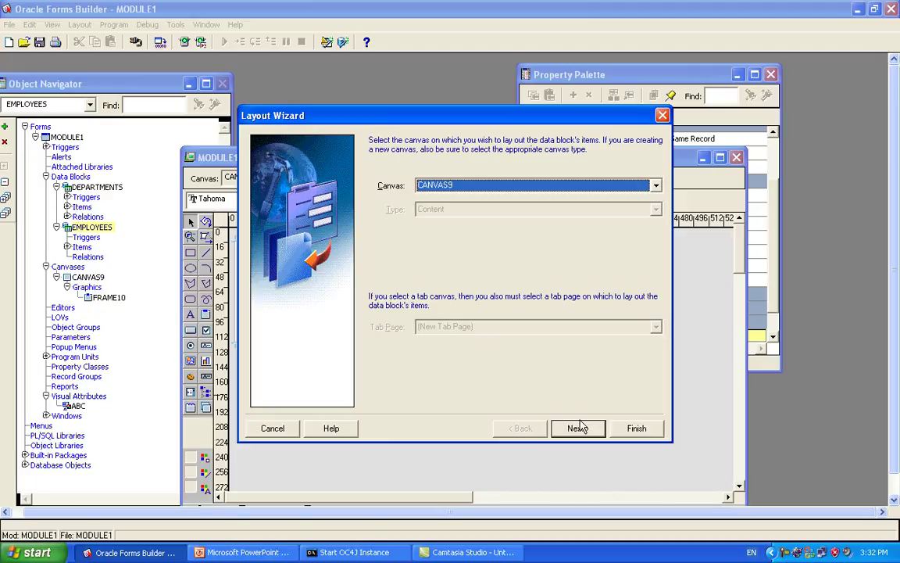
Lay out the EMPLOYEES block on CANVAS9 with all its available items displayed.
left_click(578, 429)
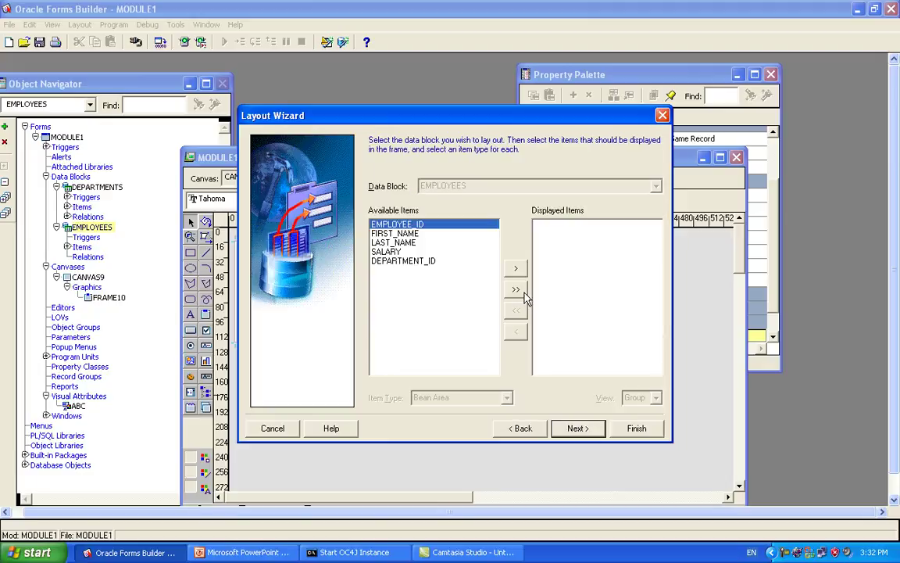
left_click(516, 290)
left_click(578, 429)
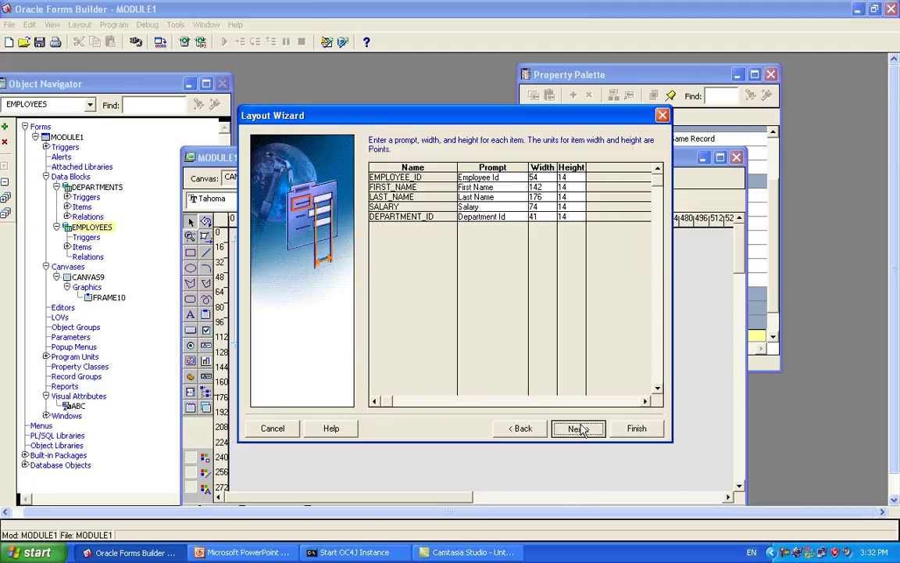
Keep the default item prompts and sizes, choose a tabular layout with 4 records displayed, and finish the EMPLOYEES frame.
left_click(579, 429)
left_click(578, 429)
left_click(578, 428)
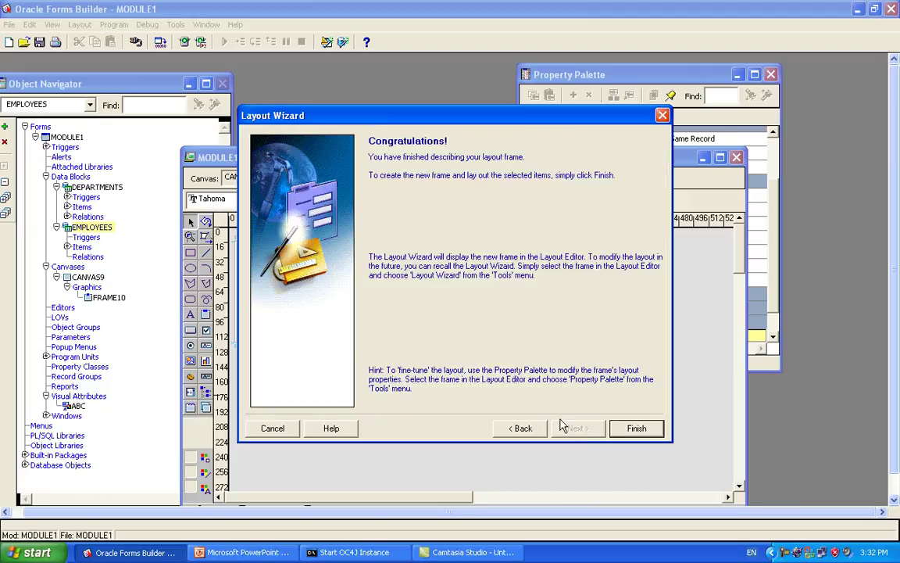
left_click(516, 428)
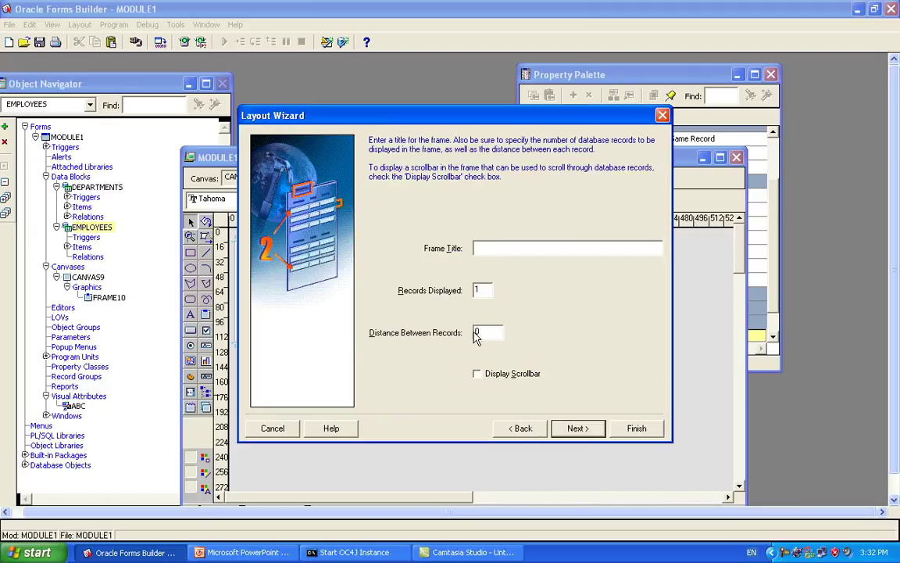
left_click(519, 428)
left_click(374, 327)
left_click(577, 429)
left_click_drag(488, 293, 452, 299)
type("4")
left_click(575, 428)
left_click(635, 430)
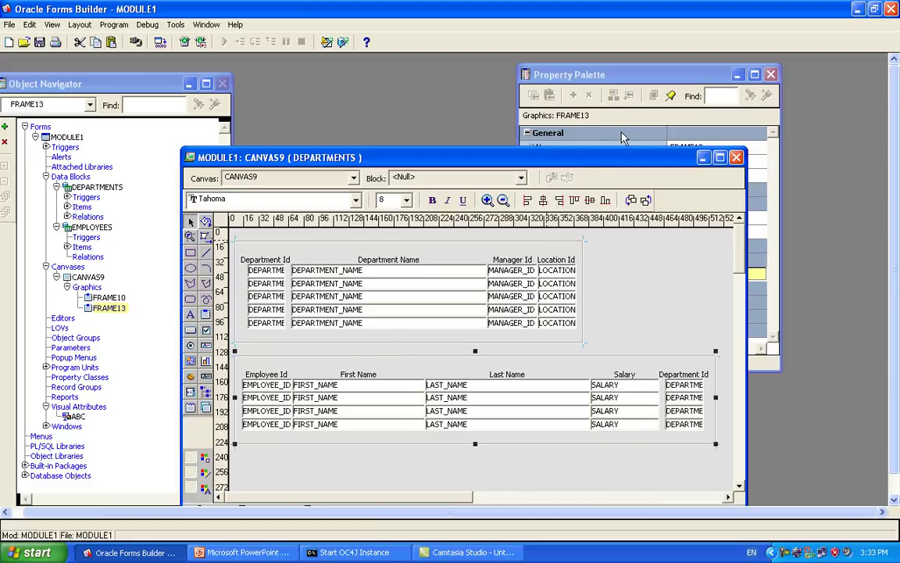
Pin the properties of the DEPARTMENTS data block and set its Navigation Style to Change Data Block.
left_click(639, 75)
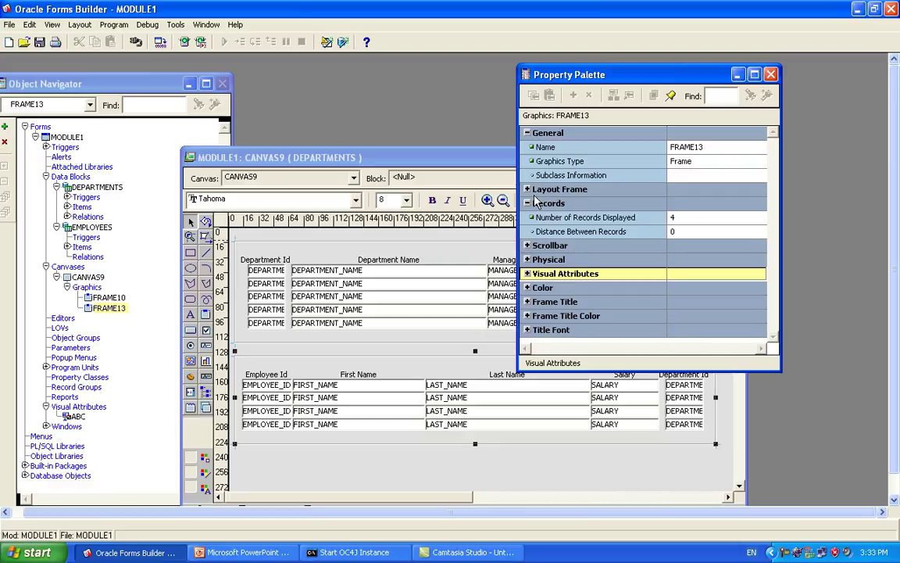
left_click(93, 189)
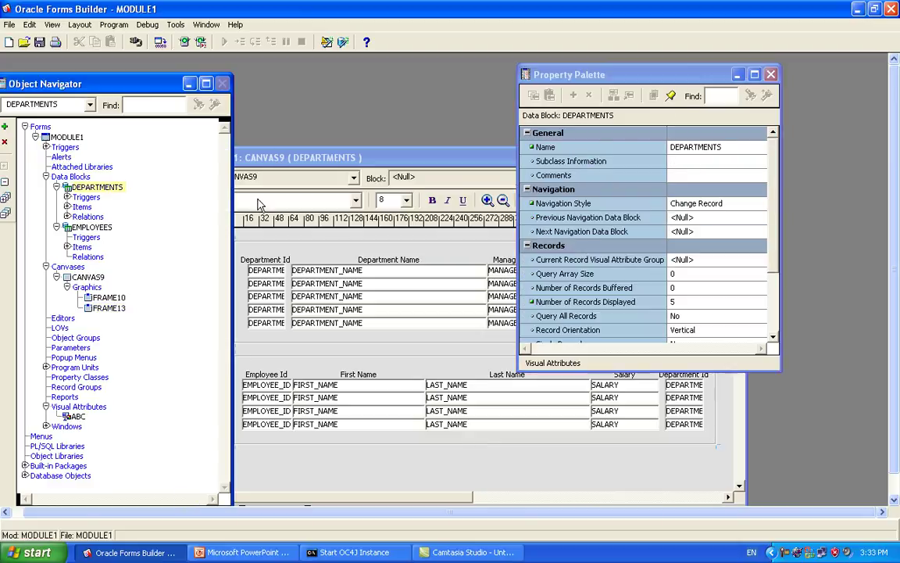
left_click(670, 101)
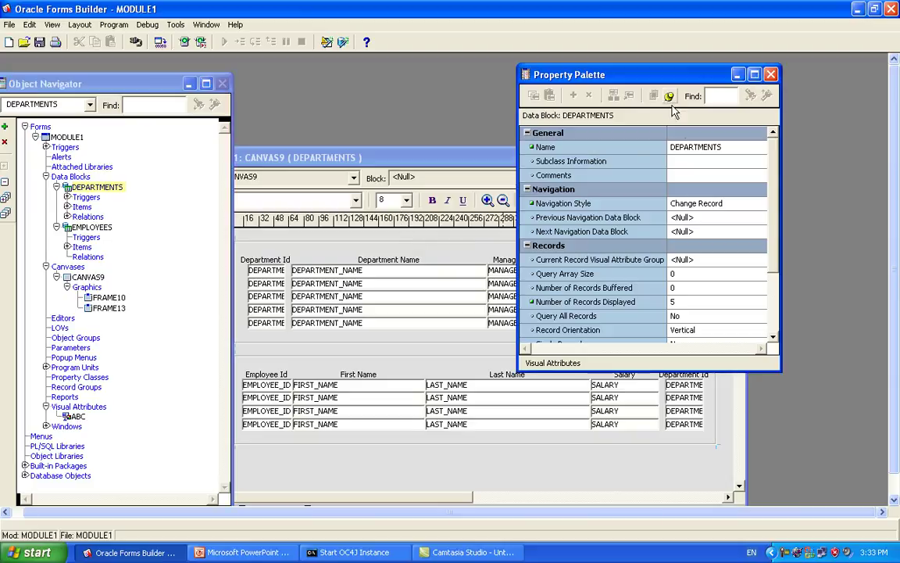
left_click(695, 205)
left_click(696, 205)
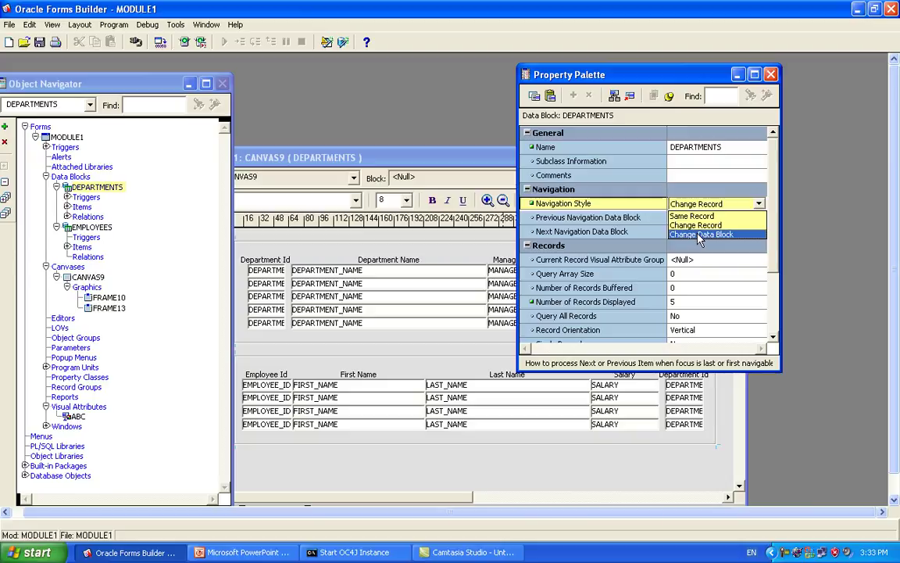
left_click(700, 234)
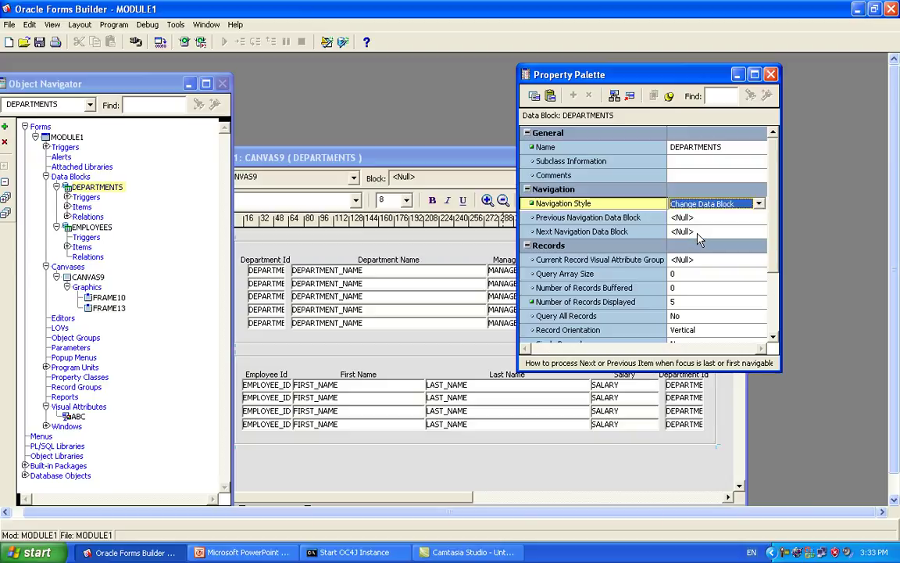
Compile the module, run the form, and query all departments.
left_click(159, 42)
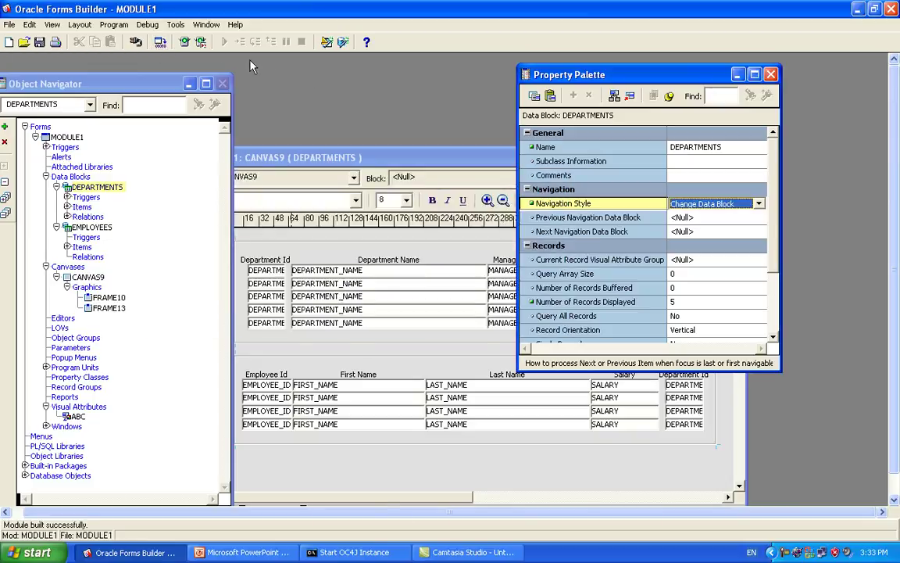
left_click(185, 41)
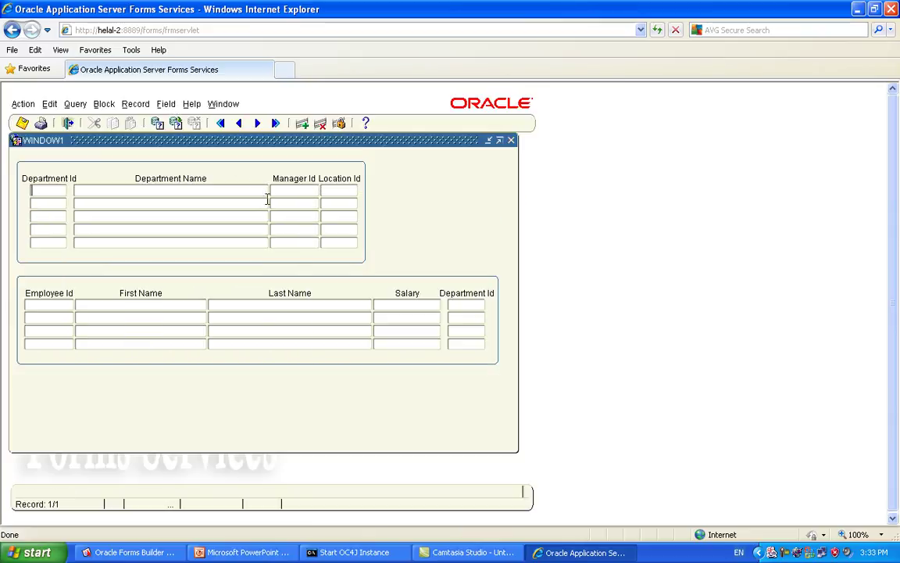
left_click(182, 127)
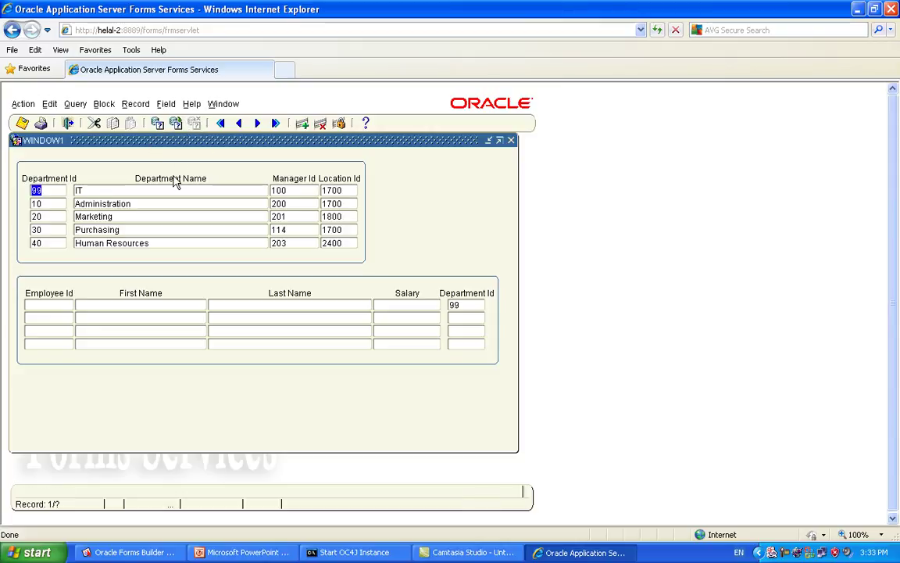
Test navigation field by field from department 99 into the employees block, and select the Administration department's name.
key("Tab")
key("Tab")
key("Tab")
key("Tab")
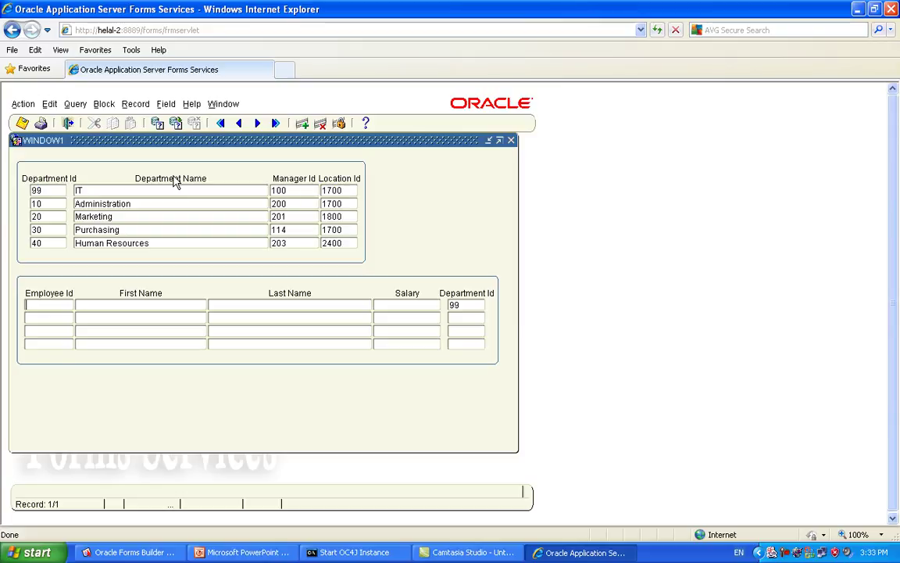
key("Tab")
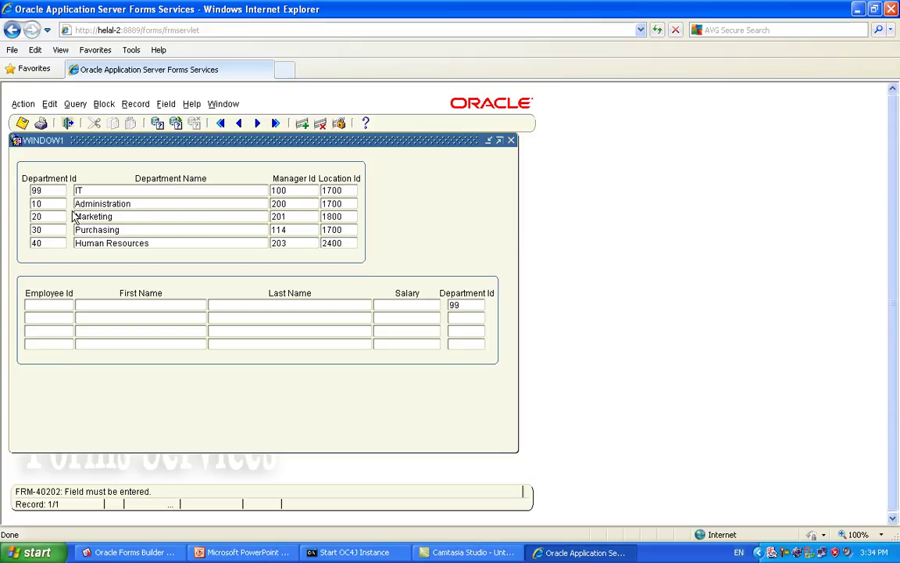
left_click(96, 202)
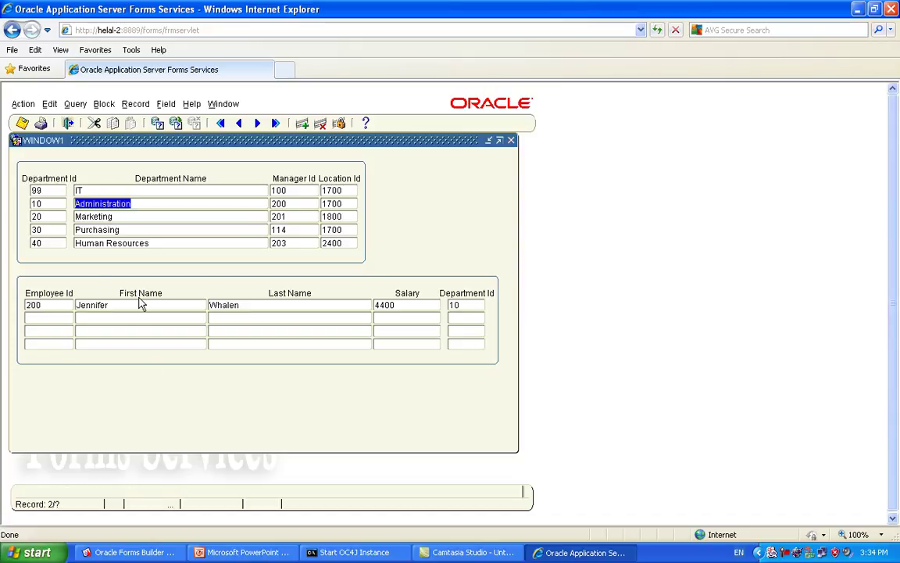
Advance from the Human Resources department to department 50 and test field-by-field navigation from it into its first employee record.
left_click(55, 243)
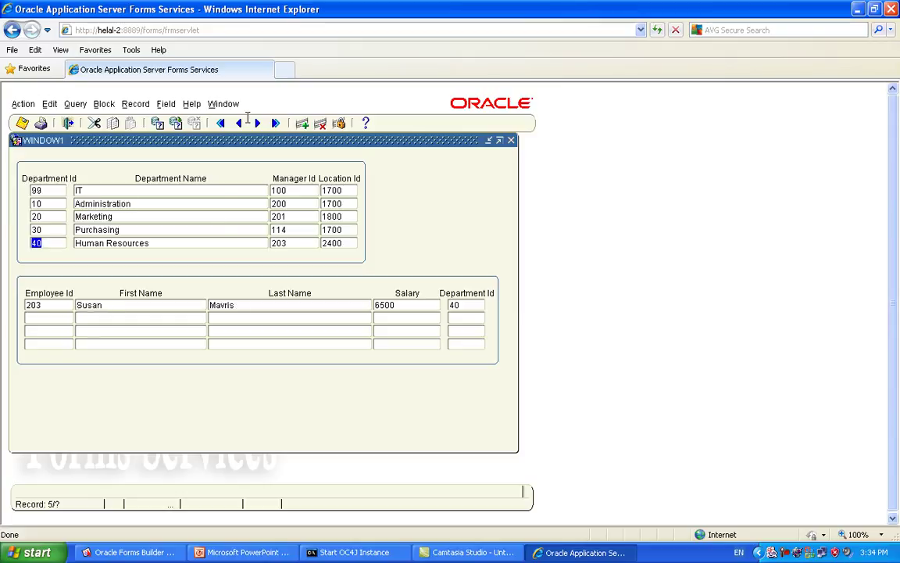
left_click(257, 123)
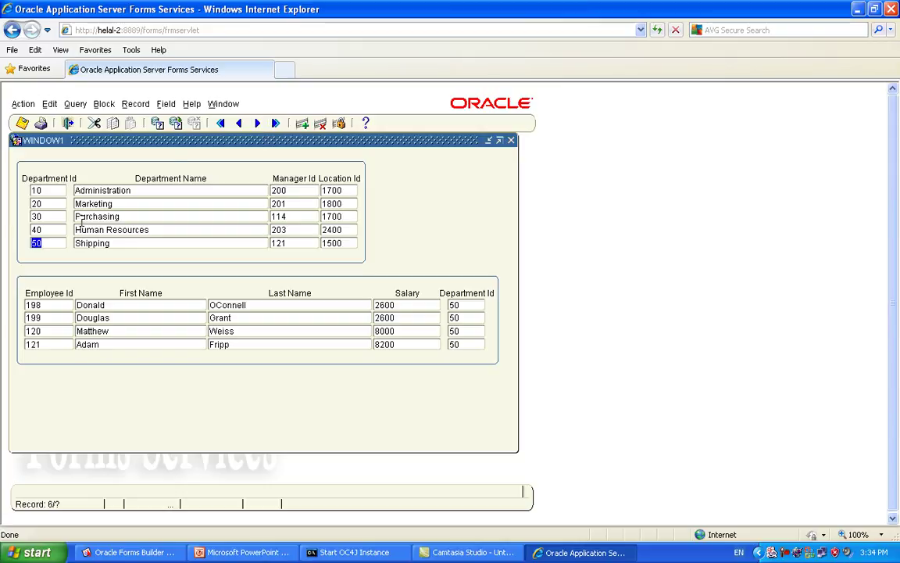
left_click(51, 243)
key("Tab")
key("Tab")
key("Tab")
key("Tab")
key("Tab")
key("Tab")
key("Tab")
key("Tab")
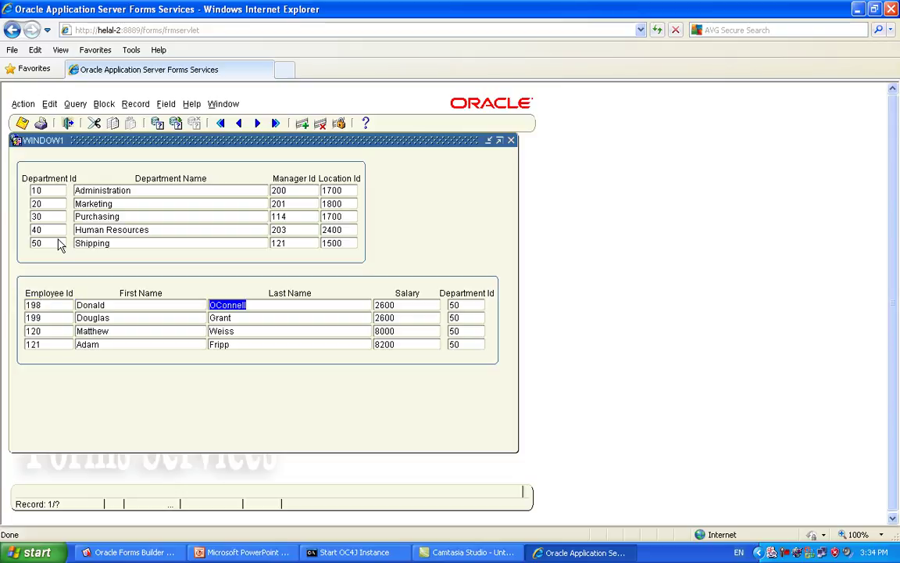
key("Tab")
key("Tab")
key("Tab")
key("Tab")
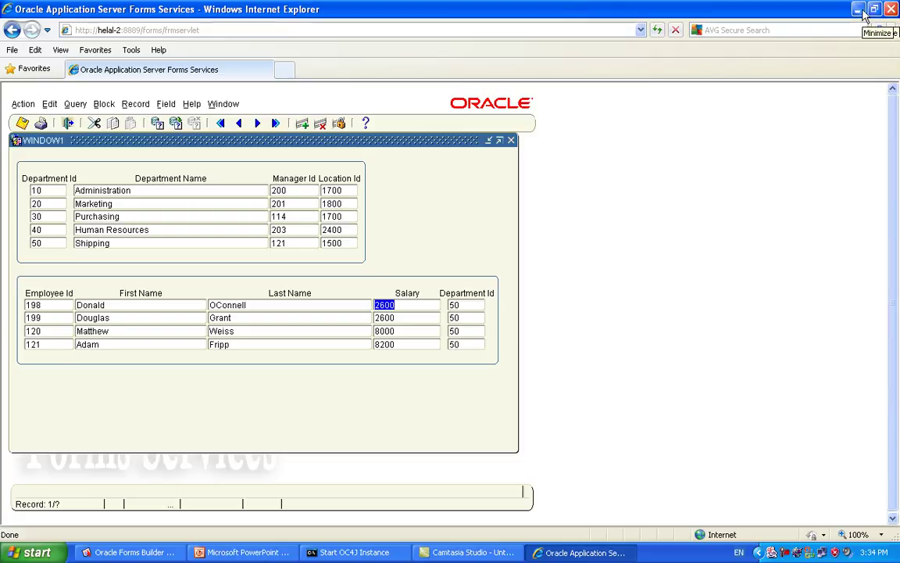
left_click(892, 9)
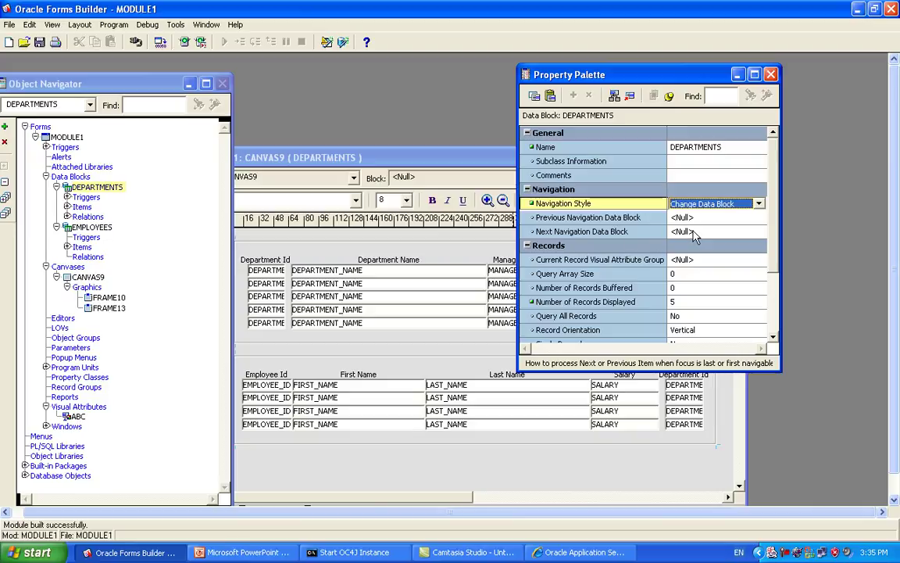
Try EMPLOYEES as the Next Navigation Data Block of DEPARTMENTS and reset the property to Null.
left_click(694, 232)
left_click(695, 232)
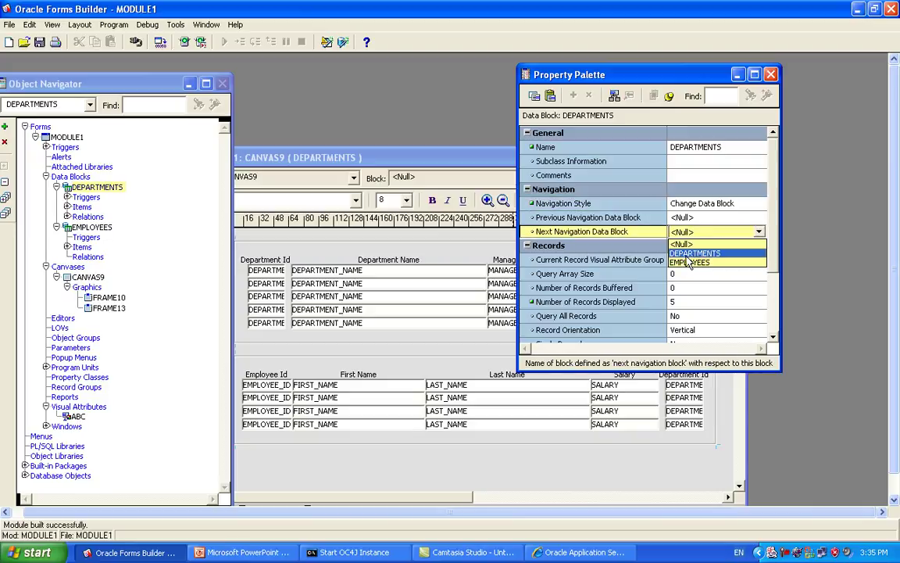
left_click(689, 262)
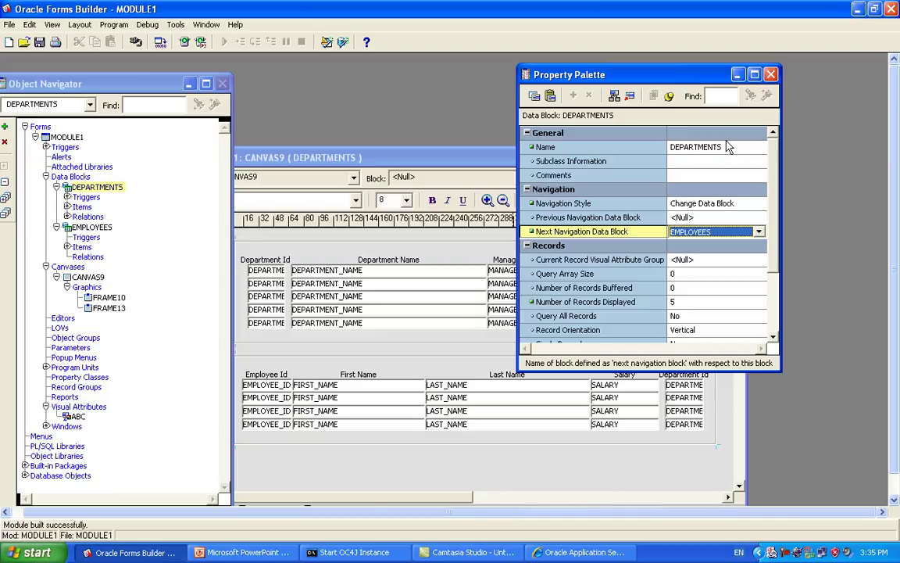
left_click(712, 232)
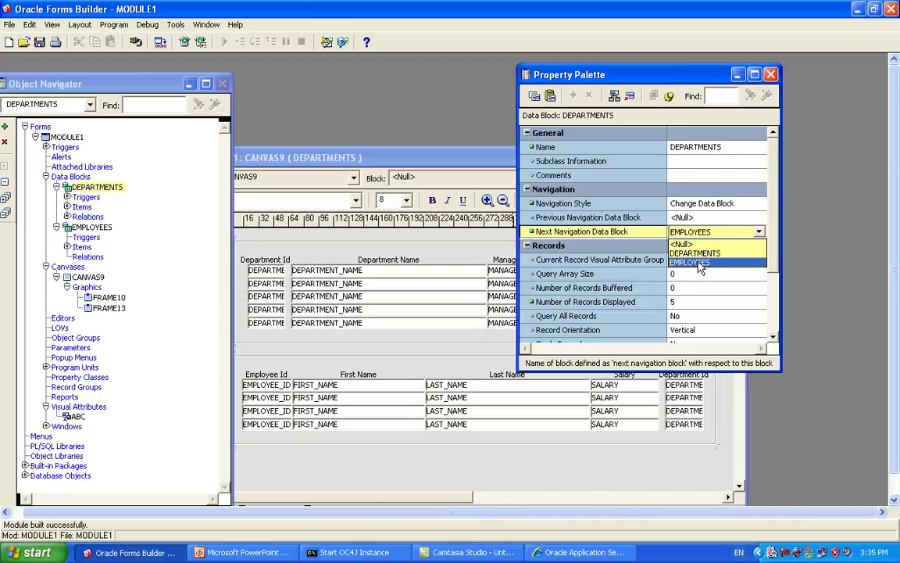
left_click(691, 245)
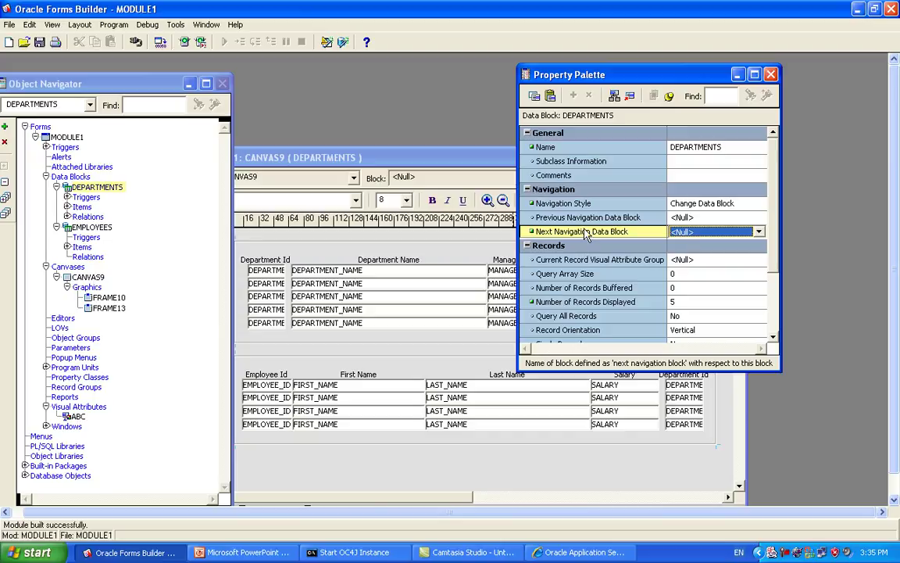
Collapse the General and Navigation property groups and set the DEPARTMENTS block's Current Record Visual Attribute Group to ABC.
left_click(528, 189)
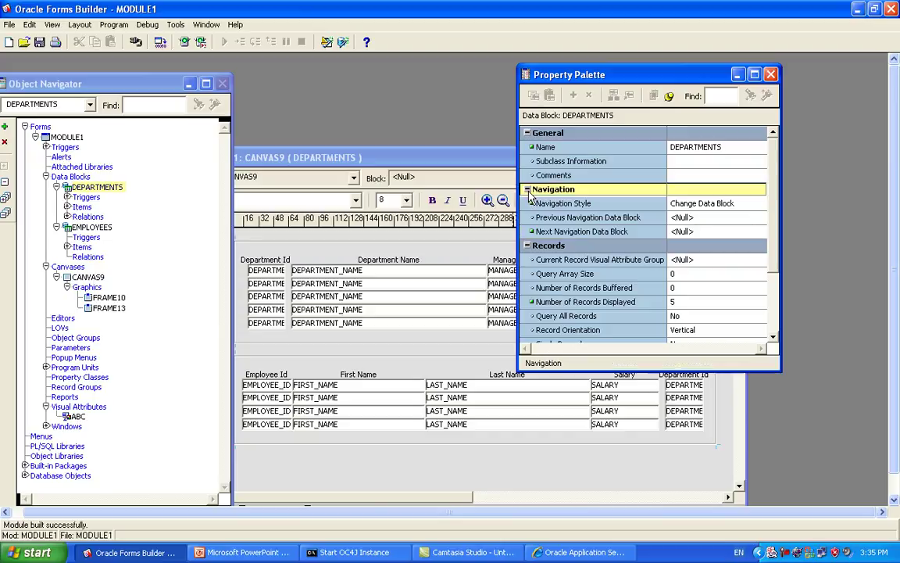
left_click(527, 133)
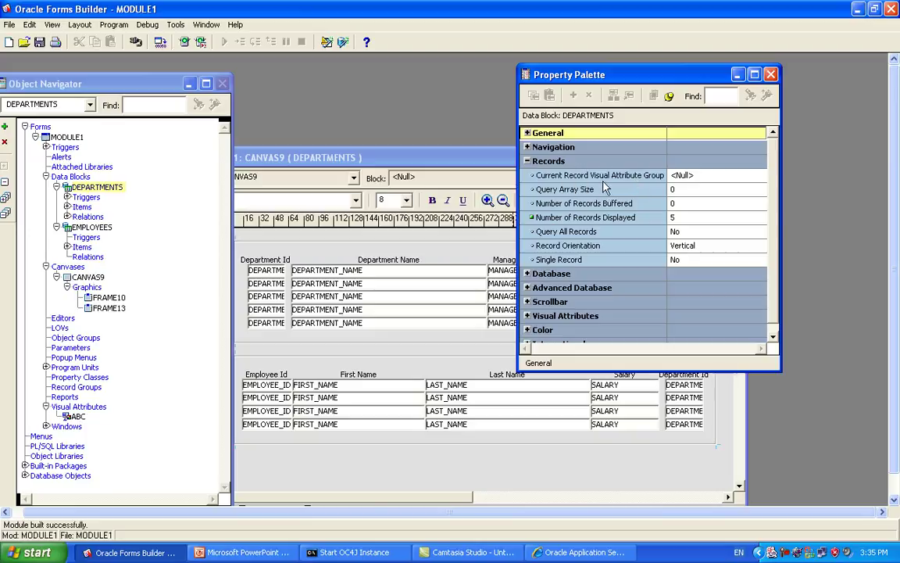
left_click(698, 178)
left_click(698, 178)
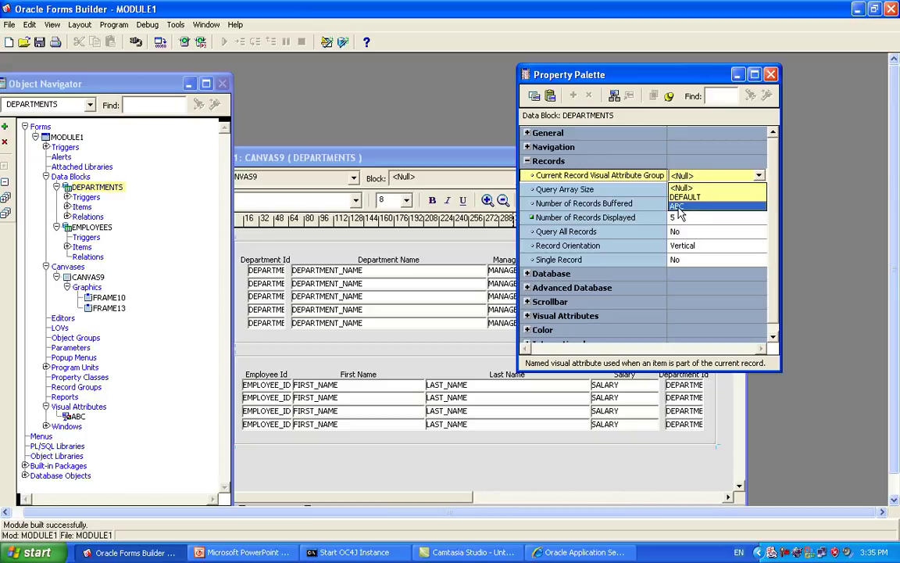
left_click(671, 205)
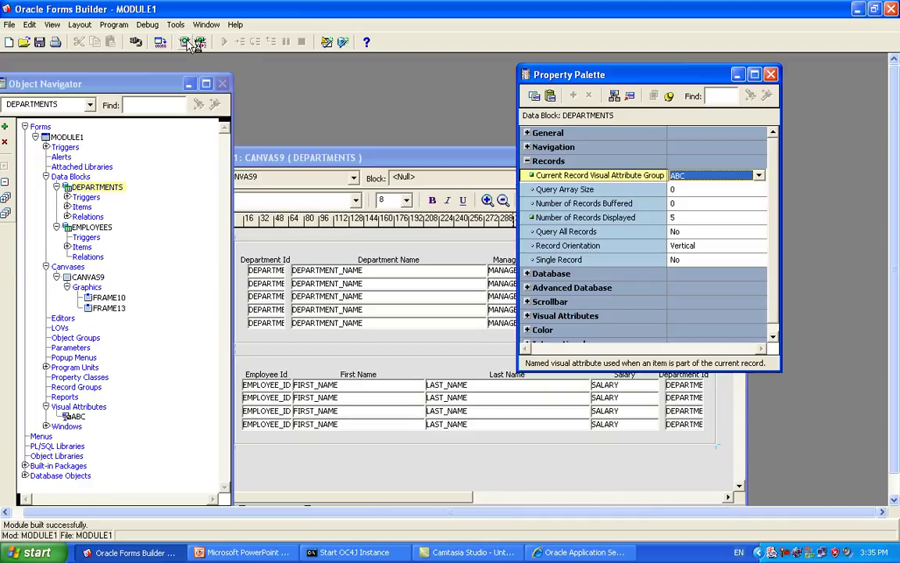
Run the form, closing the previous form's browser window, and query all departments.
key("ctrl+r")
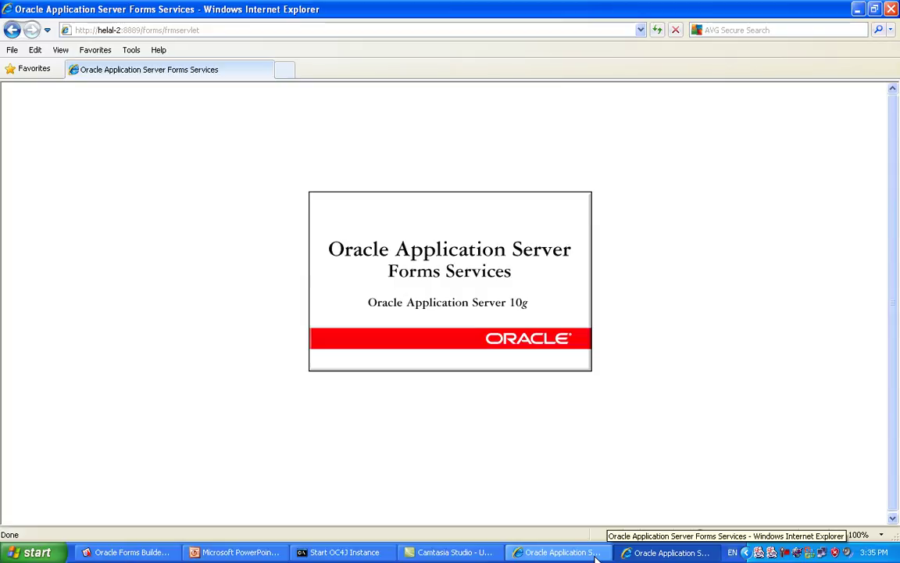
right_click(597, 553)
left_click(617, 546)
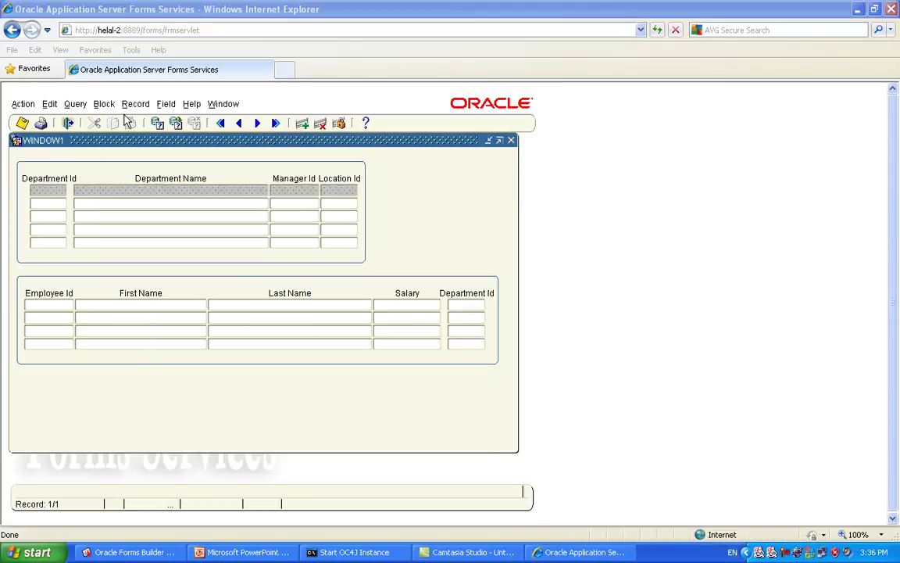
left_click(173, 125)
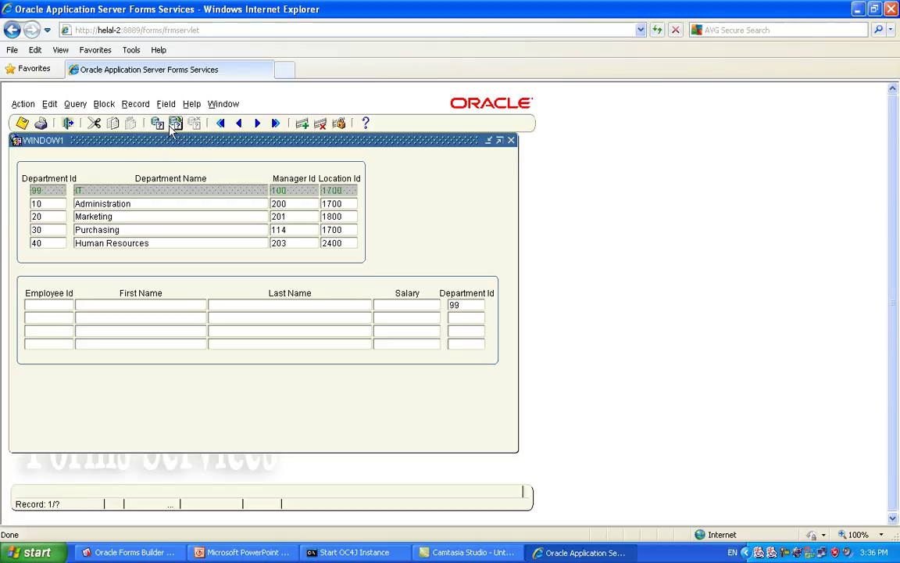
Move repeatedly up and down through the department records from IT to Human Resources to examine the current-record highlighting.
left_click(137, 204)
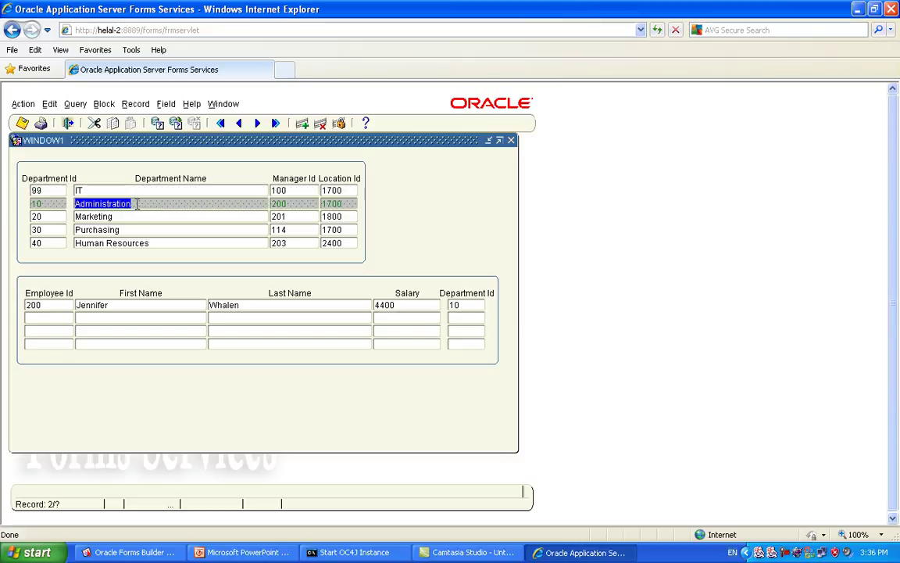
left_click(137, 217)
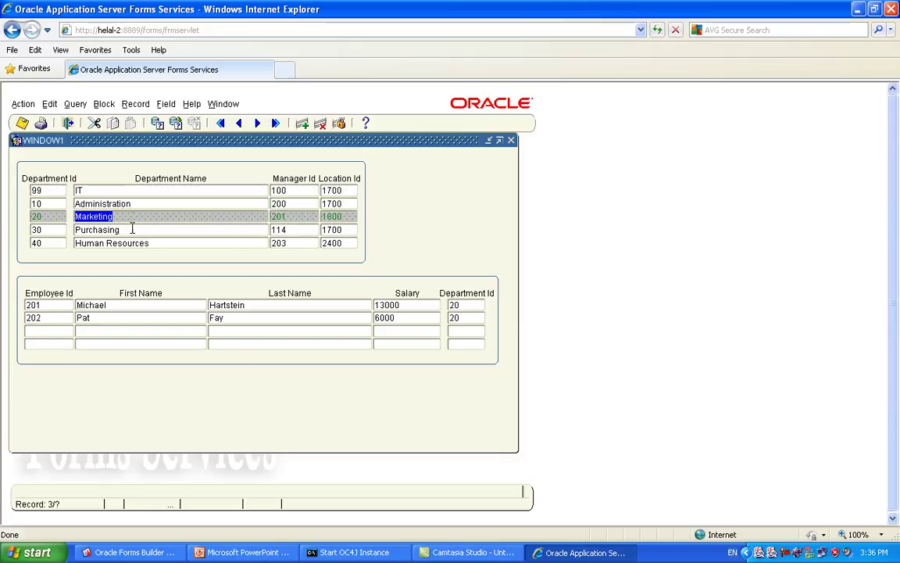
left_click(131, 230)
left_click(130, 242)
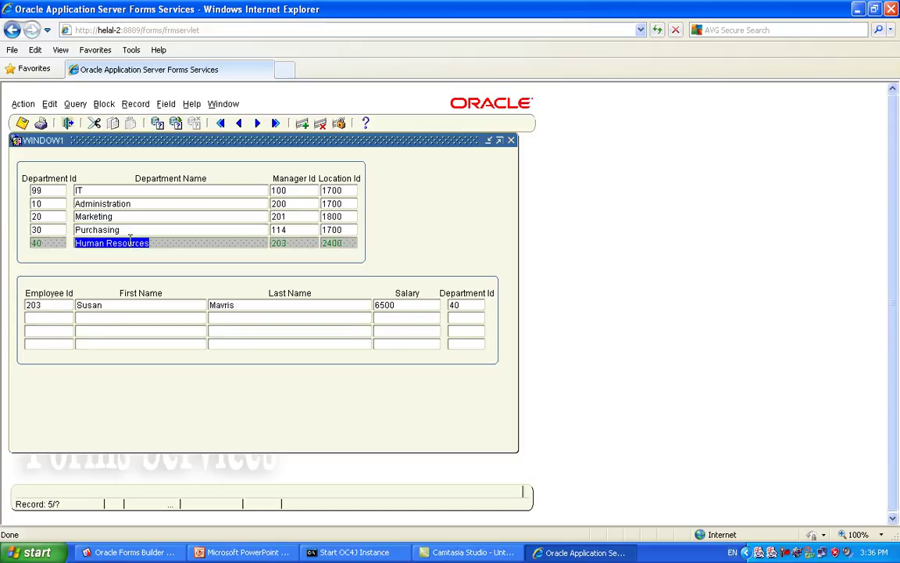
left_click(129, 229)
left_click(131, 218)
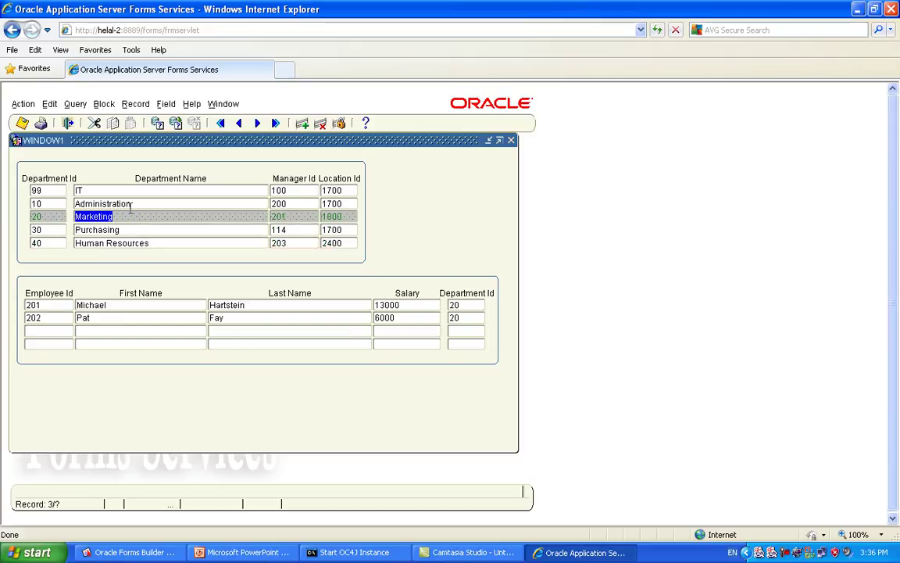
left_click(131, 203)
left_click(119, 191)
left_click(133, 203)
left_click(132, 218)
left_click(131, 229)
left_click(134, 242)
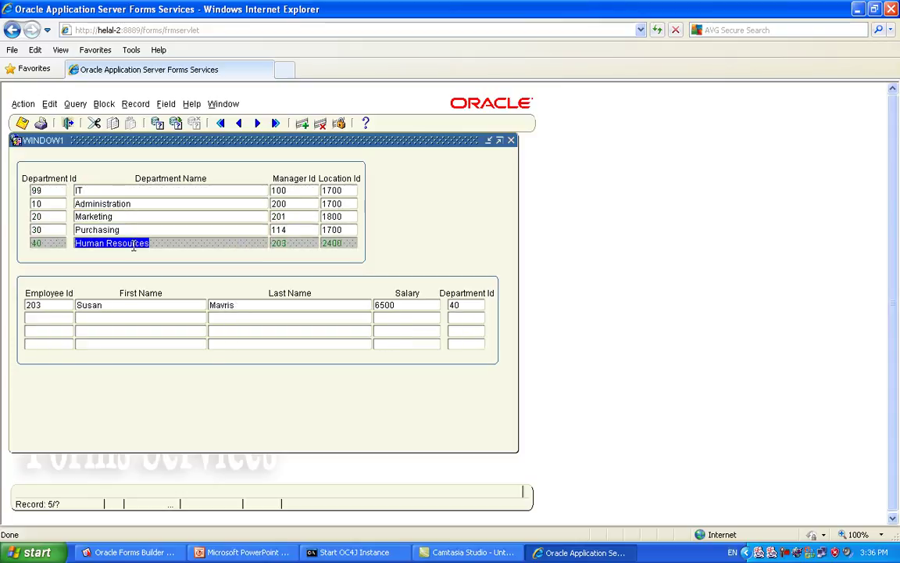
left_click(134, 230)
left_click(133, 218)
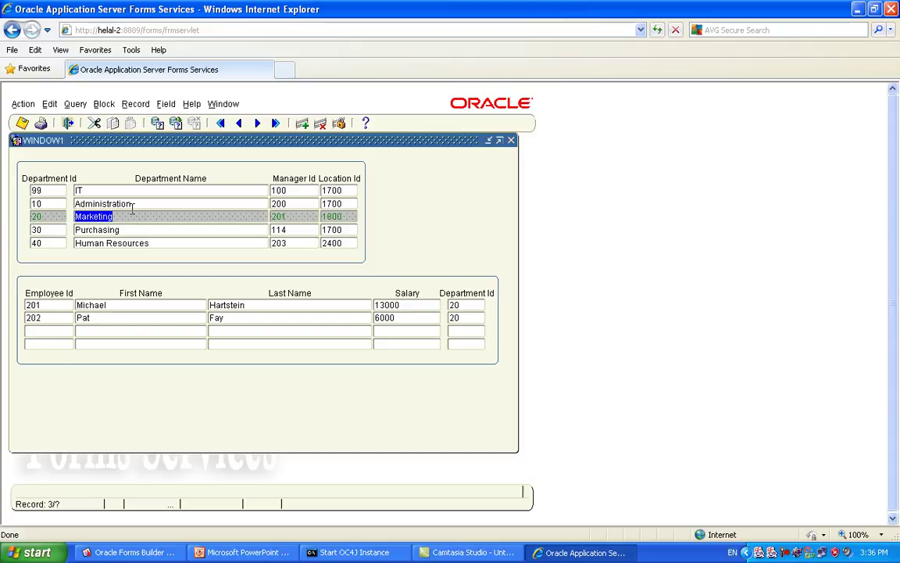
left_click(134, 203)
left_click(126, 191)
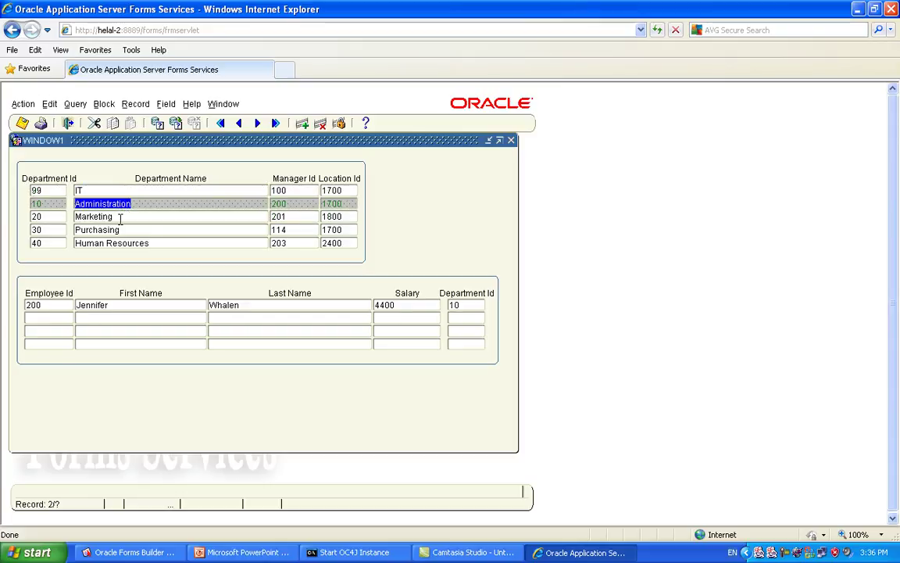
left_click(121, 216)
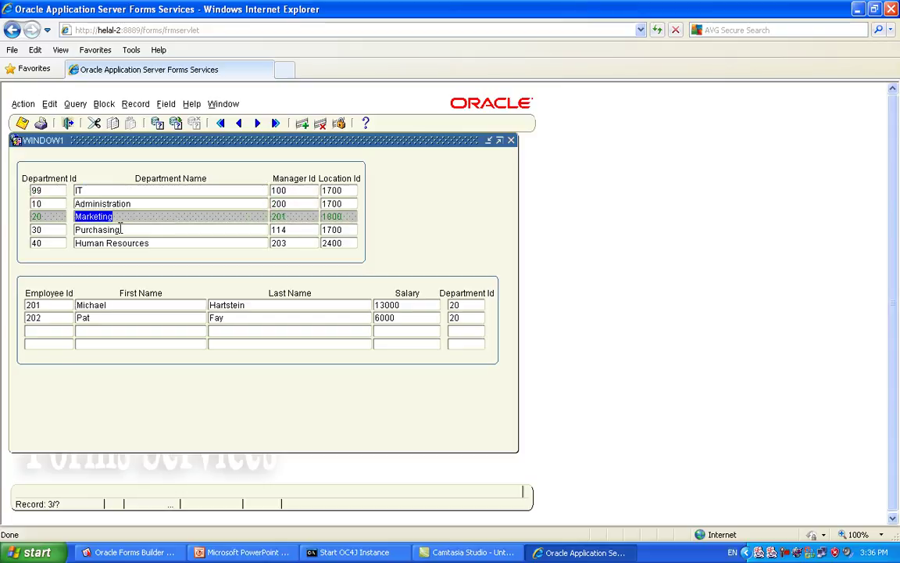
left_click(122, 231)
left_click(124, 245)
left_click(125, 231)
left_click(127, 219)
left_click(133, 202)
left_click(138, 191)
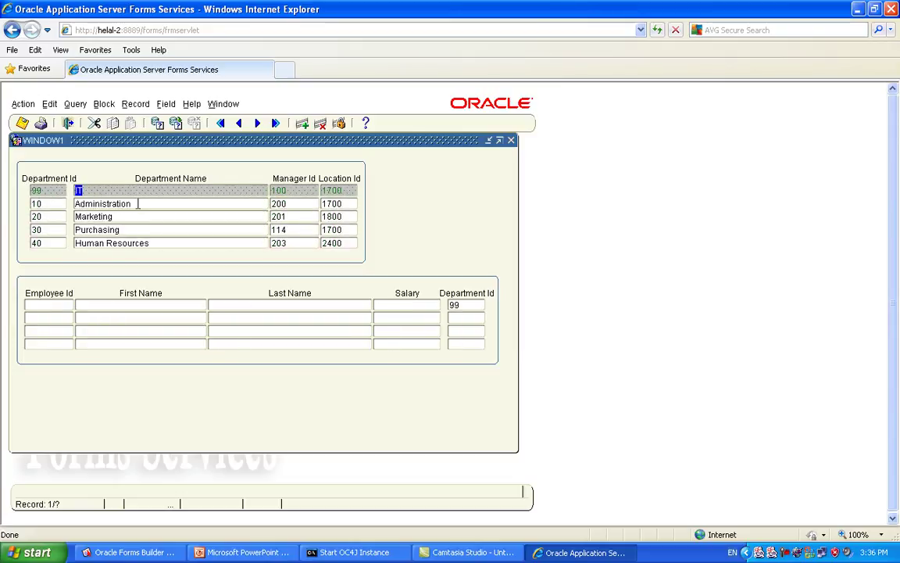
left_click(137, 215)
left_click(138, 229)
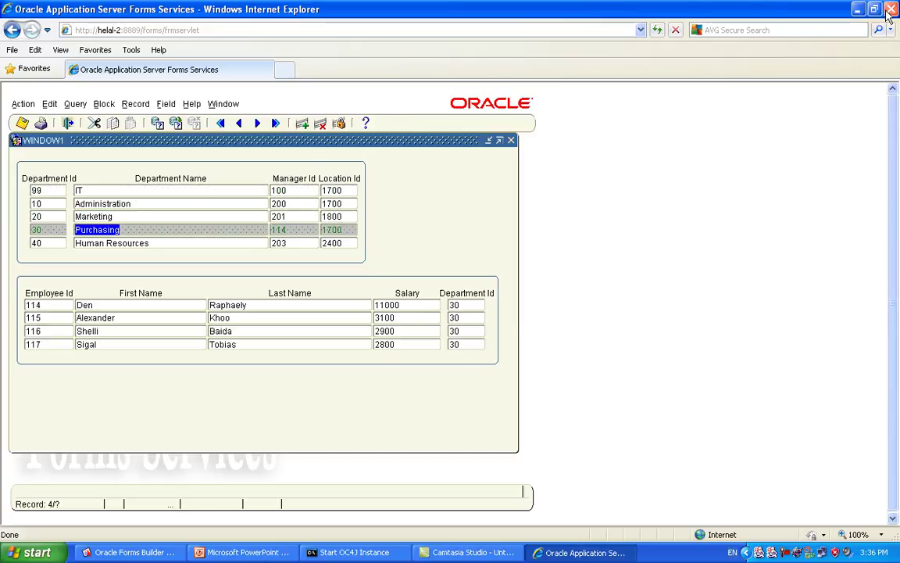
left_click(854, 11)
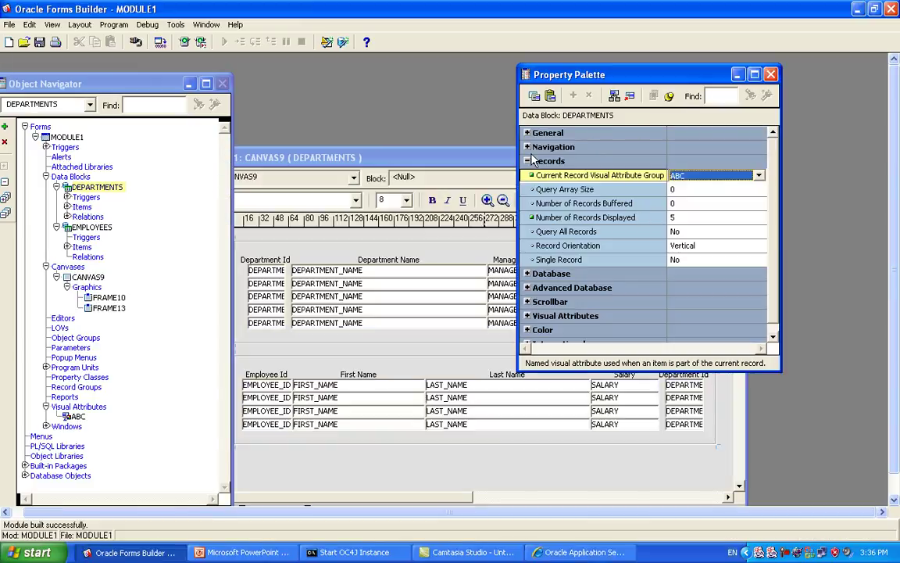
Set the DEPARTMENTS block's Navigation Style to Change Record and collapse the Navigation group.
double_click(556, 147)
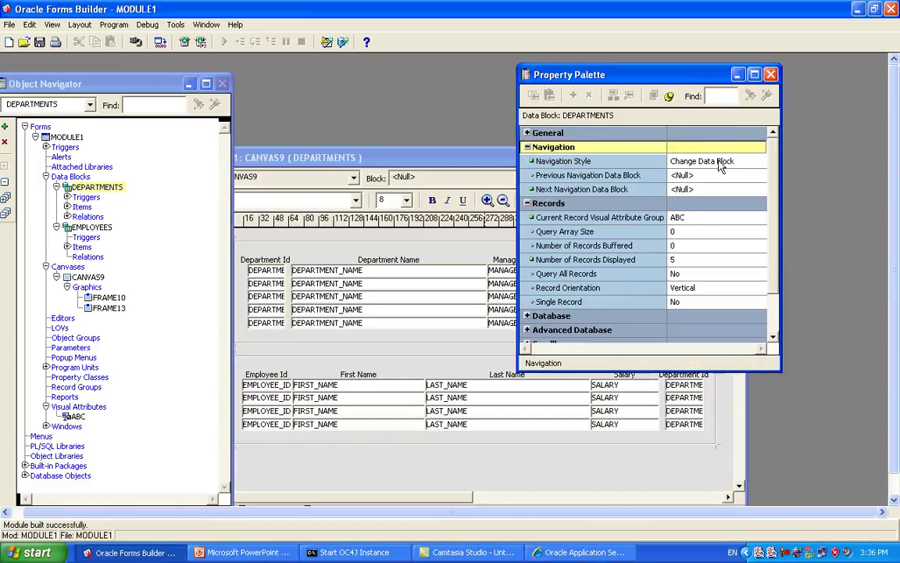
left_click(710, 162)
left_click(706, 162)
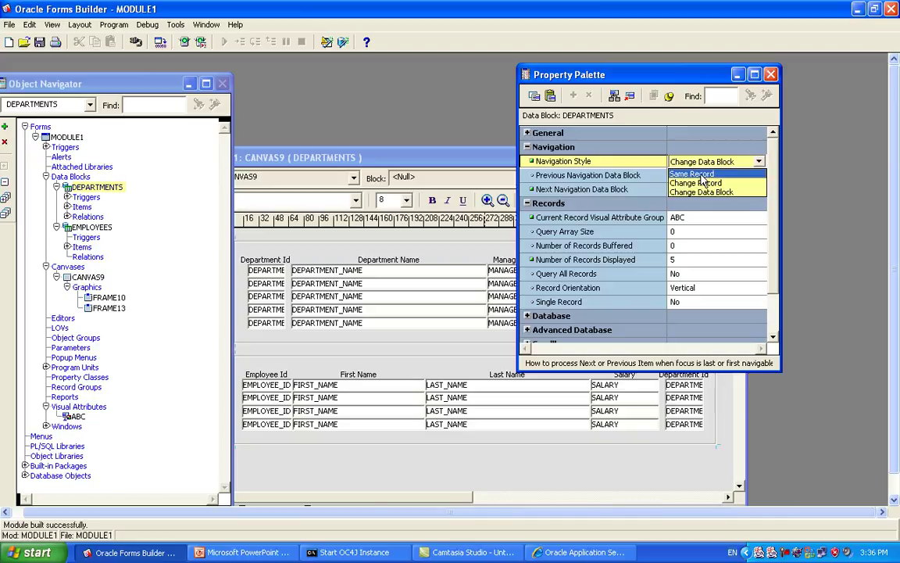
left_click(703, 183)
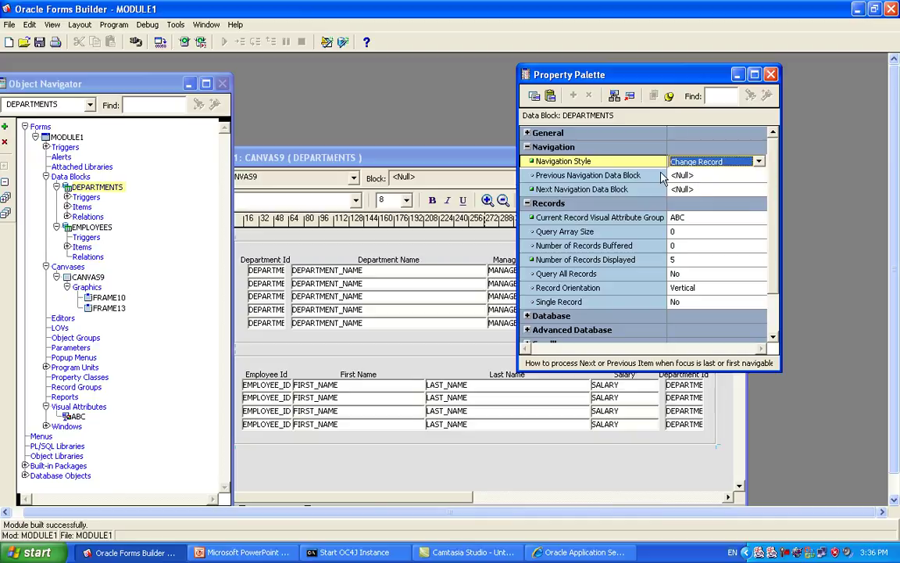
left_click(529, 148)
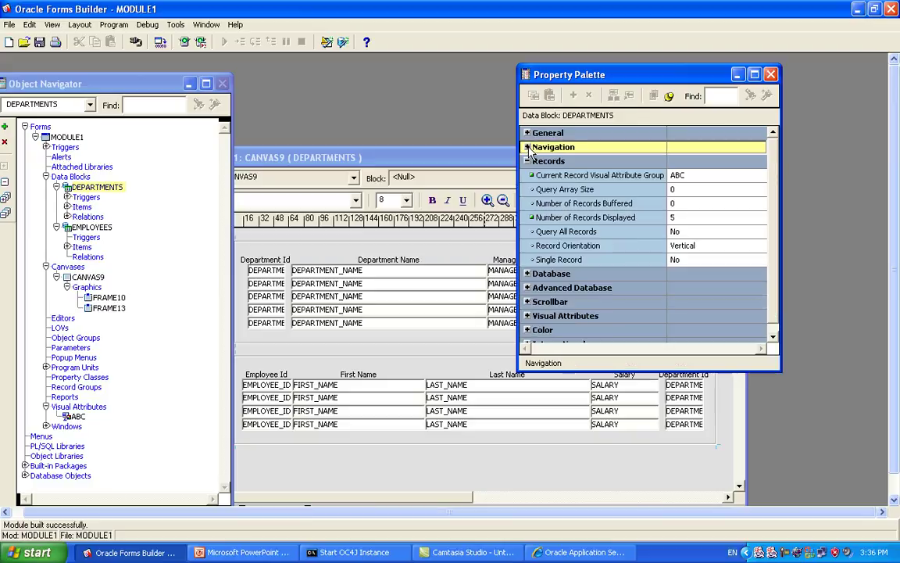
Read the help topic for the DEPARTMENTS block's Query Array Size property, close it, and select Number of Records Buffered.
left_click(681, 193)
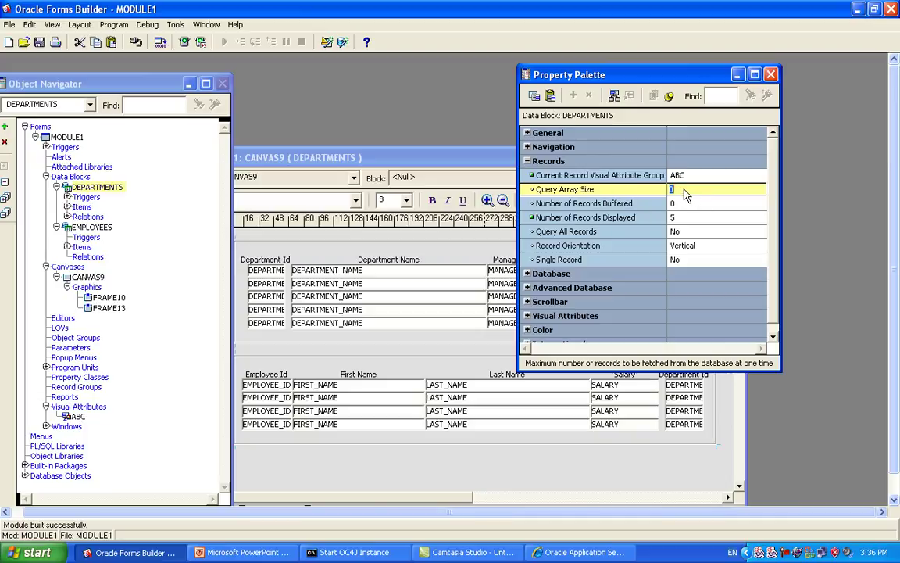
left_click(697, 189)
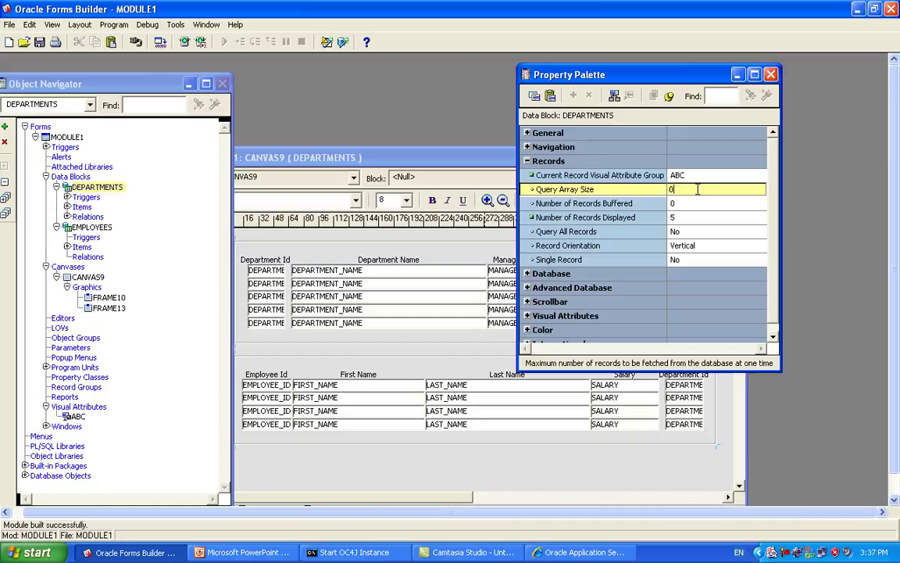
key("Return")
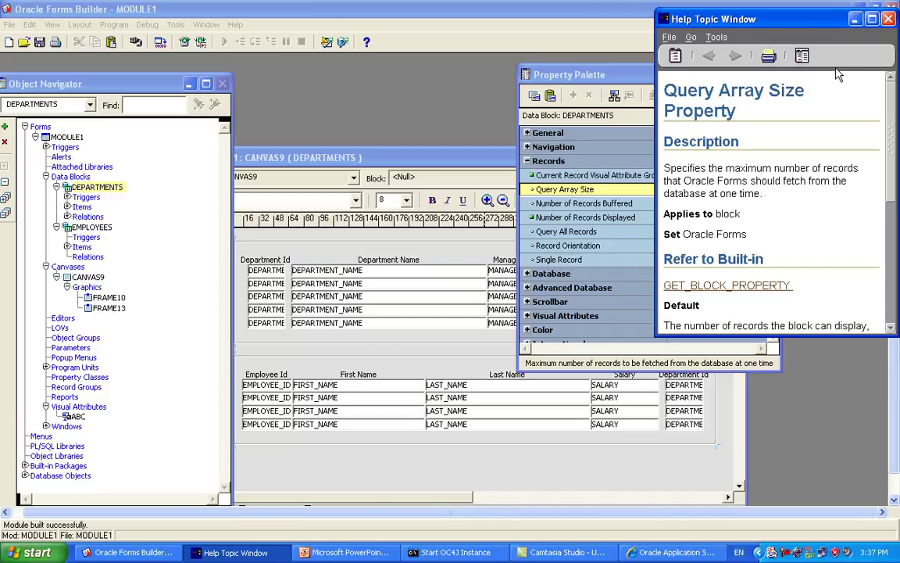
key("alt+F4")
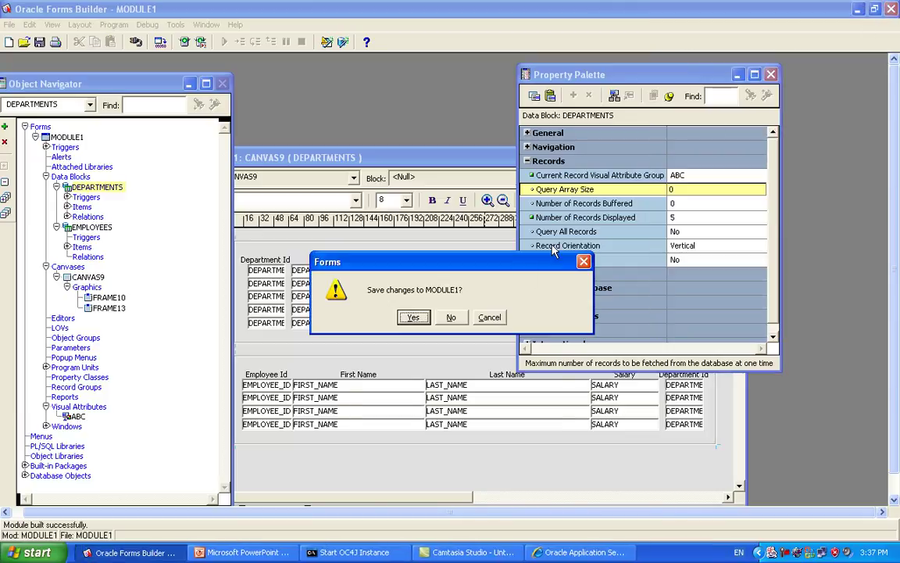
left_click(490, 317)
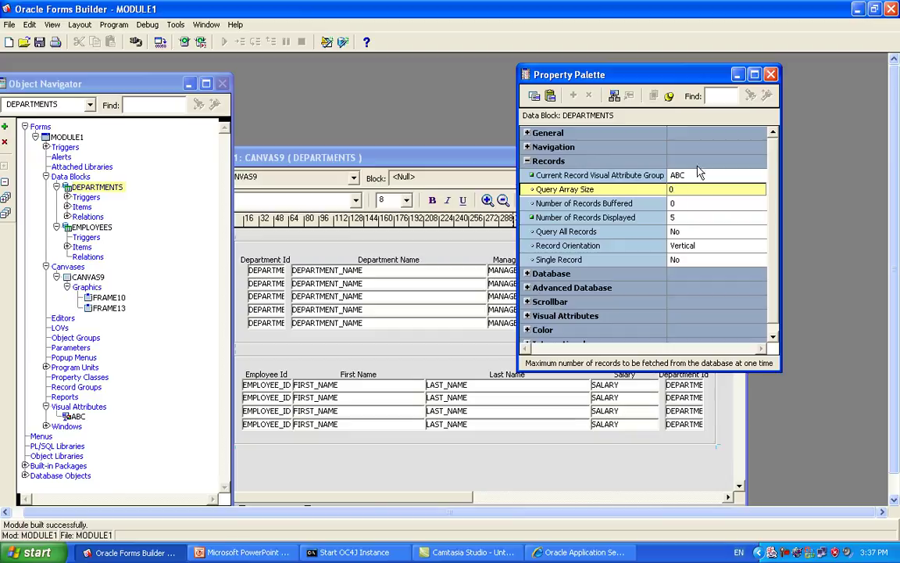
left_click(678, 189)
left_click(682, 204)
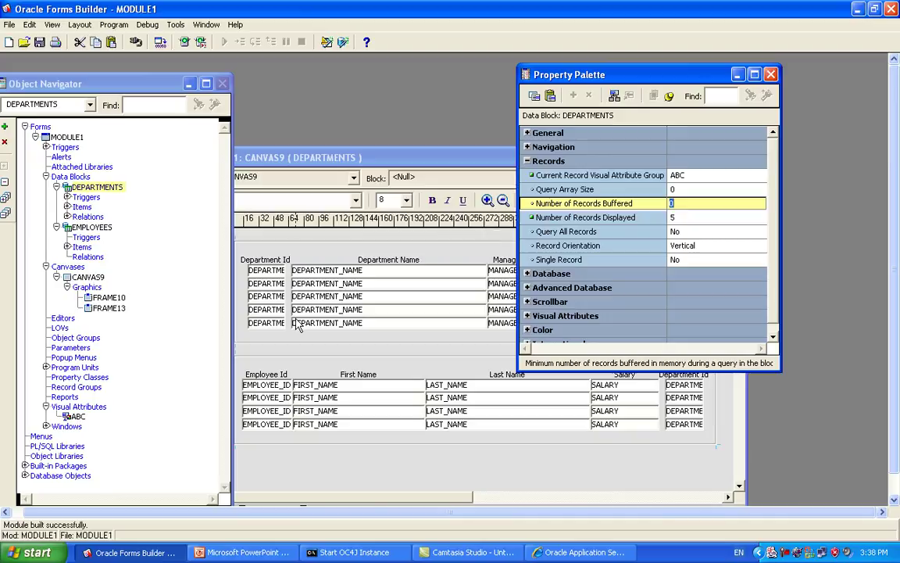
Set the DEPARTMENTS block's Number of Records Displayed to 3.
left_click(686, 220)
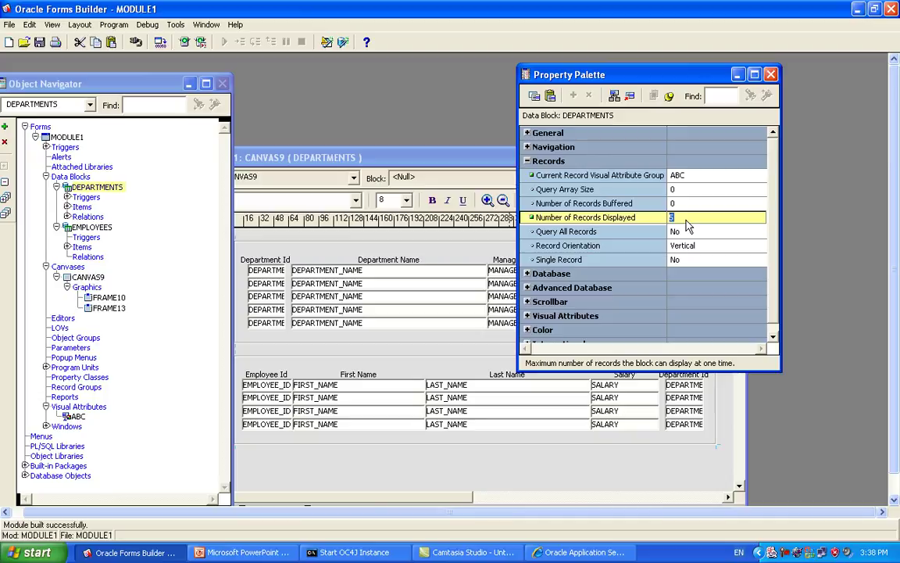
type("3")
left_click(693, 232)
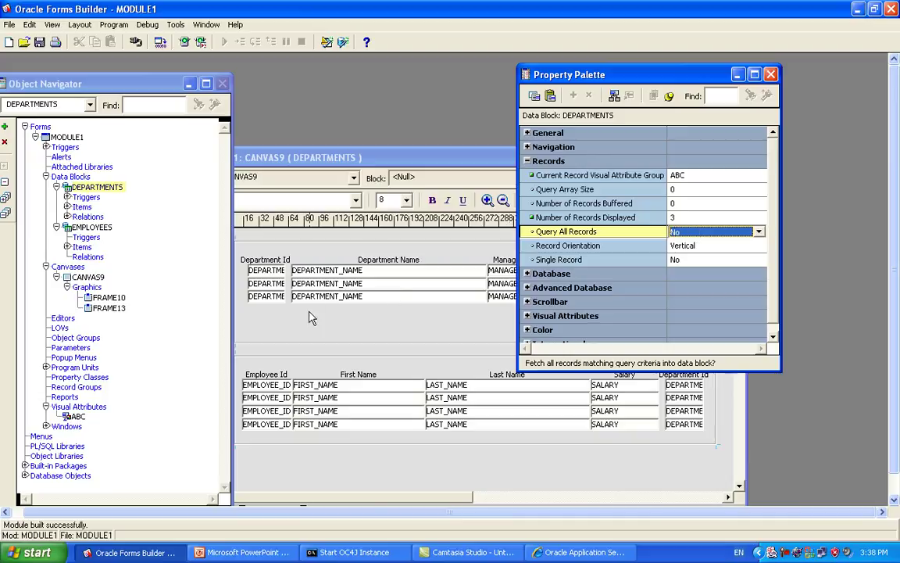
Set the DEPARTMENTS block's Number of Records Displayed to 1.
left_click(699, 219)
type("1")
left_click(699, 204)
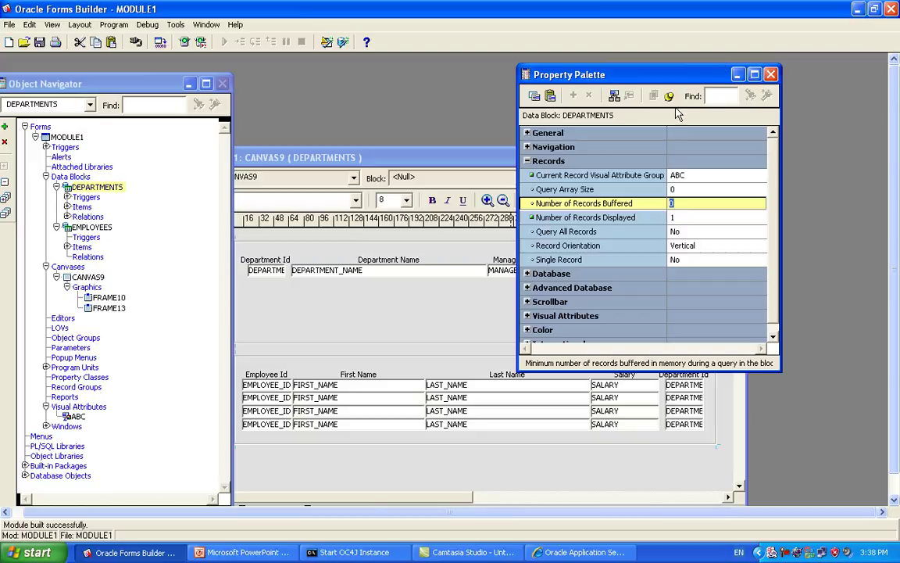
Expand the EMPLOYEES block's Records properties and set its Number of Records Displayed to 2.
left_click(373, 412)
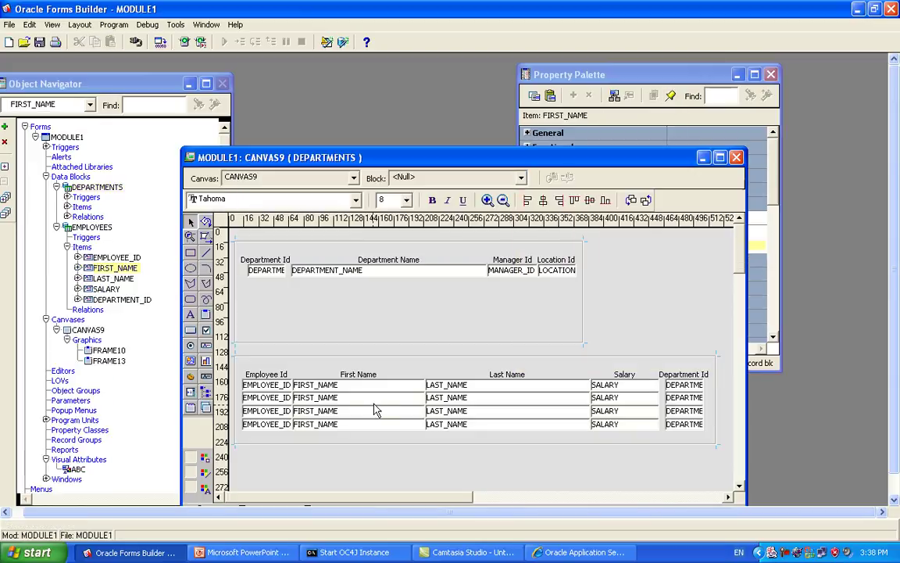
left_click(596, 76)
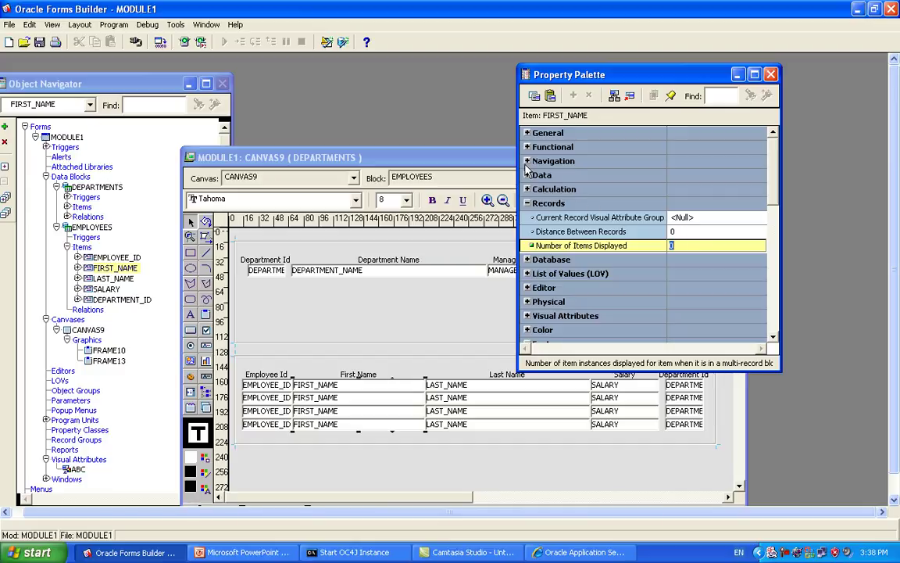
left_click(527, 203)
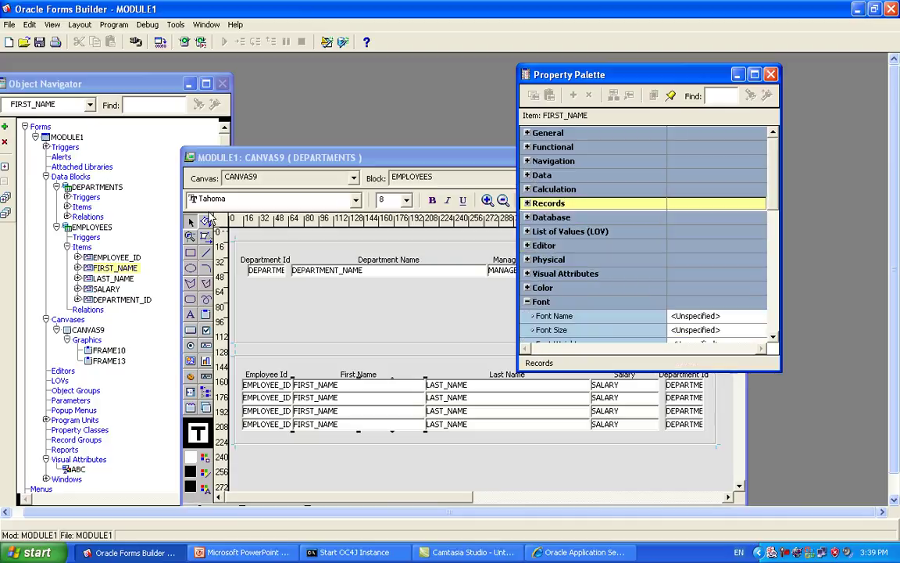
left_click(94, 226)
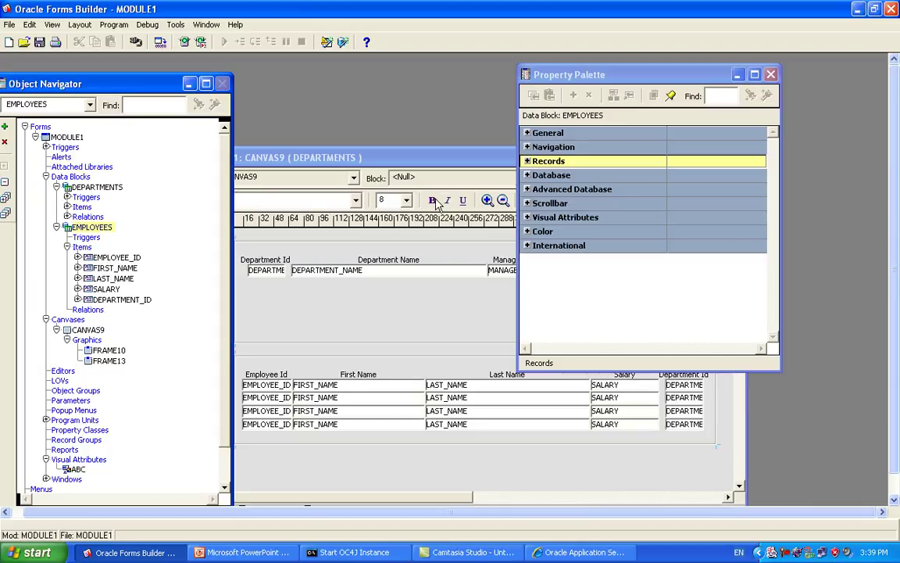
left_click(528, 161)
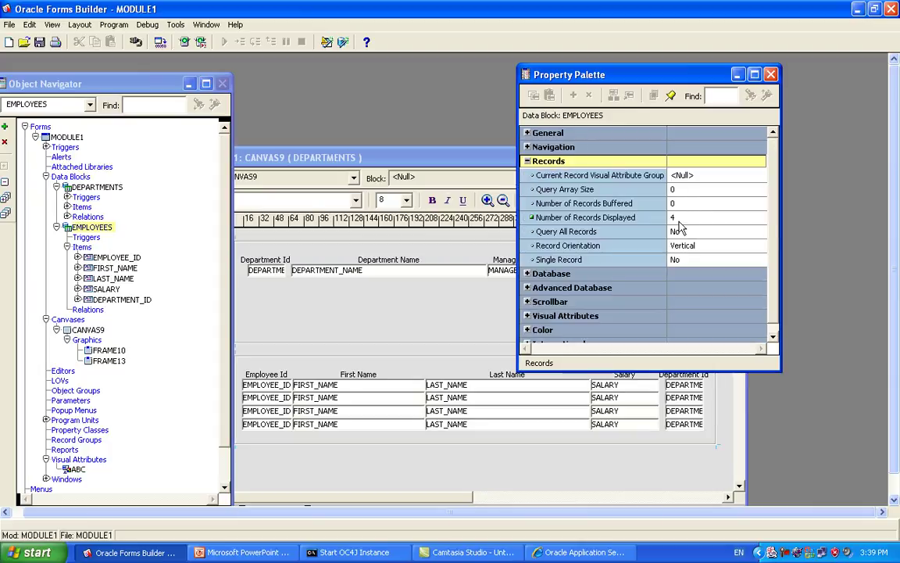
left_click(678, 218)
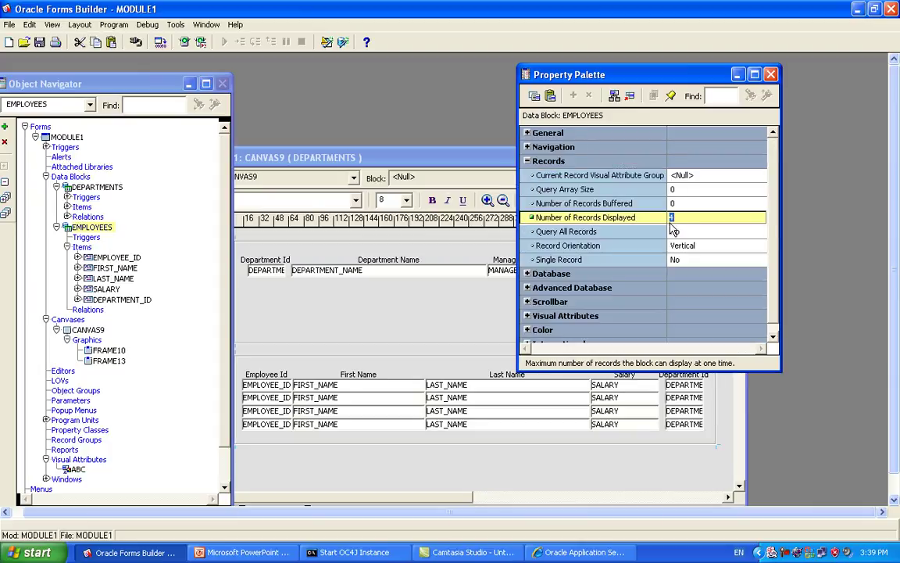
type("2")
key("Down")
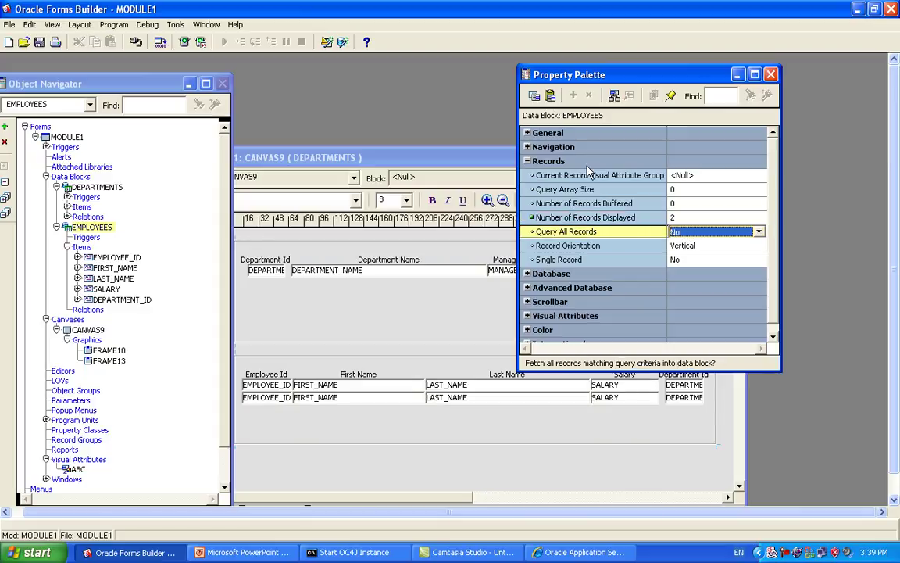
Select the DEPARTMENTS block and set its Query All Records property to Yes.
left_click(95, 190)
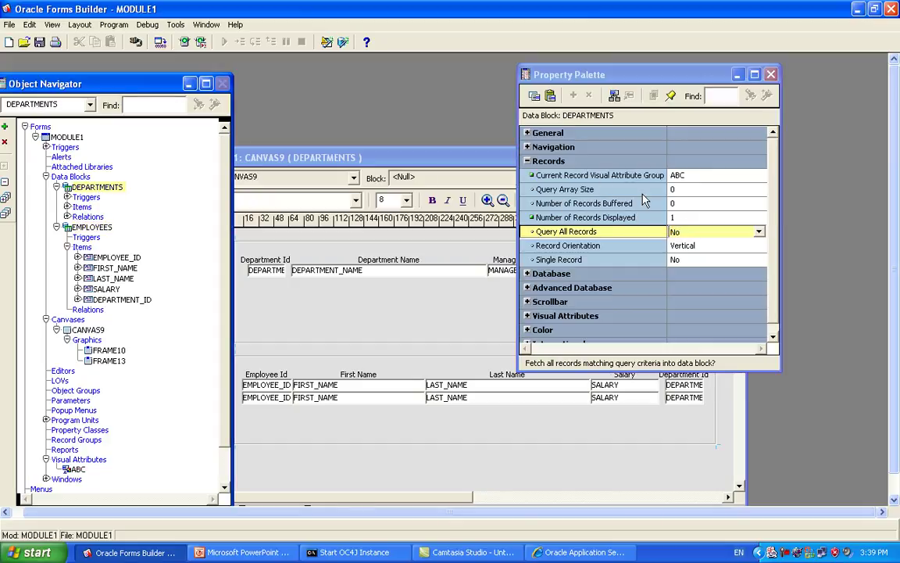
left_click(690, 219)
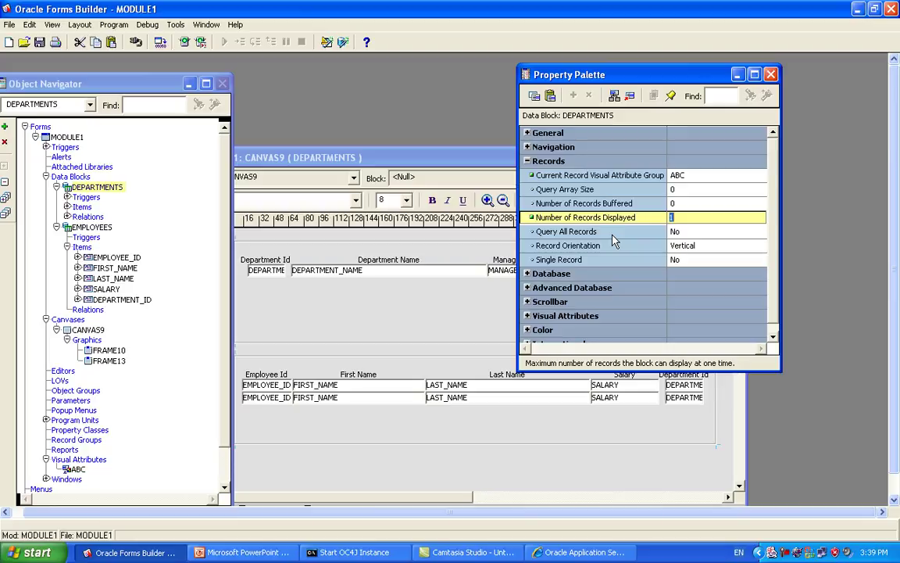
left_click(679, 232)
left_click(679, 232)
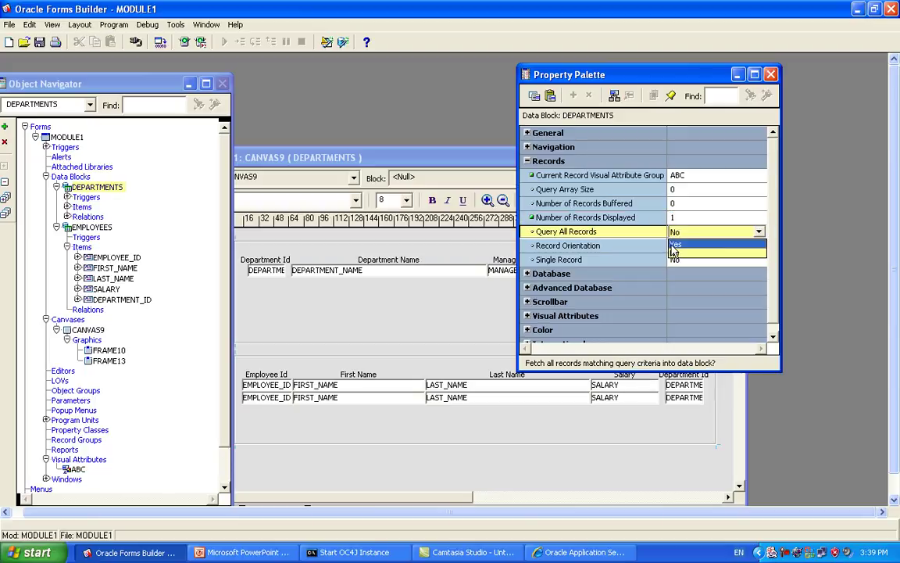
left_click(680, 243)
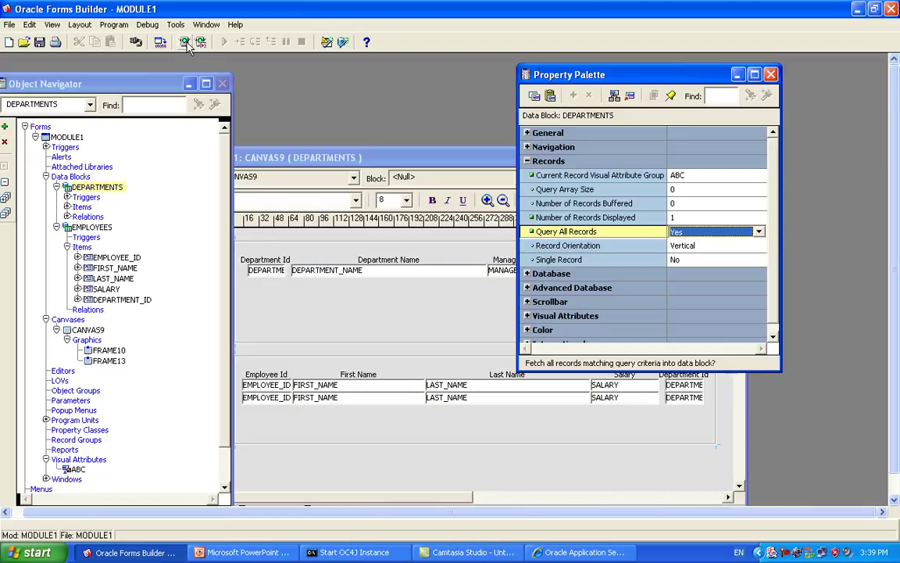
Run the form, reload its page in Internet Explorer with the data resent, and query all departments.
left_click(137, 42)
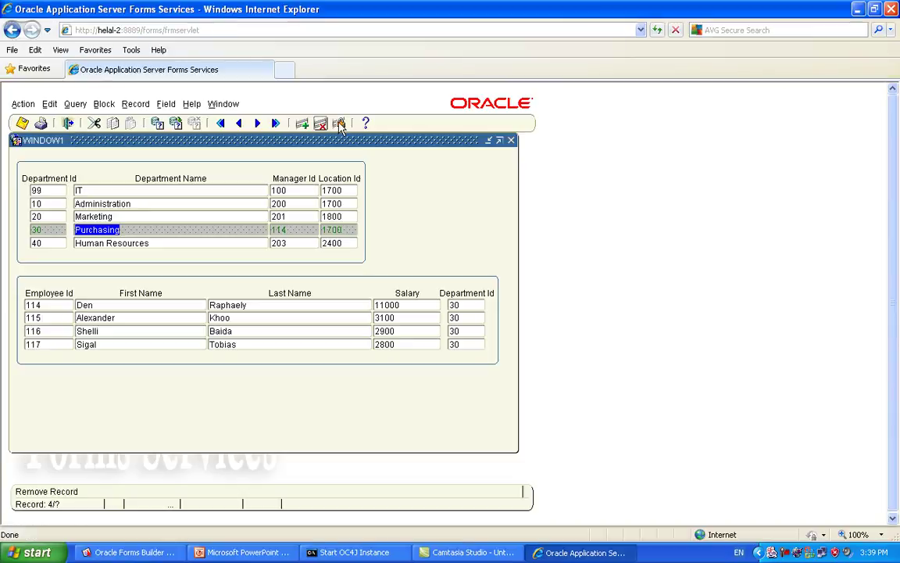
left_click(658, 31)
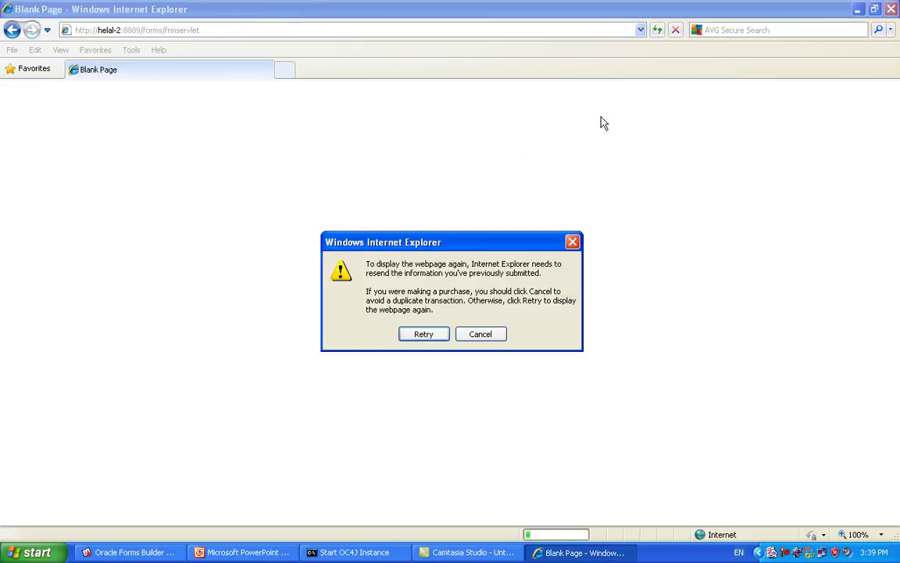
left_click(424, 334)
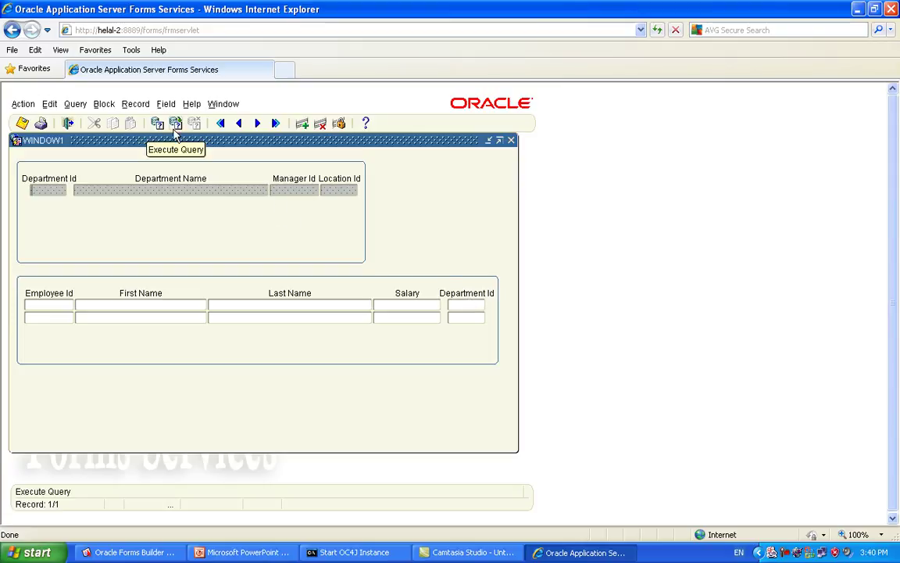
left_click(176, 123)
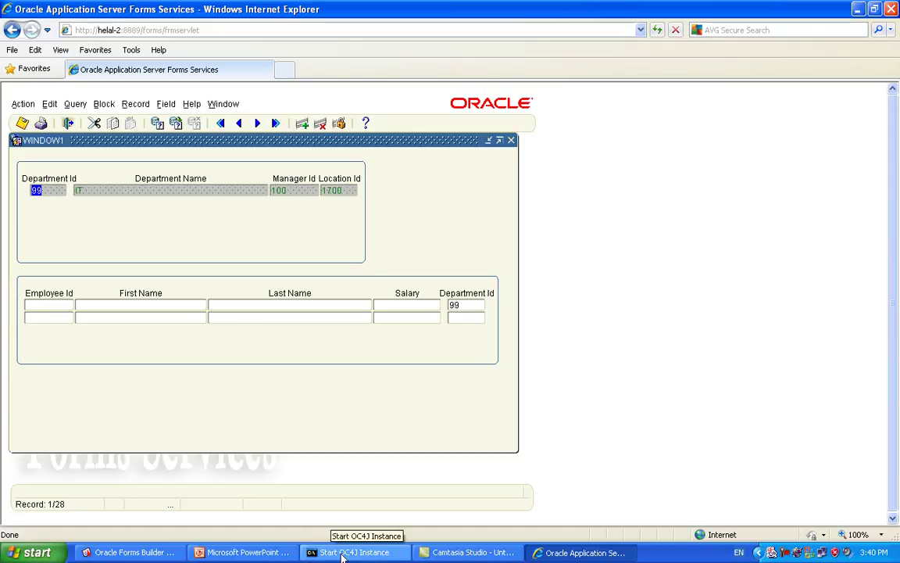
Return to Oracle Forms Builder and set the DEPARTMENTS block's Query All Records property to No.
left_click(857, 9)
left_click(709, 232)
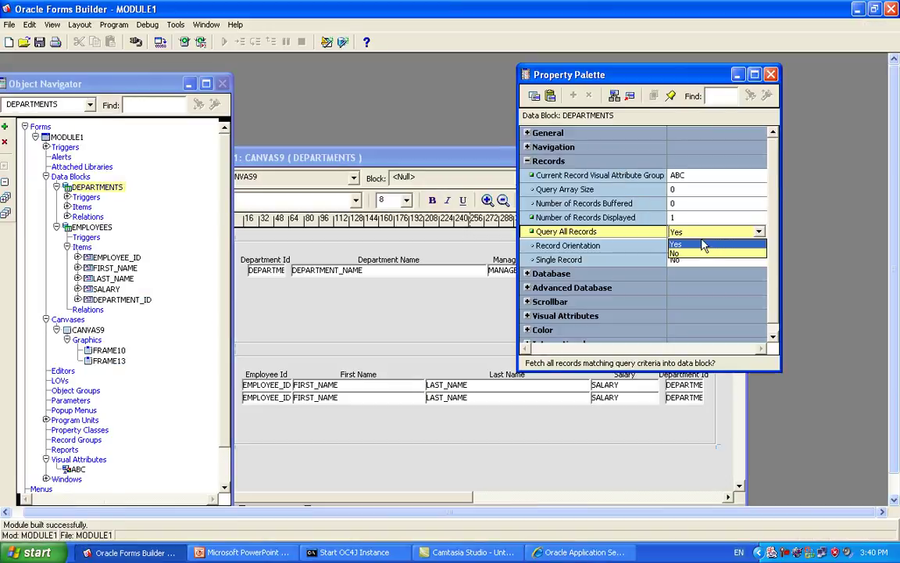
left_click(688, 253)
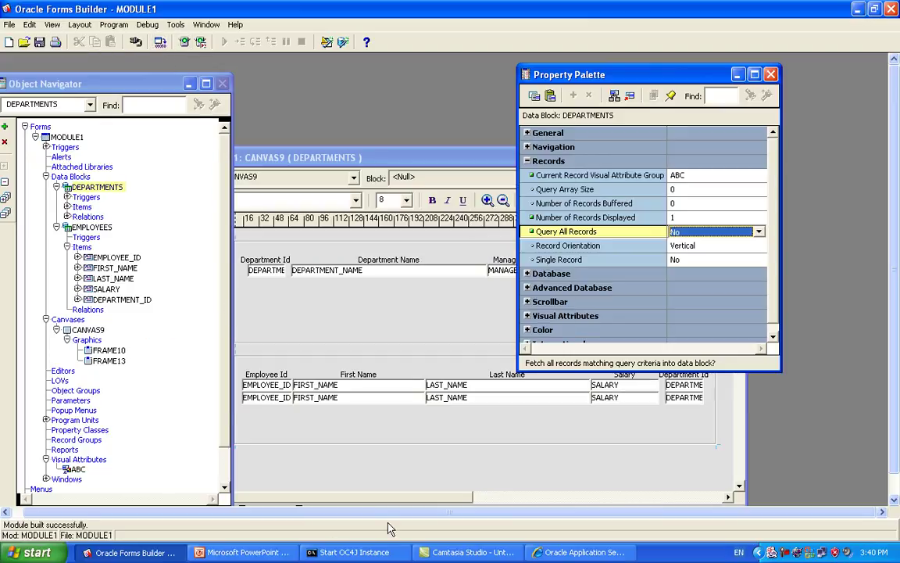
Switch to the form in Internet Explorer, reload it with the data resent, and query all departments again.
left_click(578, 552)
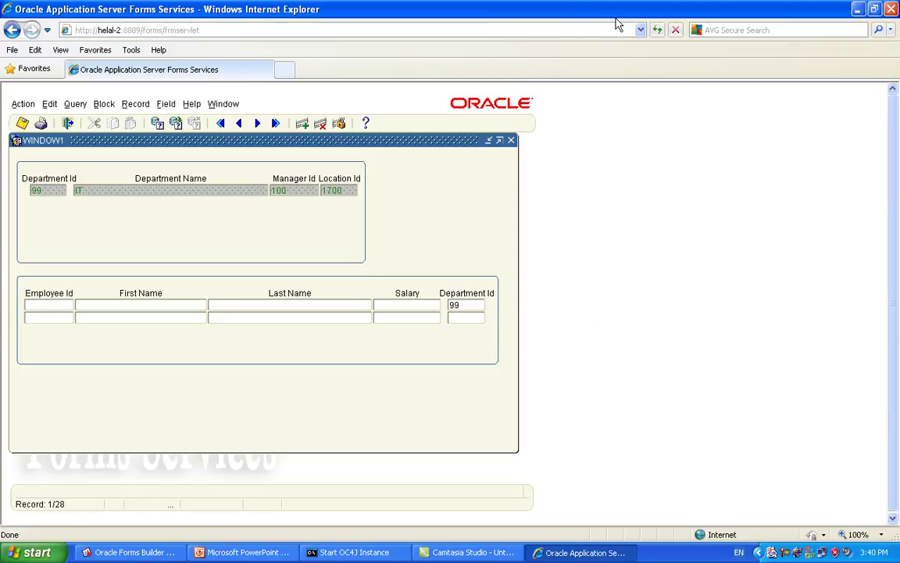
left_click(658, 31)
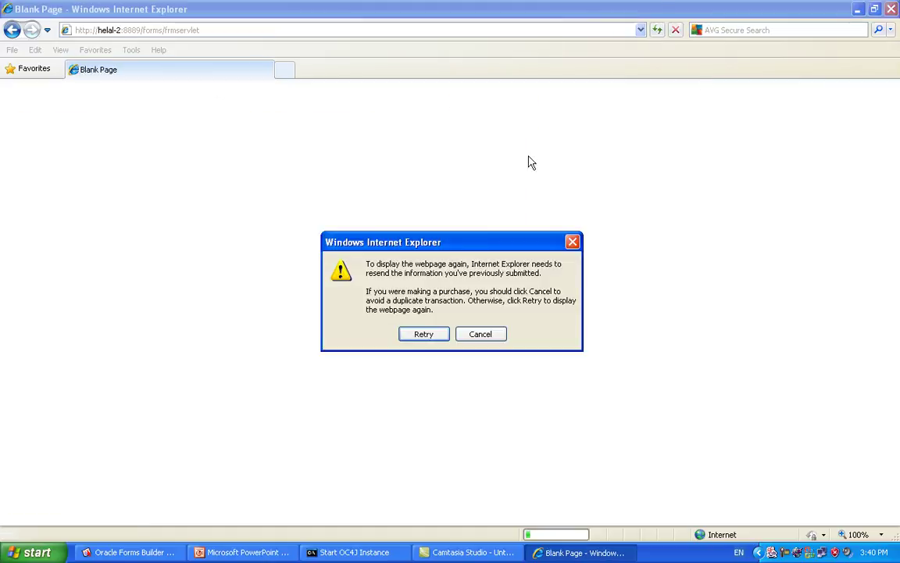
left_click(422, 334)
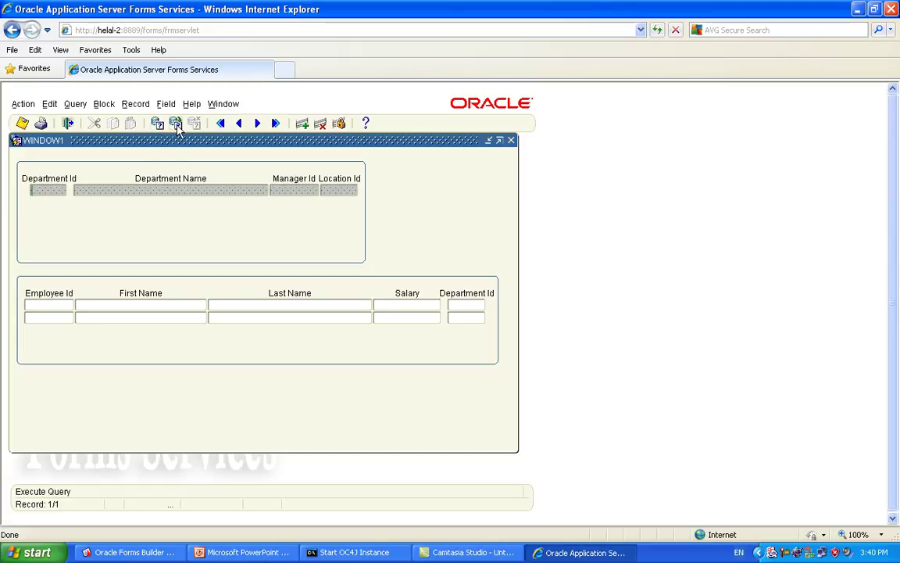
left_click(176, 124)
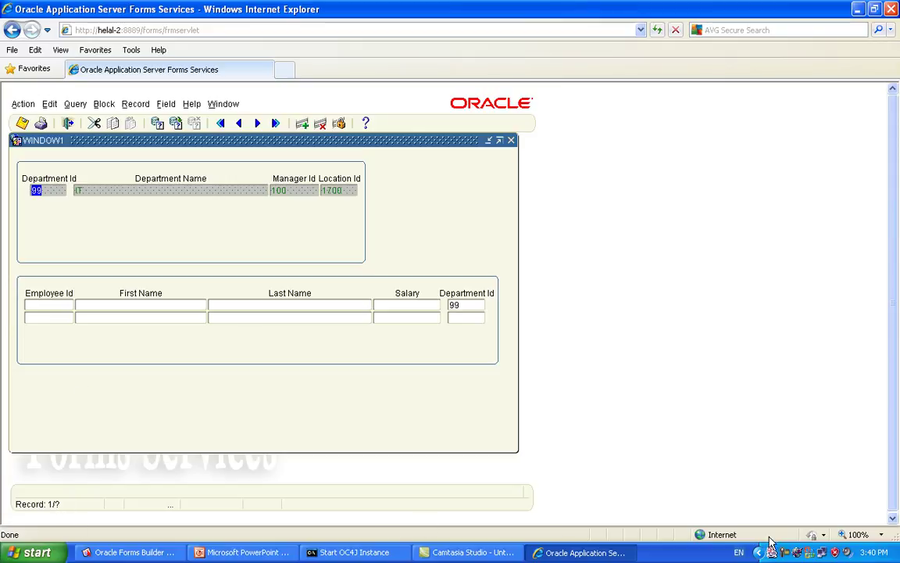
left_click(788, 552)
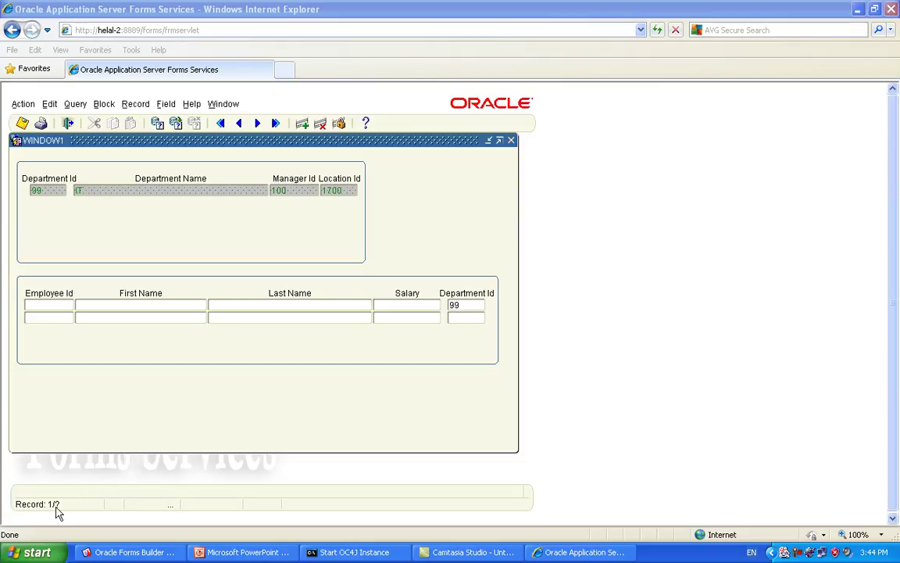
Step forward one record at a time through all departments to examine how the record count in the status line changes.
left_click(258, 124)
left_click(258, 123)
left_click(258, 124)
left_click(258, 123)
left_click(258, 124)
left_click(258, 124)
left_click(257, 124)
left_click(258, 123)
left_click(258, 123)
left_click(258, 123)
left_click(258, 123)
left_click(258, 124)
left_click(258, 123)
left_click(258, 123)
left_click(258, 124)
left_click(258, 123)
left_click(258, 124)
left_click(258, 124)
left_click(258, 123)
left_click(258, 123)
left_click(258, 123)
left_click(258, 124)
left_click(258, 124)
left_click(258, 124)
left_click(258, 124)
left_click(258, 124)
left_click(258, 124)
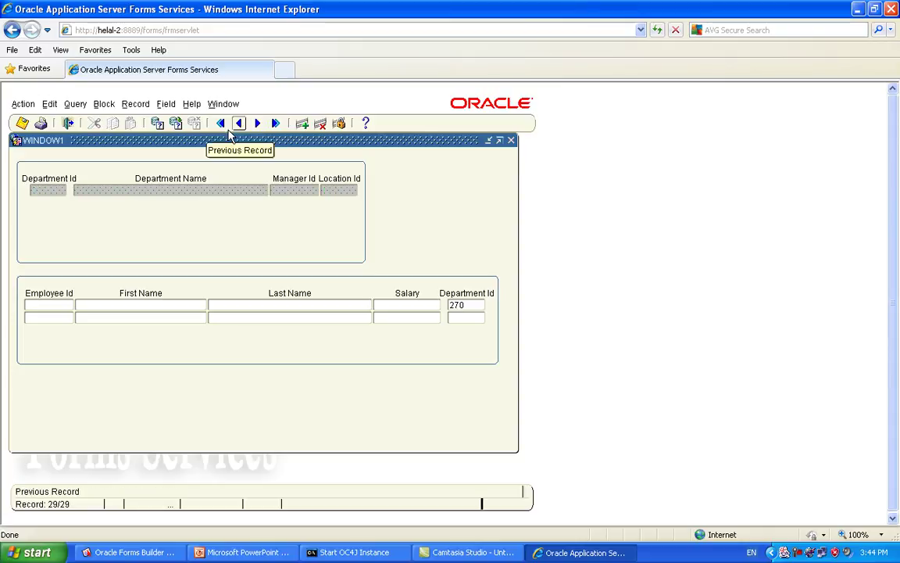
Return the cursor to the Department Name field in the departments block and execute the query again.
left_click(221, 123)
left_click(239, 123)
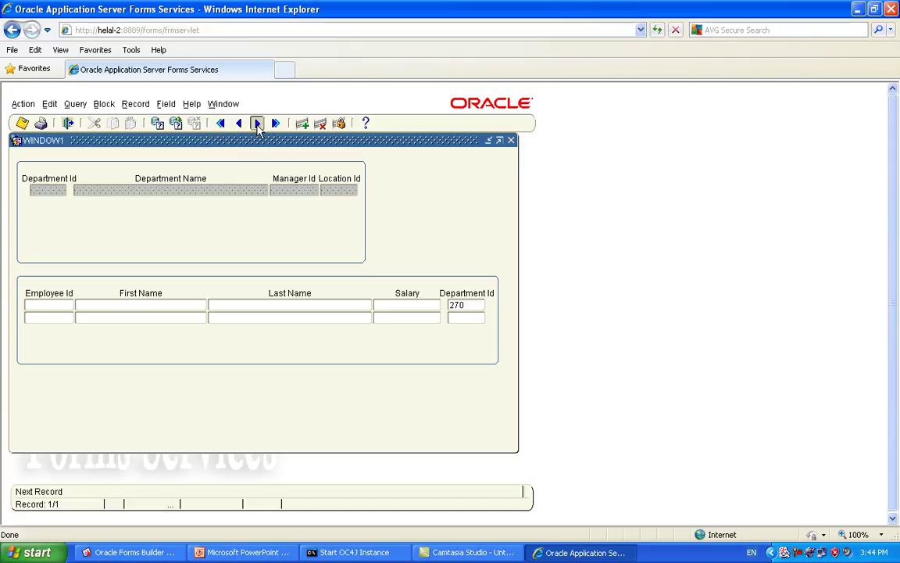
left_click(257, 124)
left_click(171, 192)
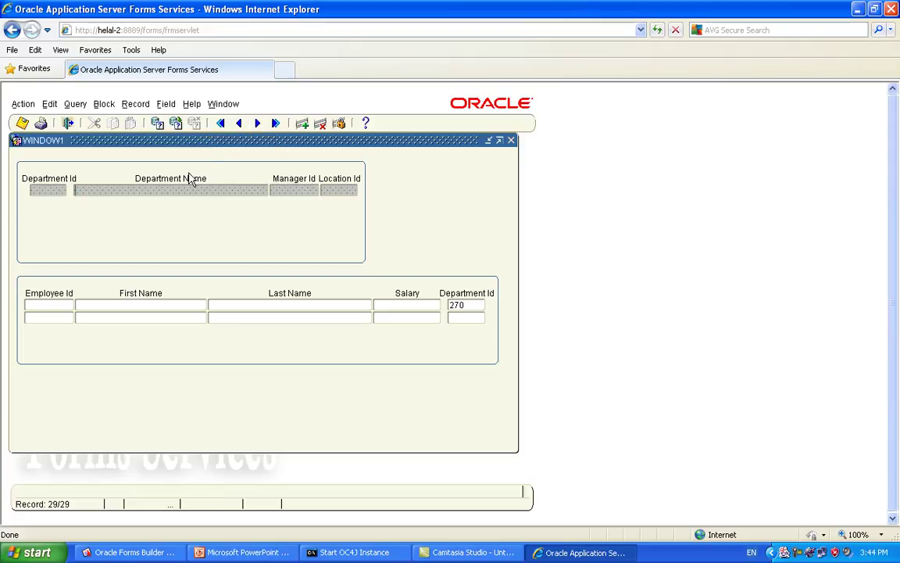
left_click(175, 126)
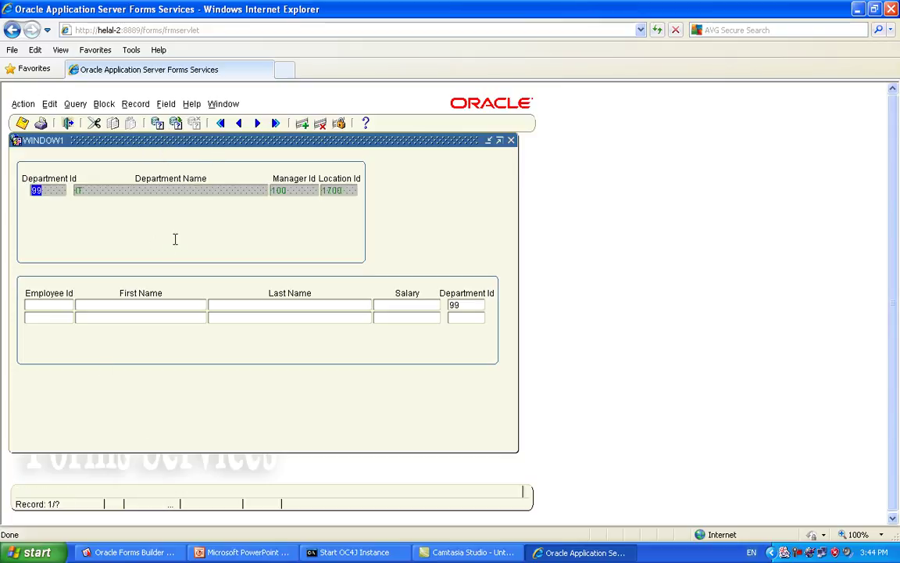
Page forward record by record through the queried departments to the last one, examining the record indicator in the status line.
left_click(258, 123)
left_click(257, 124)
left_click(257, 124)
left_click(257, 123)
left_click(257, 123)
left_click(257, 124)
left_click(257, 123)
left_click(258, 124)
left_click(257, 124)
left_click(257, 123)
left_click(257, 123)
left_click(257, 124)
left_click(258, 123)
left_click(257, 124)
left_click(257, 123)
left_click(258, 124)
left_click(258, 124)
left_click(257, 124)
left_click(258, 124)
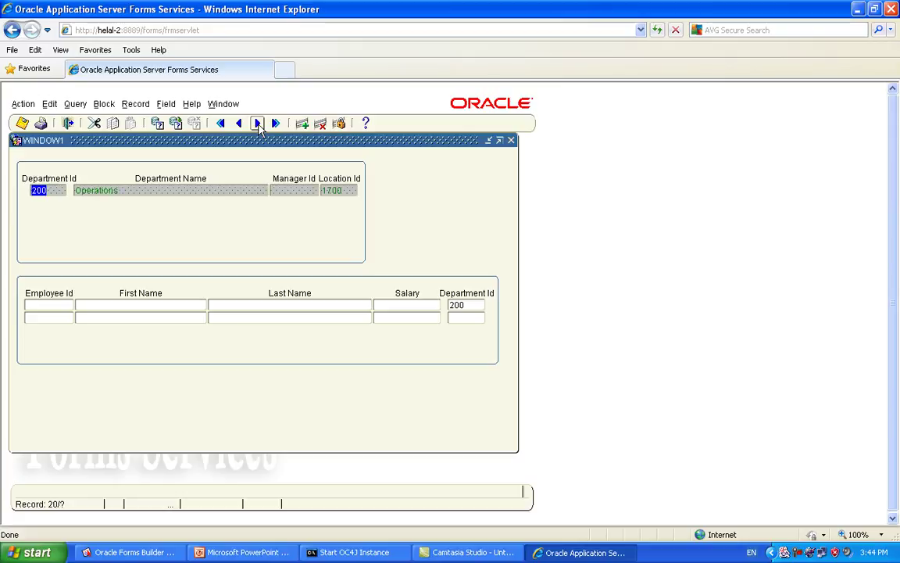
left_click(257, 123)
left_click(257, 124)
left_click(257, 123)
left_click(258, 123)
left_click(258, 124)
left_click(257, 123)
left_click(257, 123)
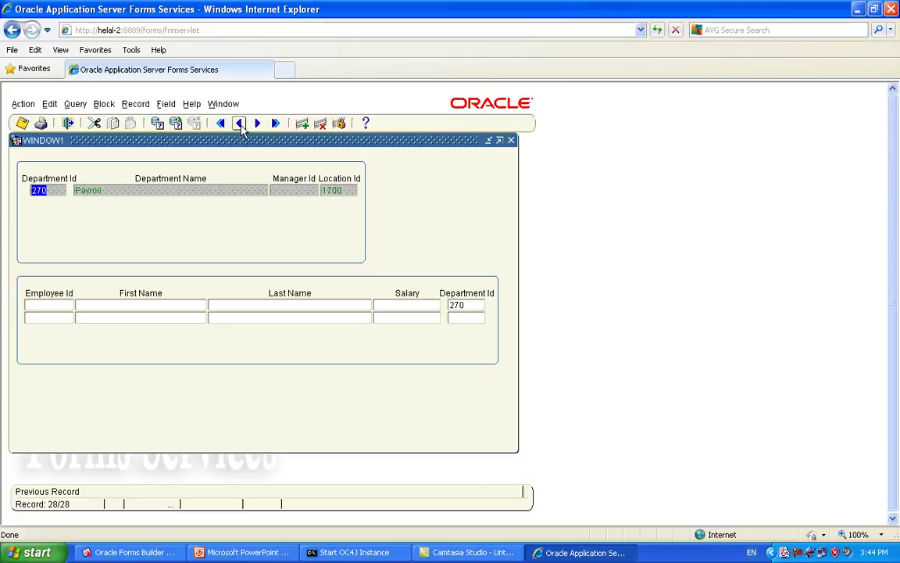
Page backward record by record from the last department to department 100, Finance, examining the record indicator.
left_click(240, 124)
left_click(239, 123)
left_click(239, 124)
left_click(239, 124)
left_click(239, 124)
left_click(239, 124)
left_click(239, 123)
left_click(239, 124)
left_click(239, 123)
left_click(239, 124)
left_click(239, 123)
left_click(239, 124)
left_click(240, 124)
left_click(240, 124)
left_click(240, 124)
left_click(240, 123)
left_click(239, 123)
left_click(239, 123)
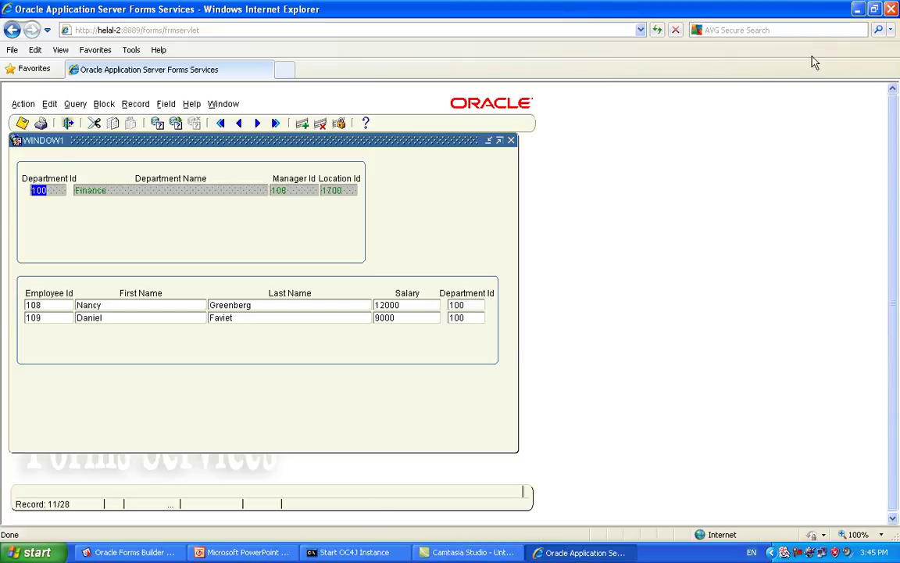
Return to Oracle Forms Builder and set the DEPARTMENTS block's Record Orientation to Horizontal.
left_click(858, 9)
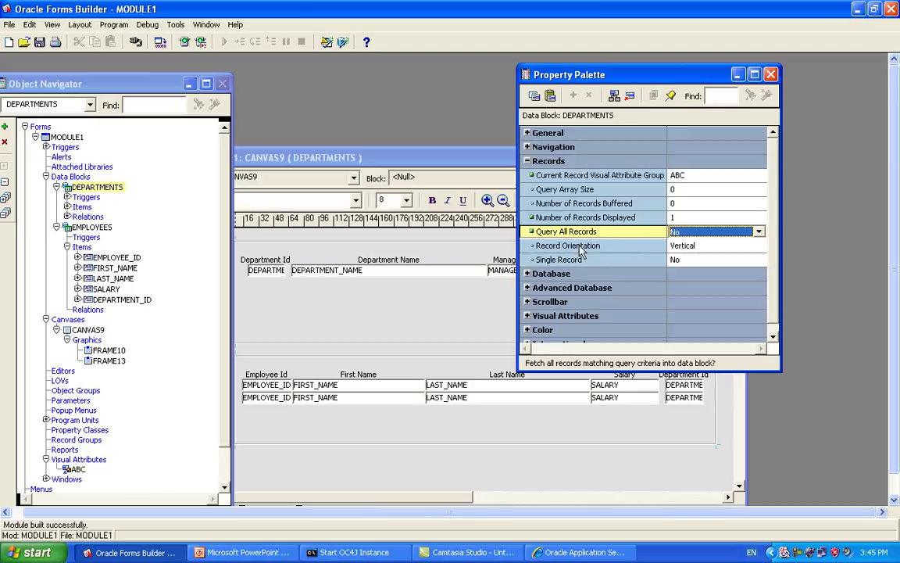
left_click(688, 246)
left_click(688, 246)
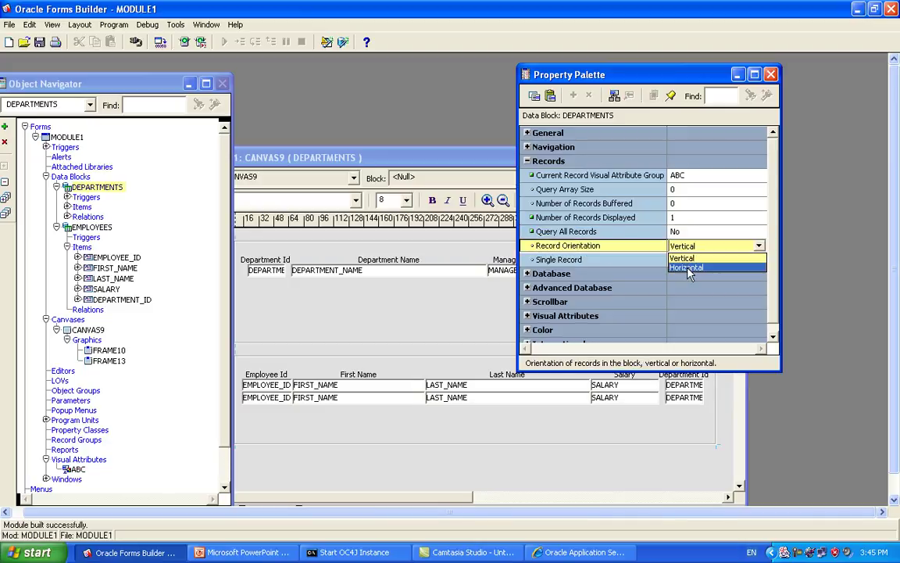
left_click(688, 268)
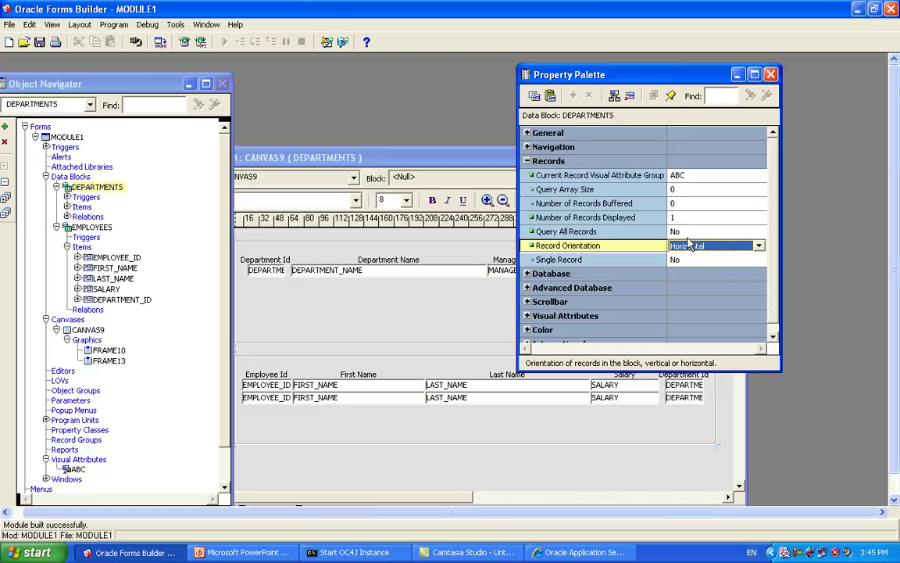
left_click(687, 244)
left_click(689, 264)
Switch the EMPLOYEES block's Record Orientation to Horizontal to preview the canvas layout, and return it to Vertical.
left_click(504, 398)
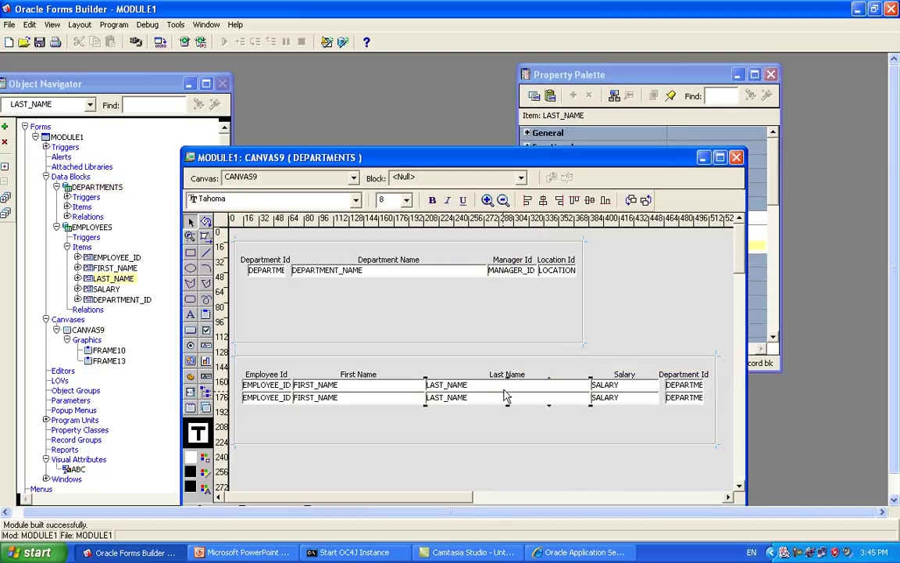
left_click(635, 75)
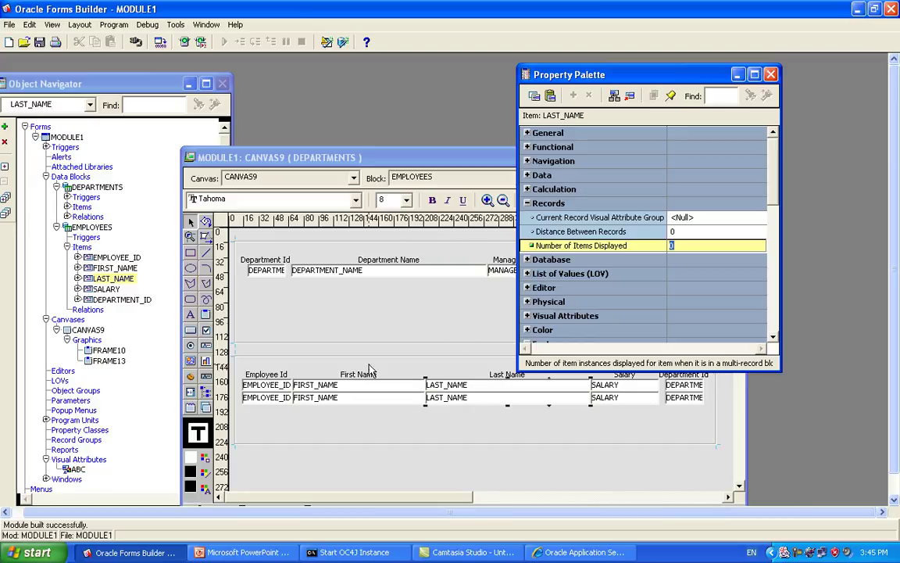
left_click(92, 226)
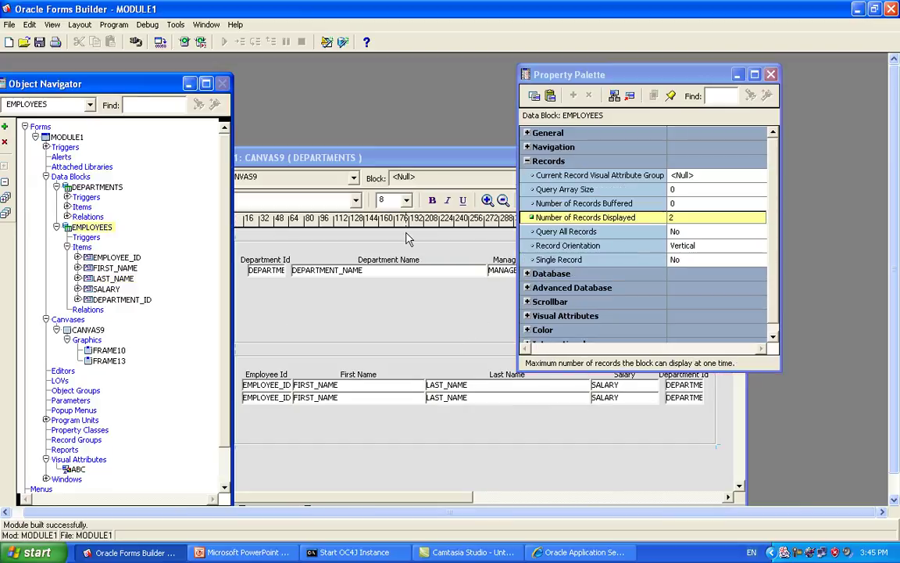
left_click(706, 247)
left_click(701, 246)
left_click(688, 268)
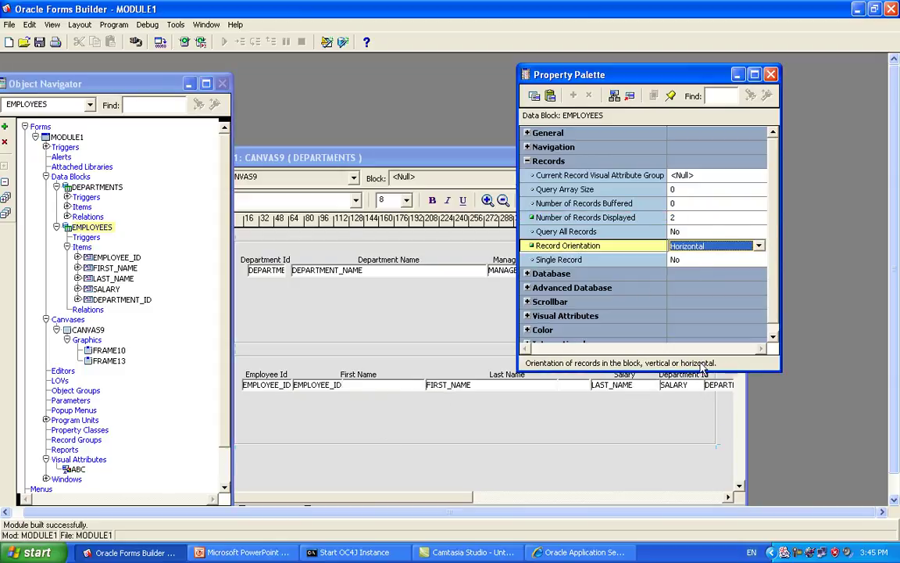
left_click(758, 246)
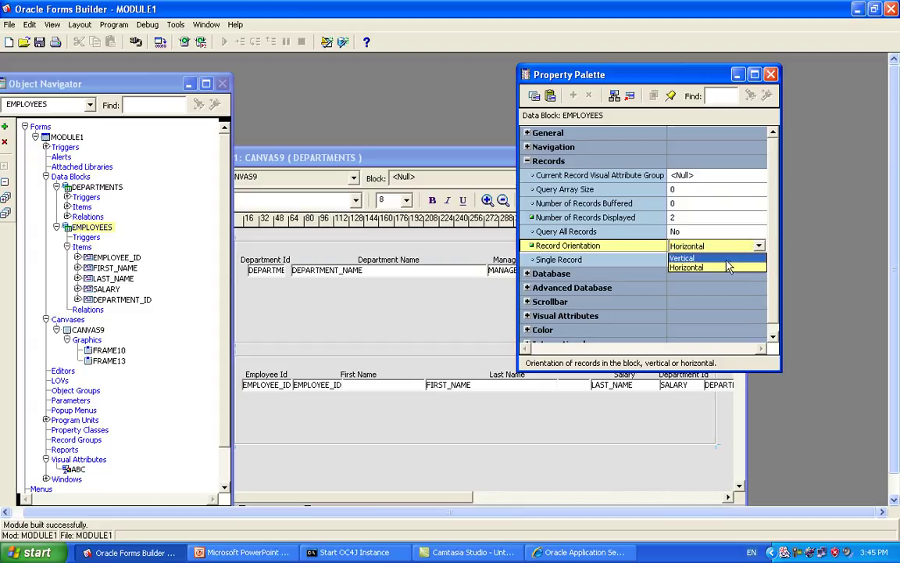
left_click(712, 259)
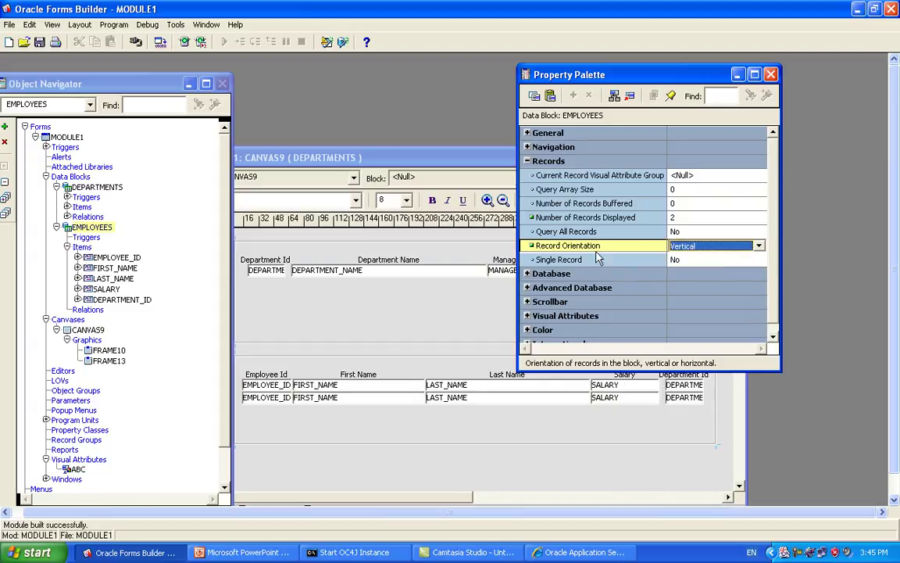
Read the help topic for the EMPLOYEES block's Single Record property and close it.
left_click(683, 261)
left_click(683, 261)
left_click(683, 264)
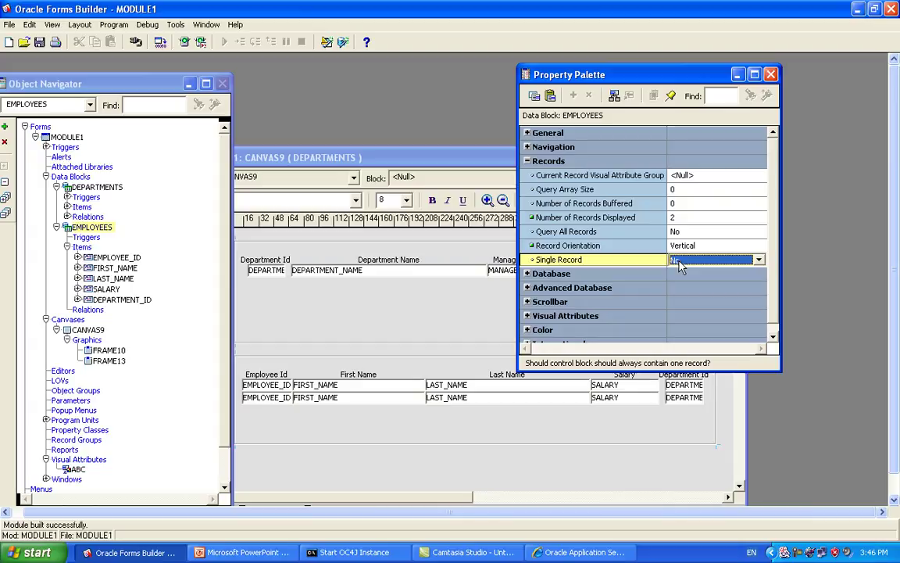
key("F1")
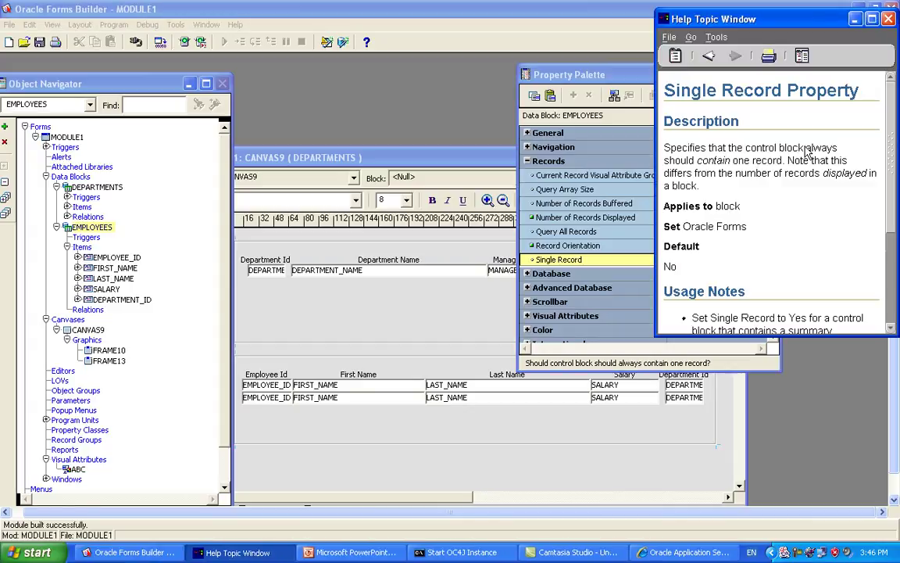
left_click(889, 21)
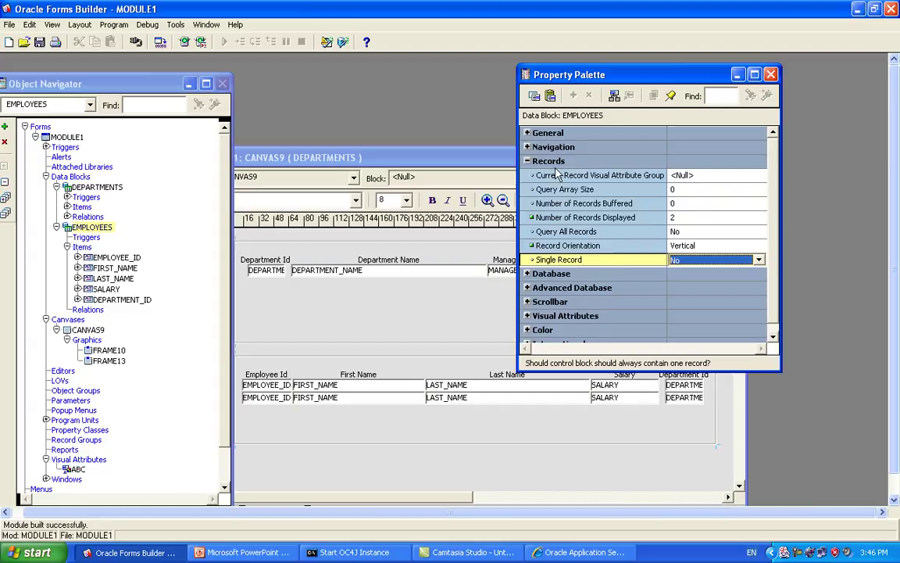
Collapse the Records properties, expand the Database properties and display them for the DEPARTMENTS block.
left_click(527, 161)
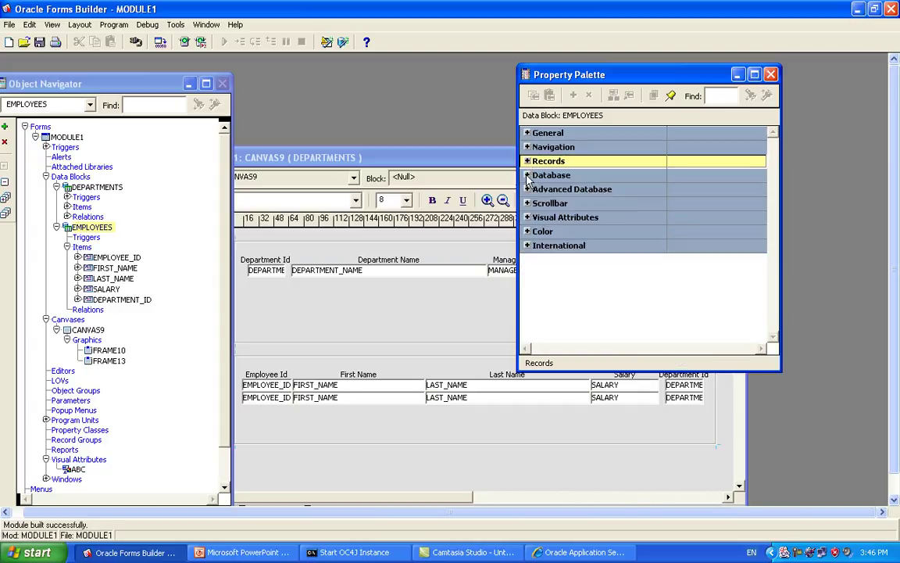
left_click(528, 175)
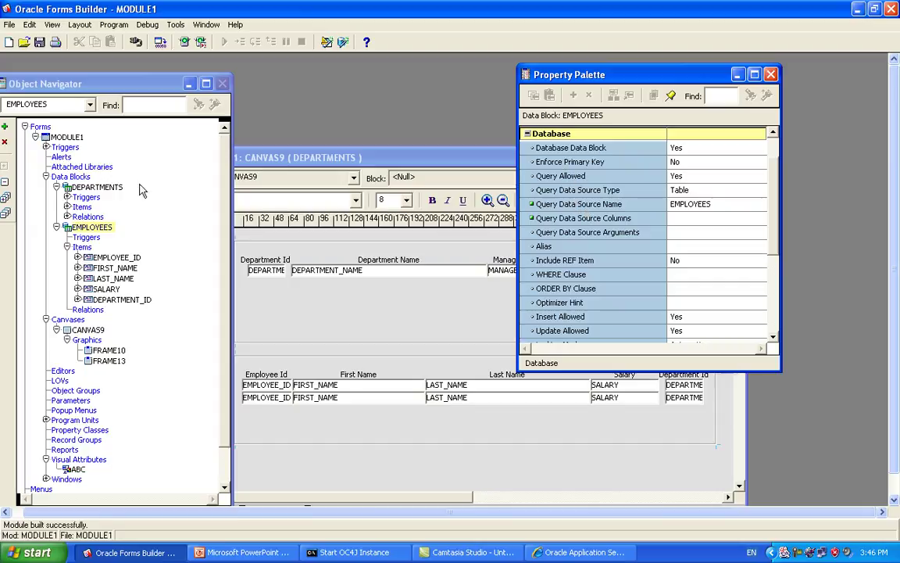
left_click(97, 187)
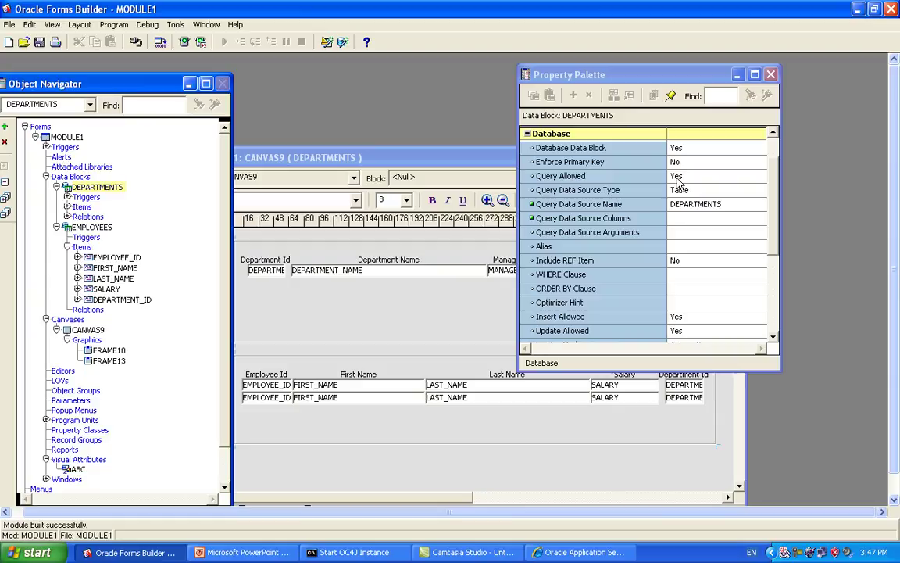
Set the DEPARTMENTS block's Query Allowed property to No.
left_click(677, 177)
left_click(677, 177)
left_click(677, 202)
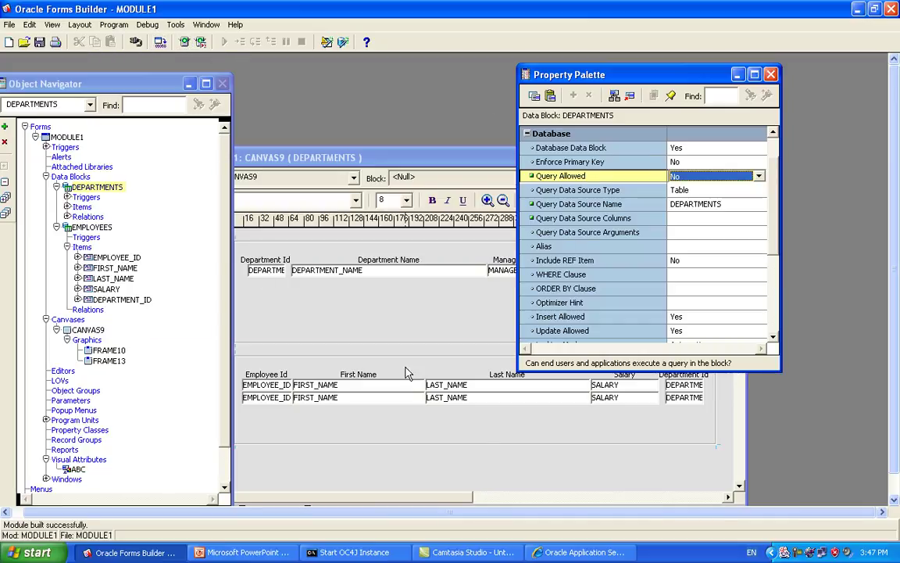
Switch to the form in Internet Explorer, reload it with the data resent, and try to query the departments.
key("alt+Tab")
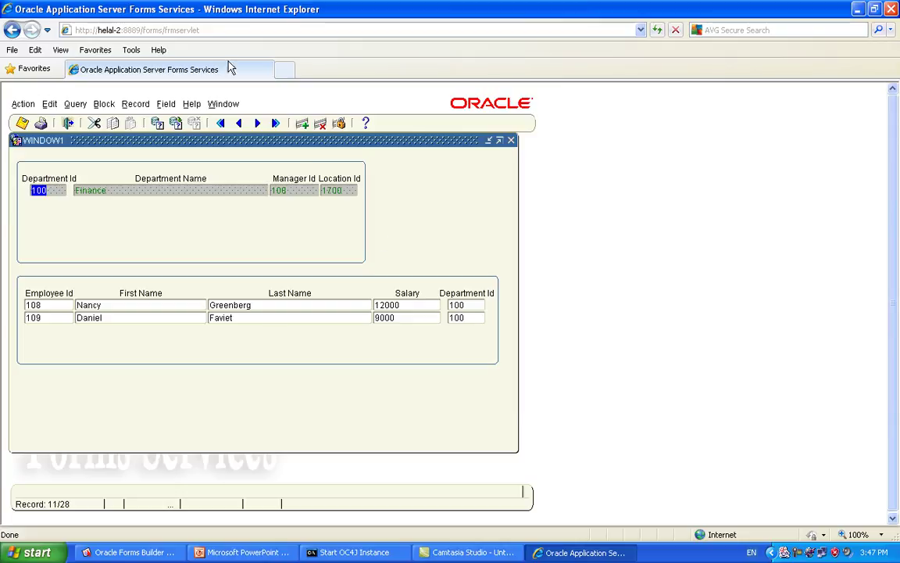
left_click(658, 31)
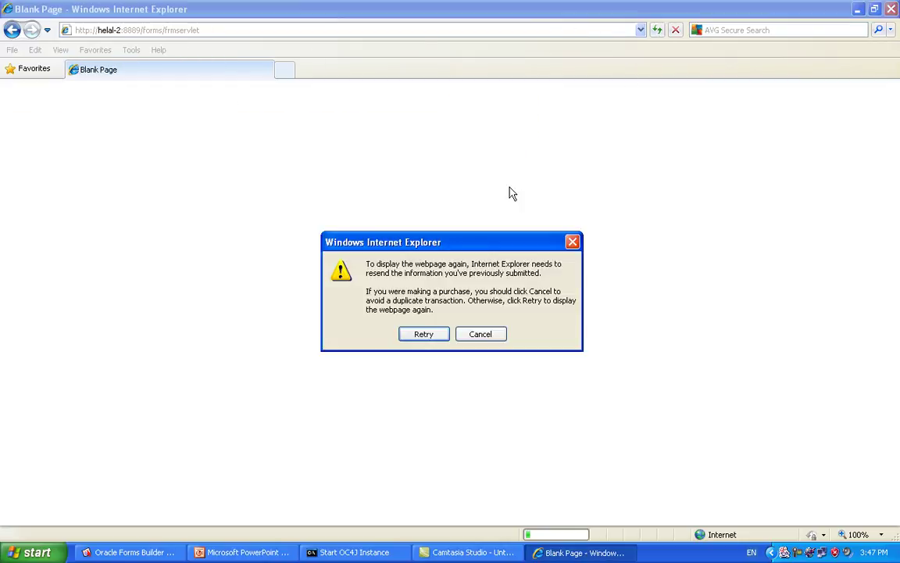
left_click(425, 334)
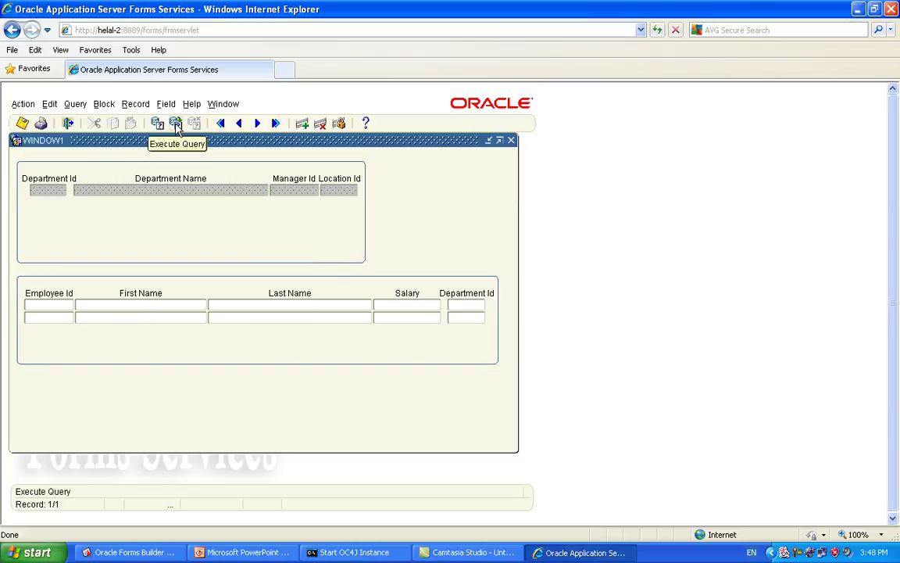
left_click(177, 125)
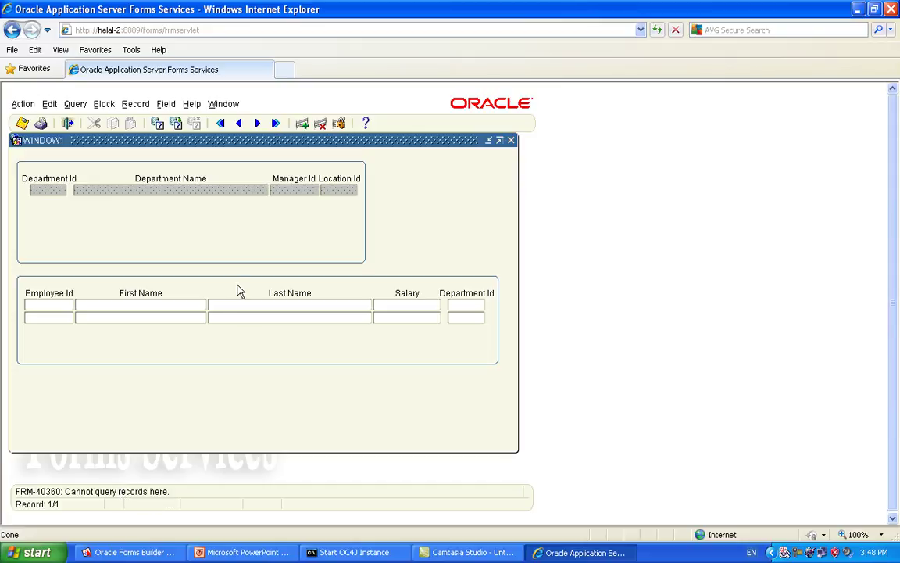
Return to Oracle Forms Builder and set the DEPARTMENTS block's Query Allowed property back to Yes.
left_click(858, 10)
left_click(692, 177)
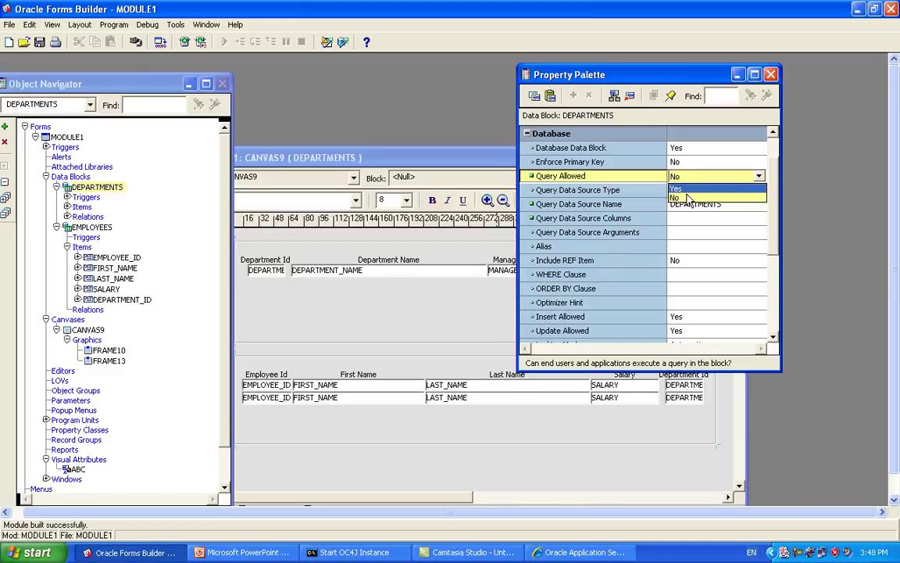
left_click(691, 189)
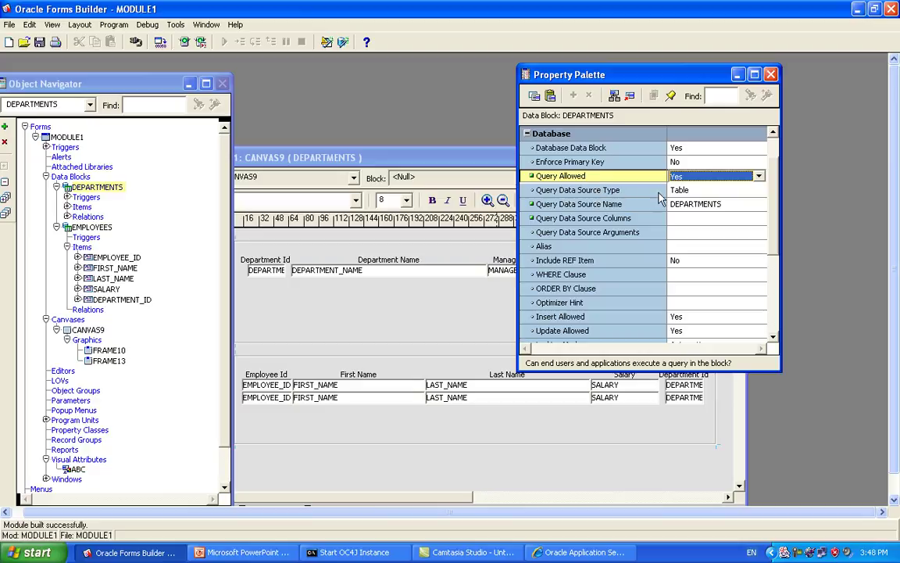
Review the Query Data Source Type options for the DEPARTMENTS block and keep Table.
left_click(695, 193)
left_click(698, 196)
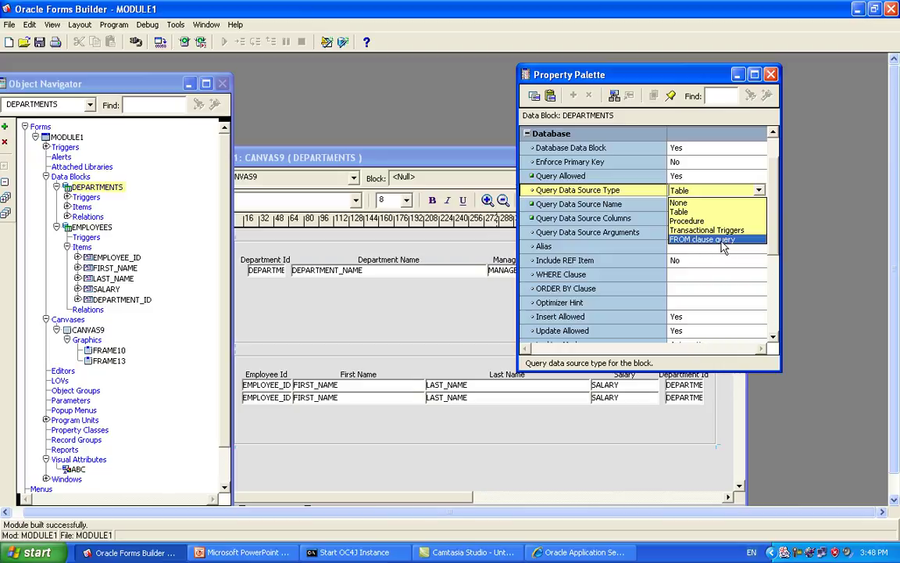
left_click(694, 193)
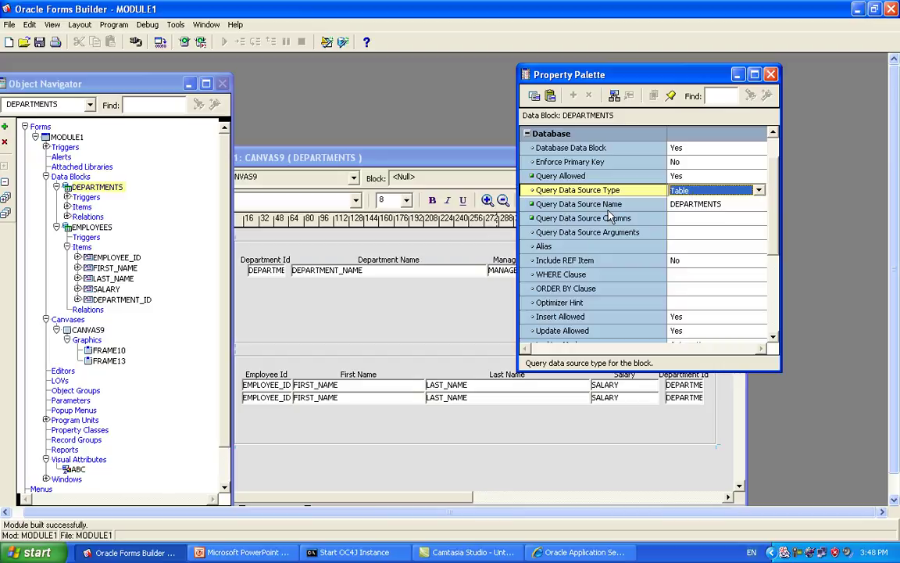
Inspect the DEPARTMENTS block's query data source name and column definitions, and look at its Arguments and Alias properties.
left_click(696, 204)
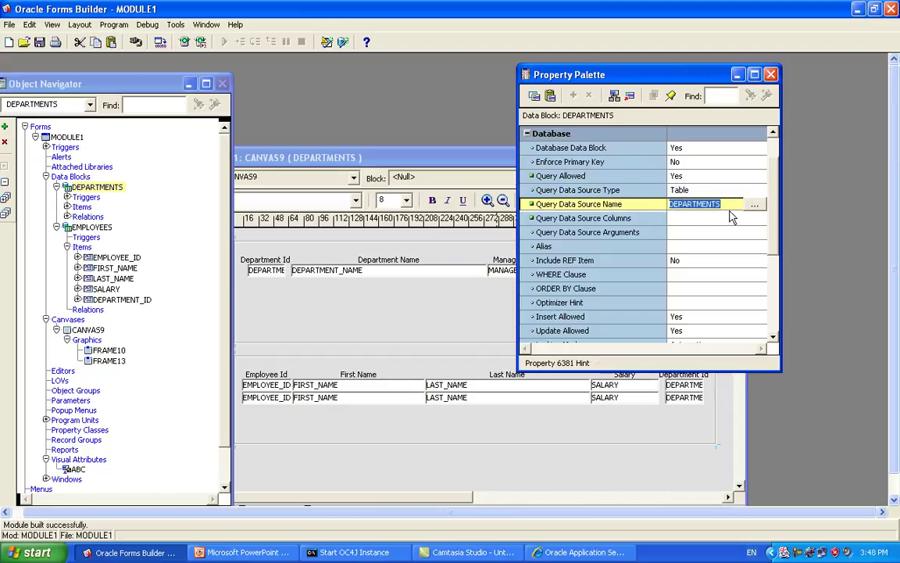
left_click(595, 219)
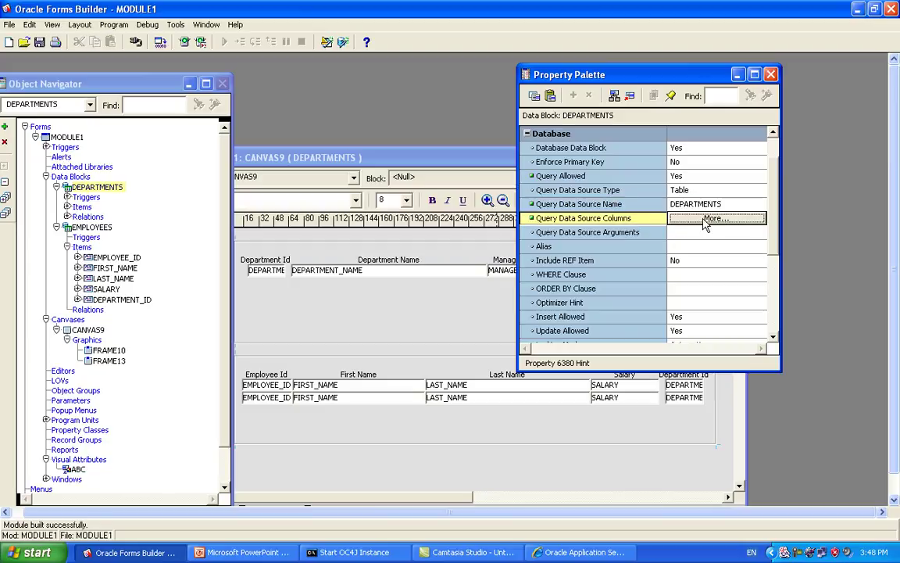
left_click(707, 222)
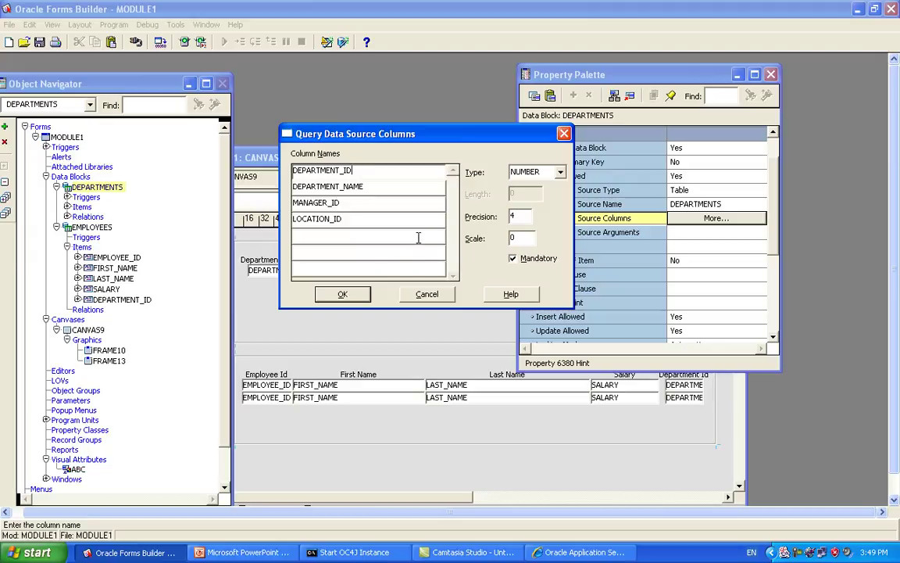
left_click(564, 135)
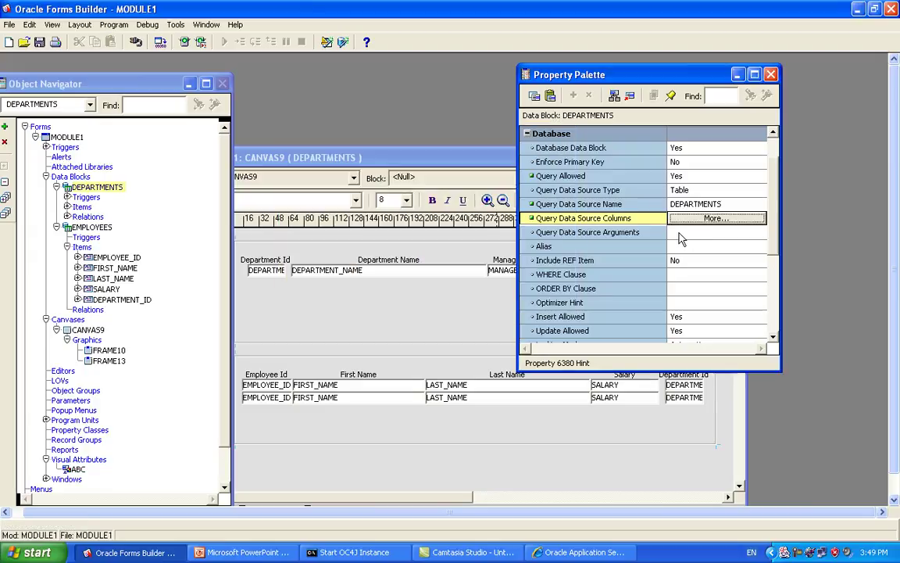
left_click(618, 233)
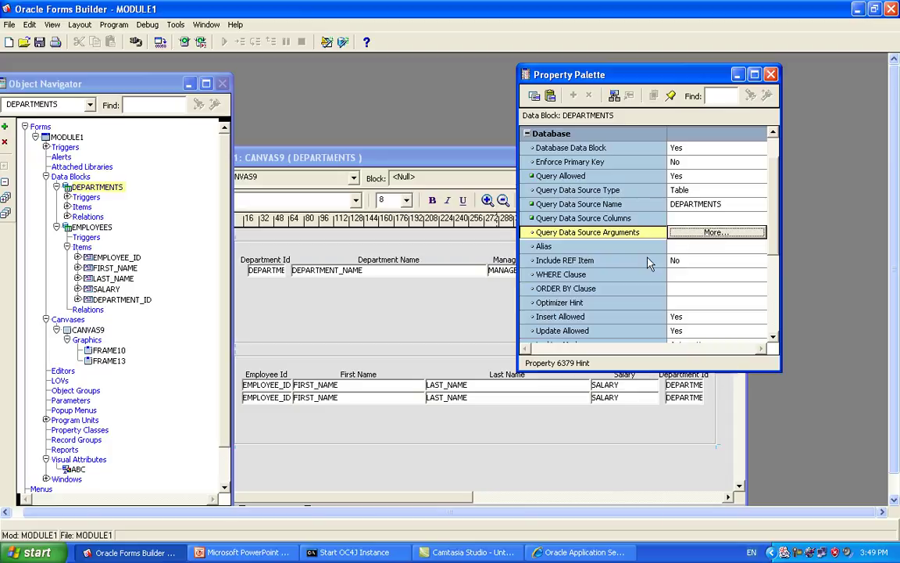
left_click(673, 247)
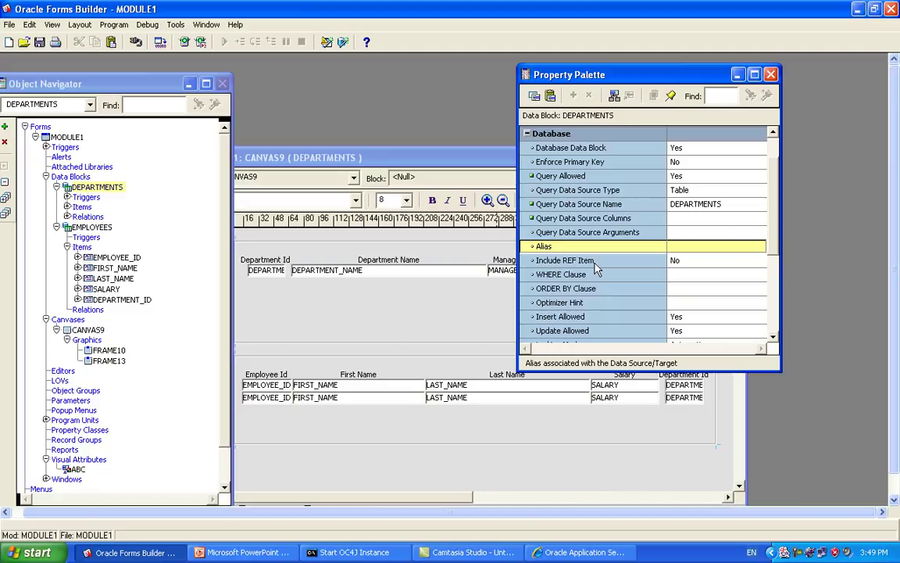
Set the DEPARTMENTS block's WHERE Clause to department_id in(50,60,90).
left_click(673, 275)
left_click(674, 275)
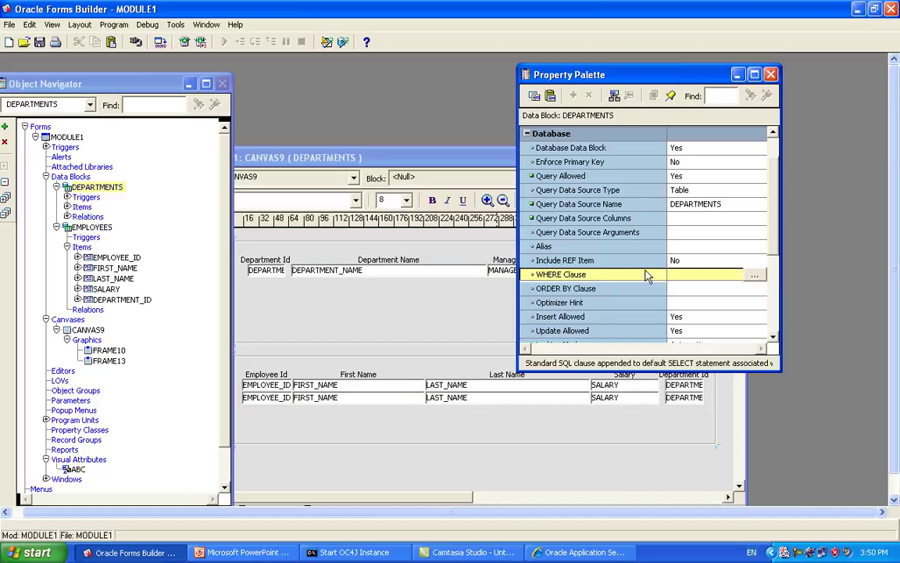
type("department_id in(50,")
left_click(755, 274)
left_click(461, 230)
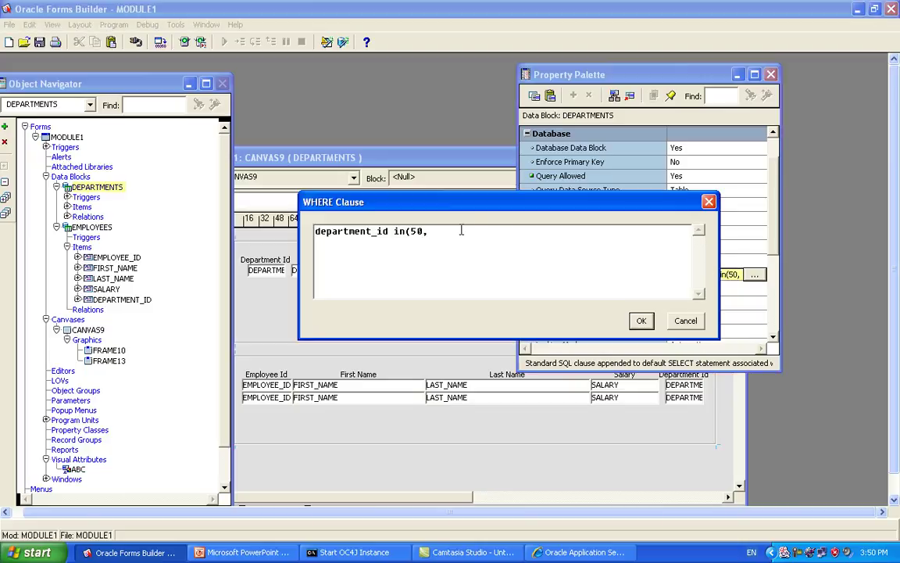
type("60,90)")
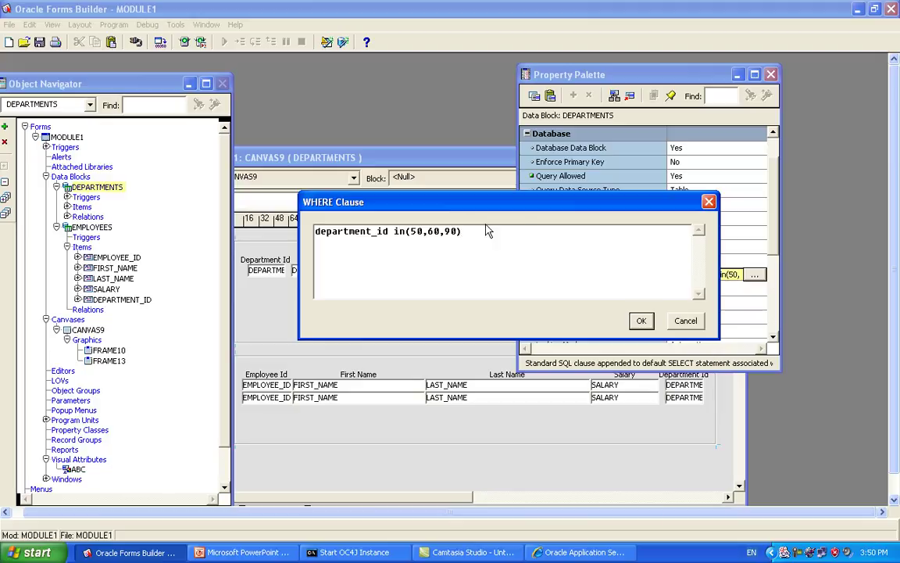
left_click(641, 321)
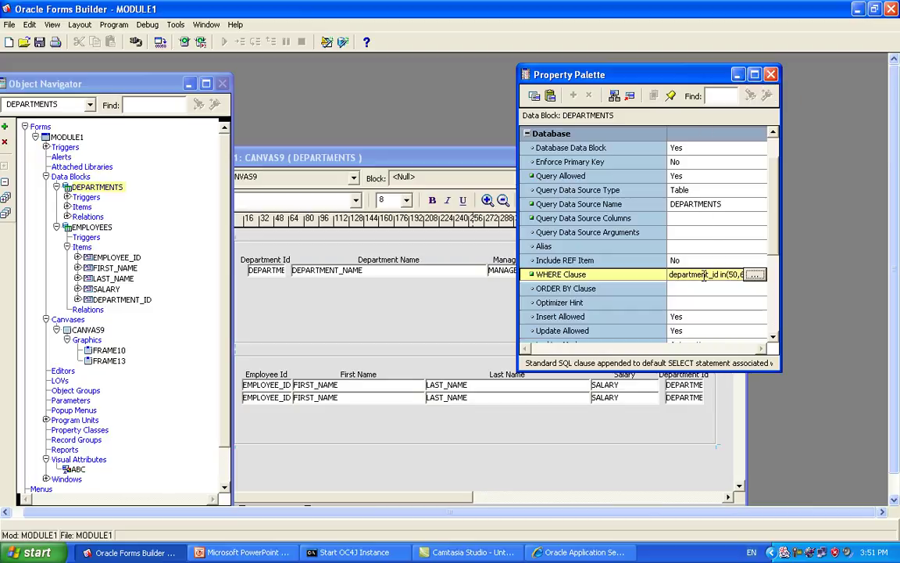
Set the DEPARTMENTS block's ORDER BY Clause to department_id desc and compile the module.
left_click(687, 287)
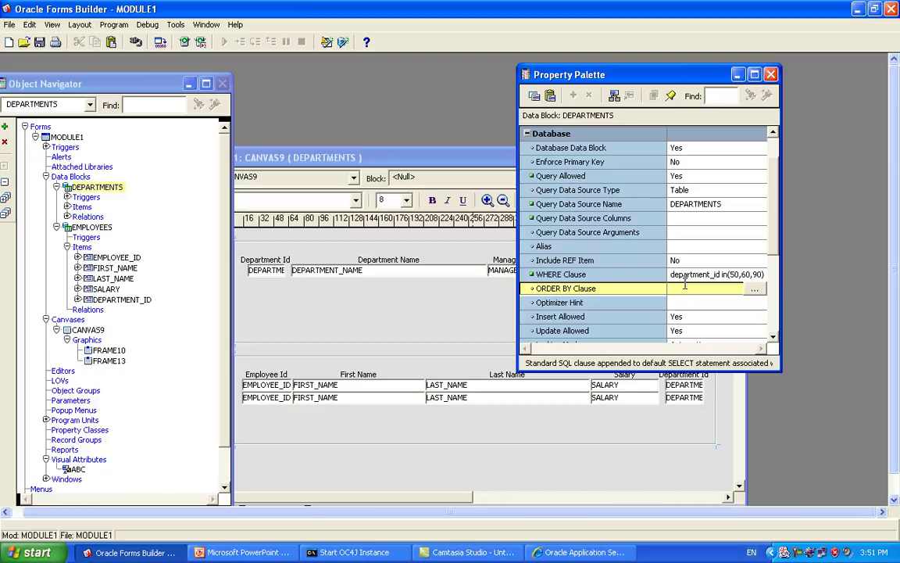
type("epartment_id desc")
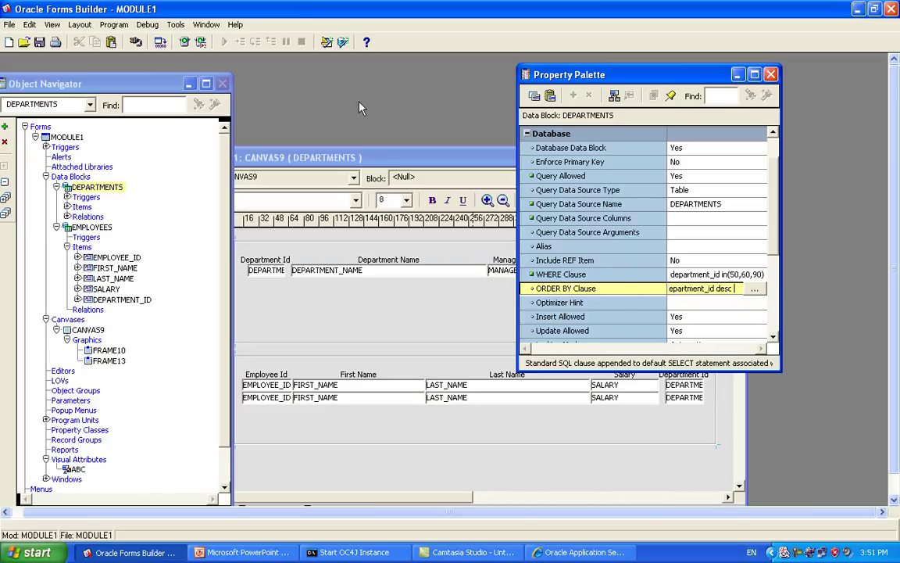
left_click(160, 42)
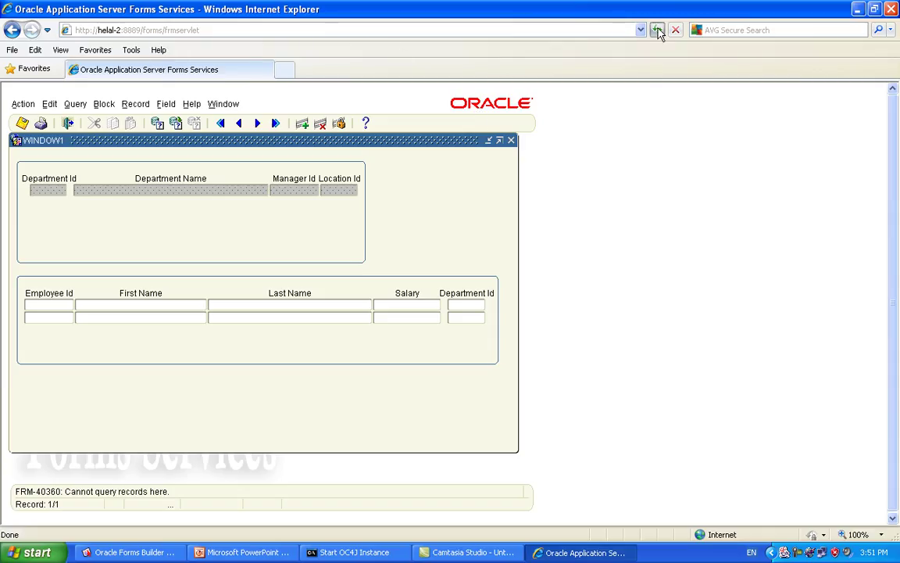
Reload the form in Internet Explorer with the data resent, try to query the departments, and close the browser.
left_click(657, 30)
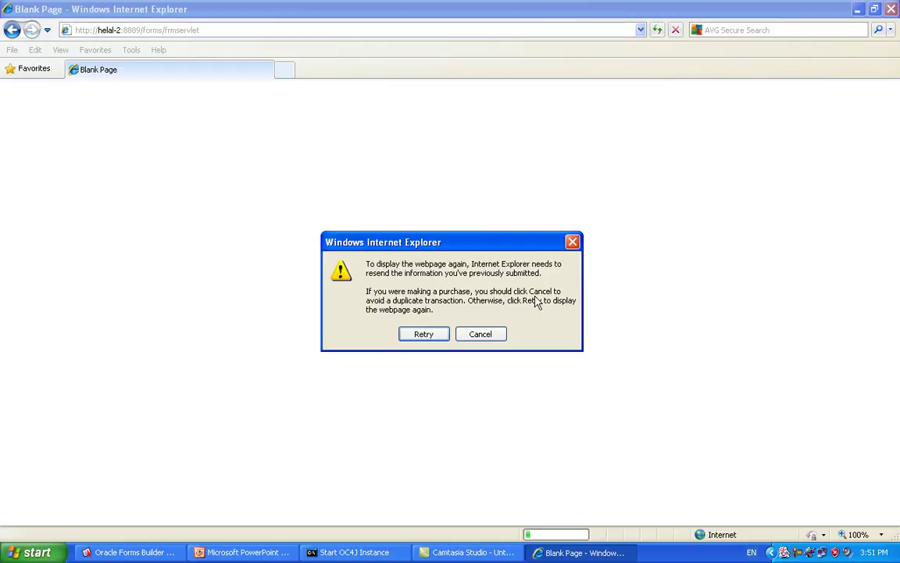
left_click(438, 336)
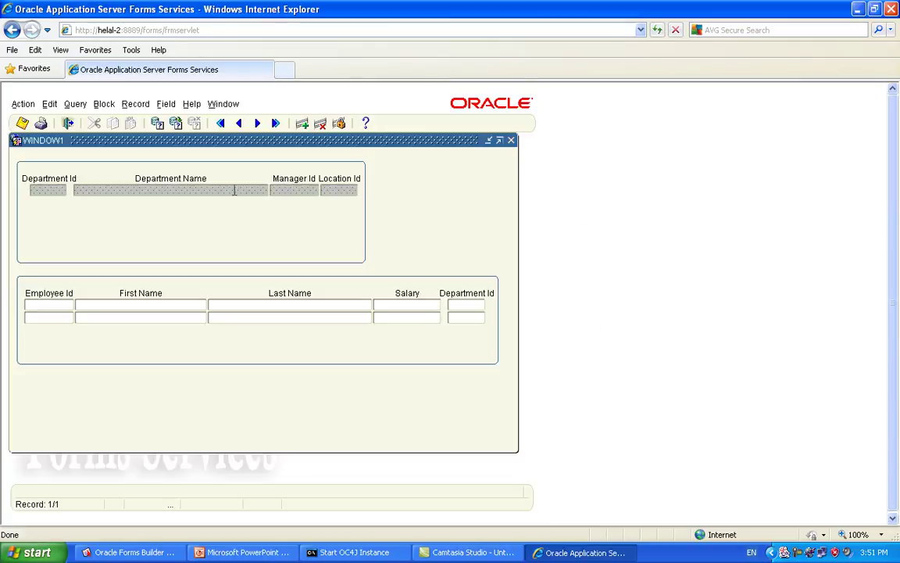
left_click(157, 124)
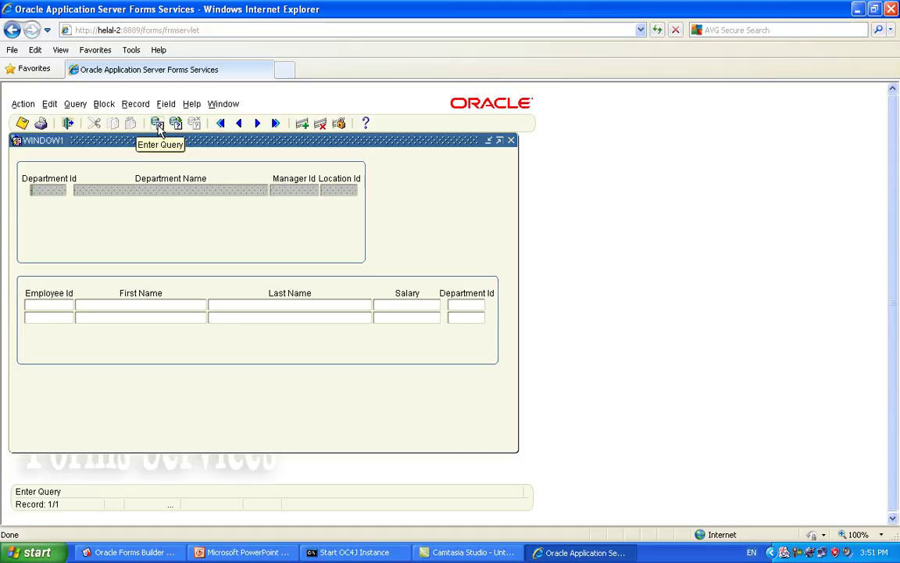
left_click(174, 127)
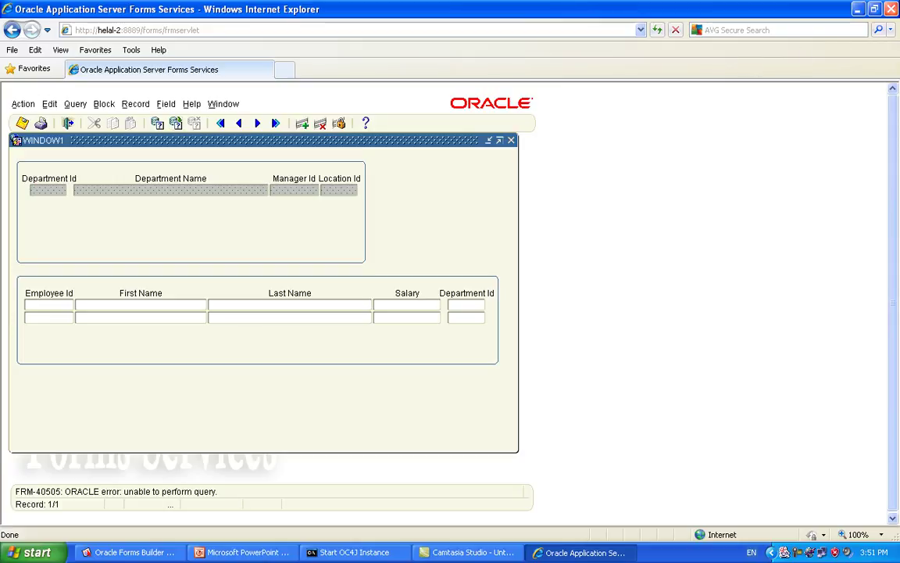
left_click(892, 8)
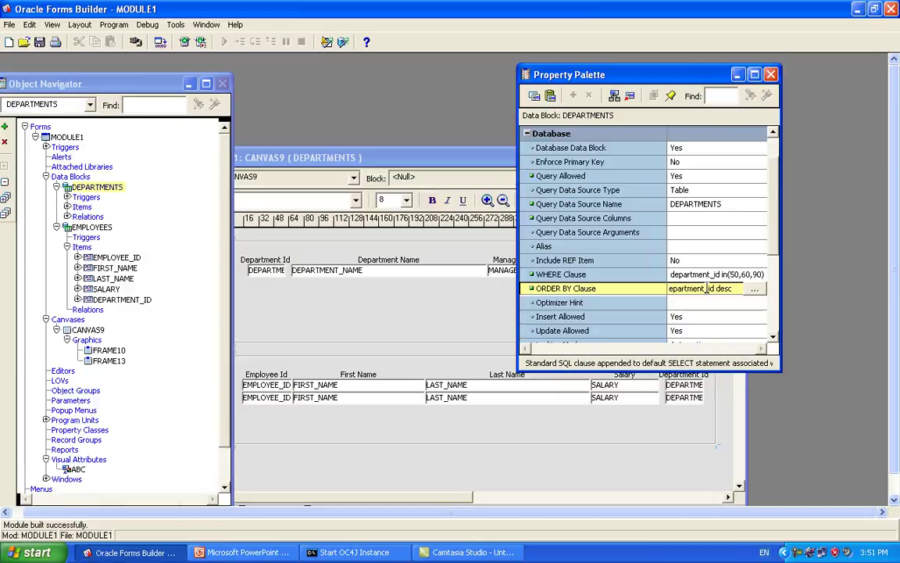
Clear the DEPARTMENTS block's ORDER BY Clause.
left_click_drag(740, 289, 669, 289)
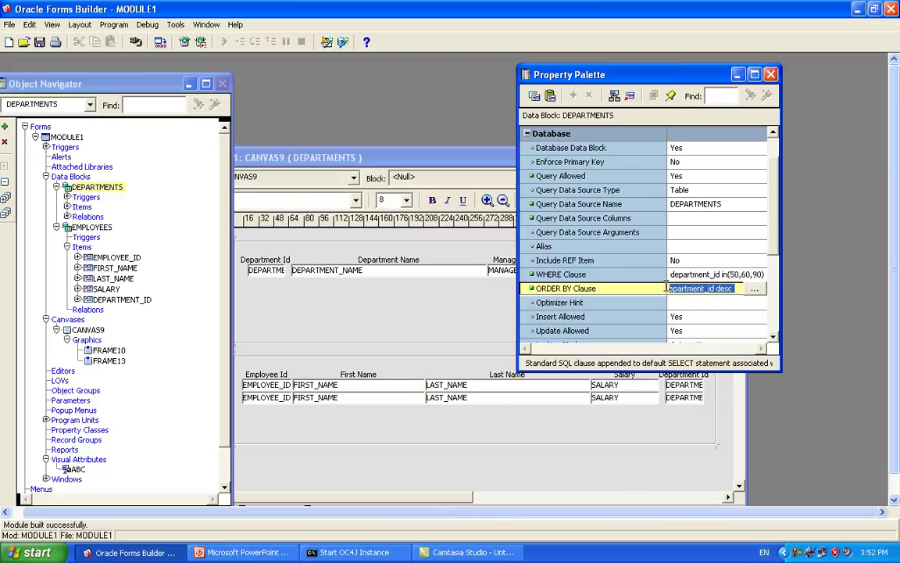
key("Delete")
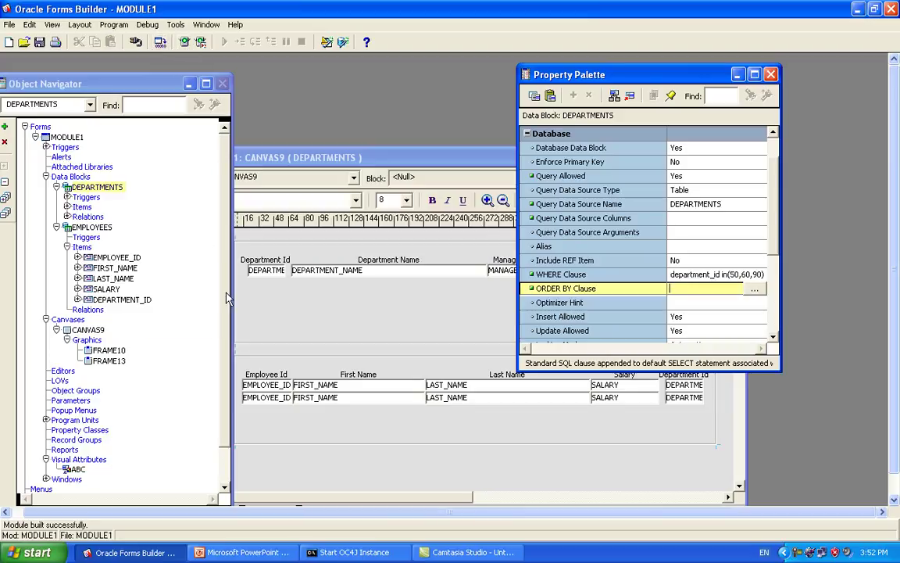
Run the form, query the departments and step through the returned records in both directions, and close the browser.
left_click(185, 42)
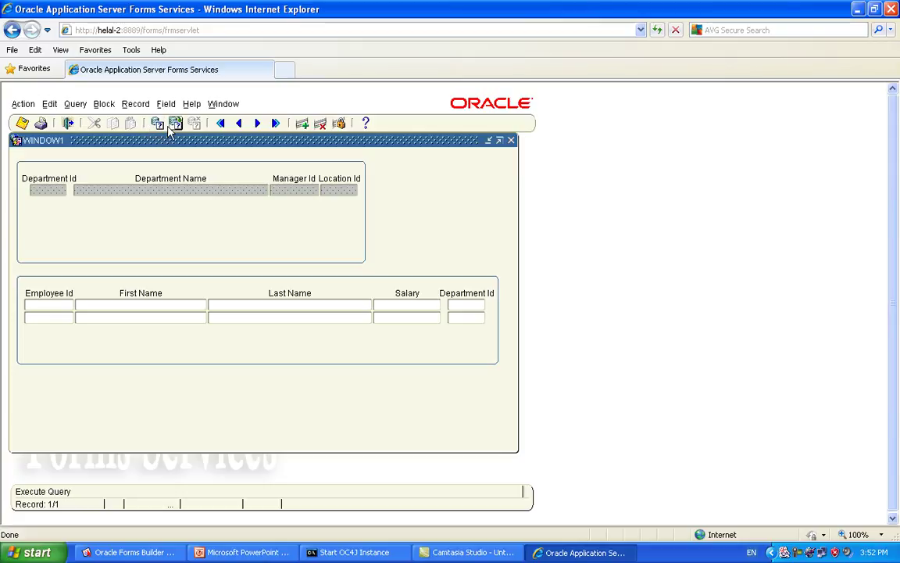
left_click(174, 125)
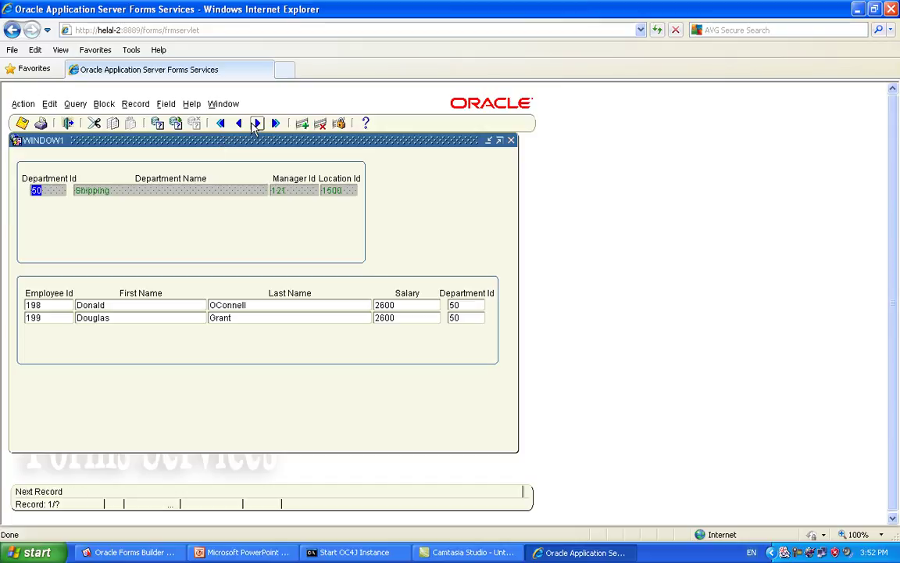
left_click(255, 125)
left_click(255, 125)
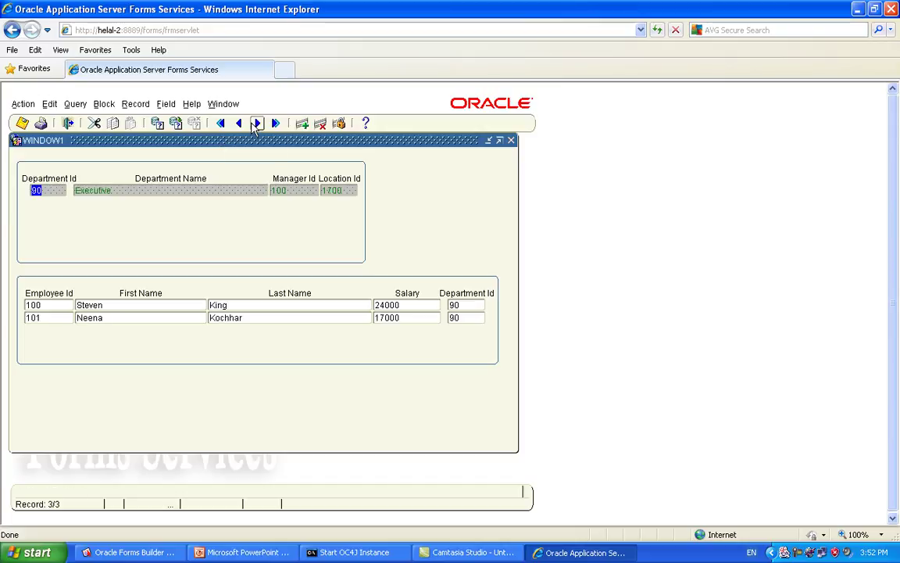
left_click(255, 125)
left_click(240, 125)
left_click(239, 125)
left_click(240, 125)
left_click(239, 125)
left_click(256, 125)
left_click(256, 125)
left_click(256, 125)
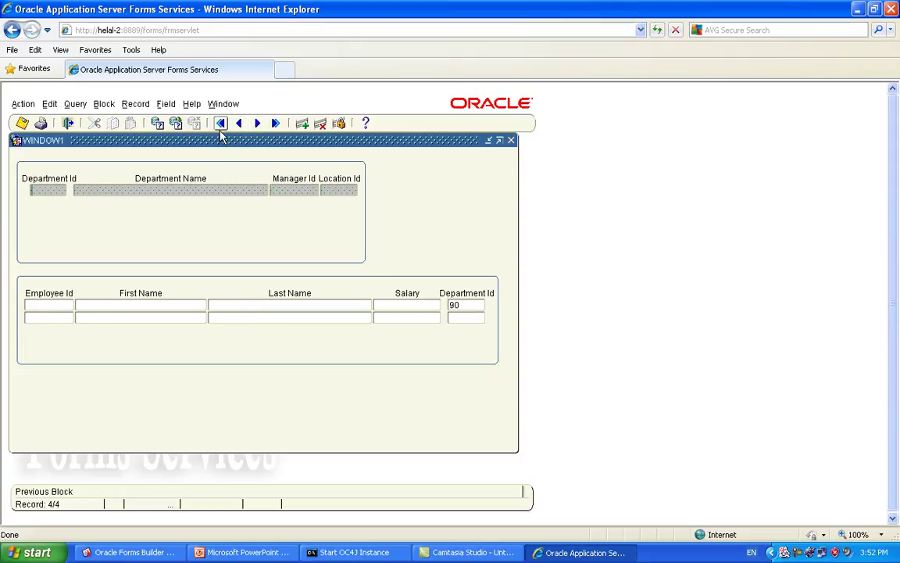
left_click(891, 9)
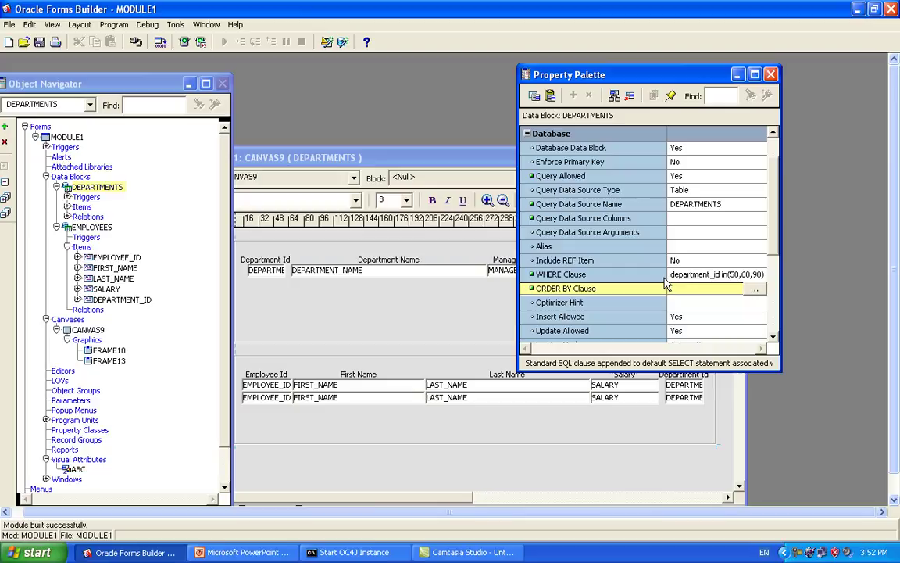
Set the DEPARTMENTS block's ORDER BY Clause to department_name and run the recompiled form.
left_click(669, 288)
type("department_name")
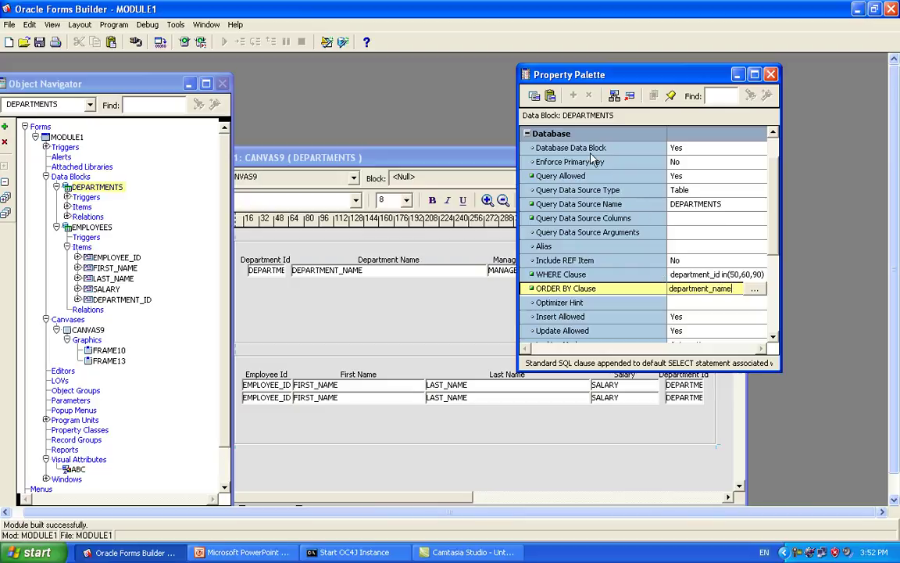
left_click(160, 44)
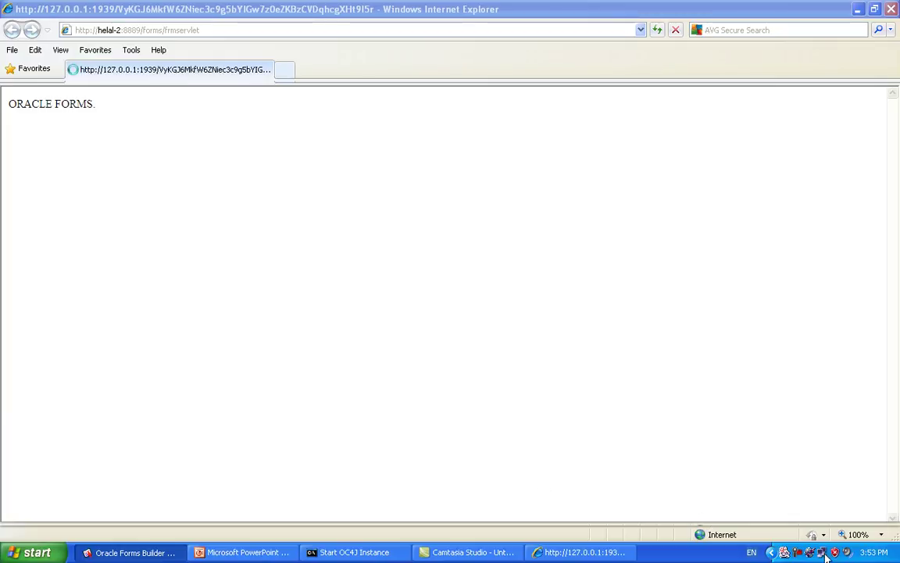
left_click(797, 553)
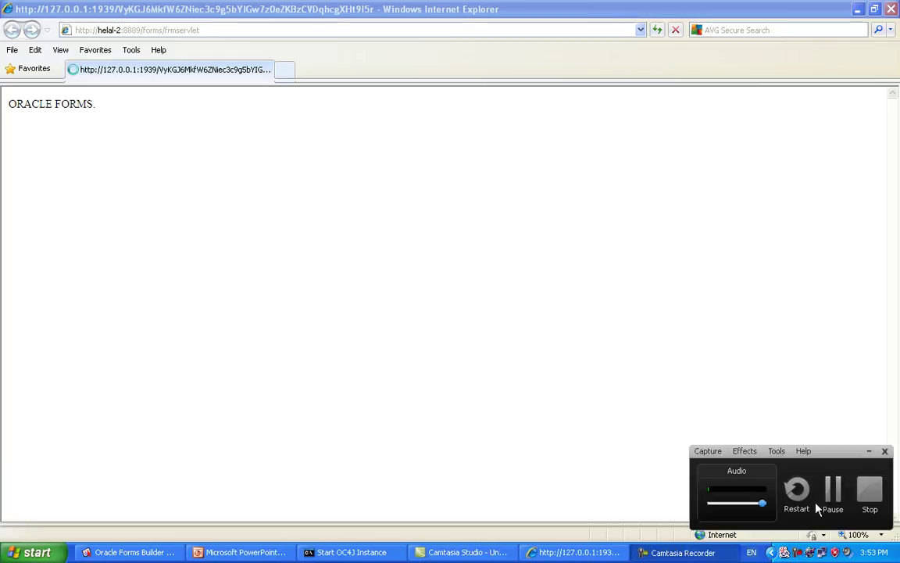
left_click(830, 490)
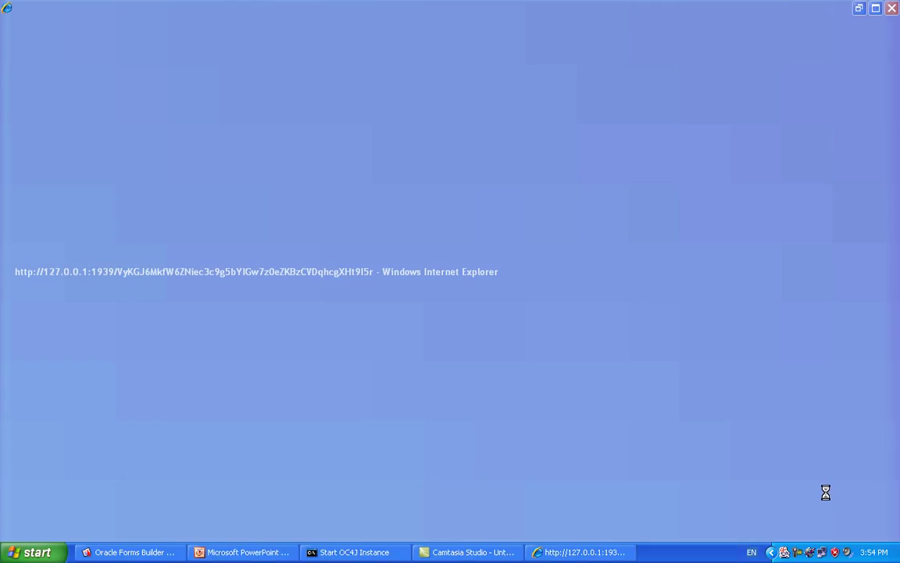